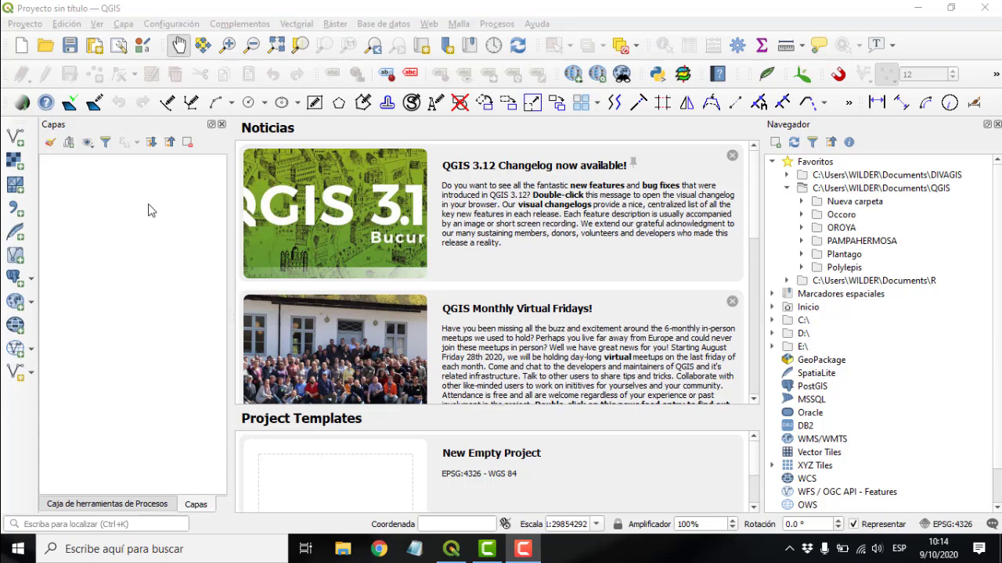
Step: Create a new empty project and set its coordinate reference system to WGS 84 (EPSG:4326)
left_click(22, 45)
left_click(21, 45)
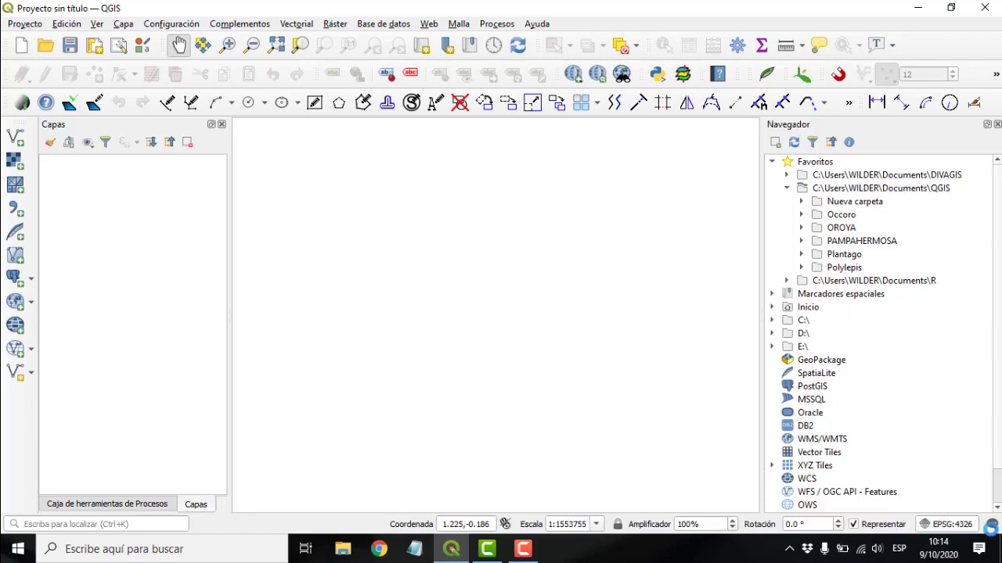
left_click(942, 525)
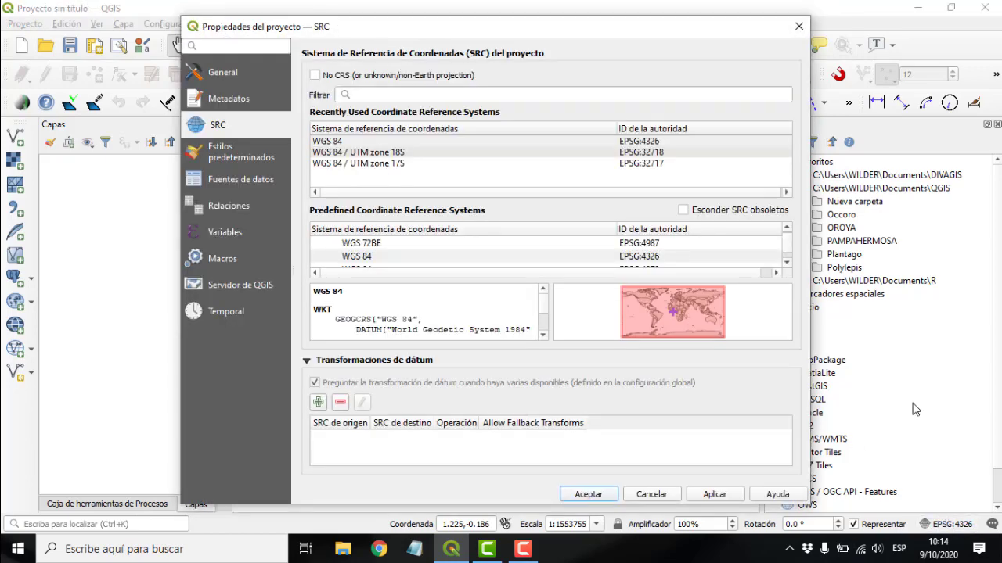
left_click(367, 142)
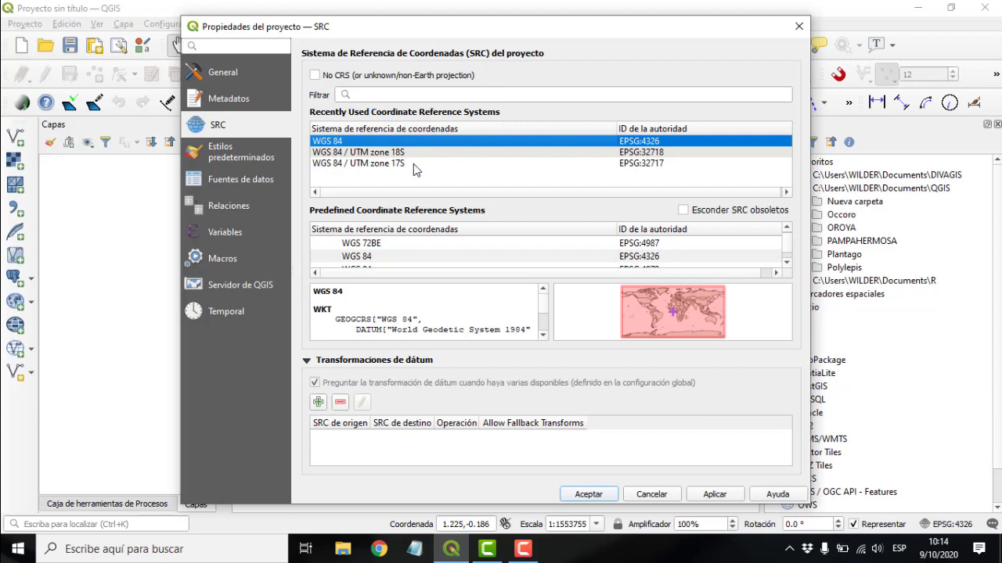
left_click(588, 495)
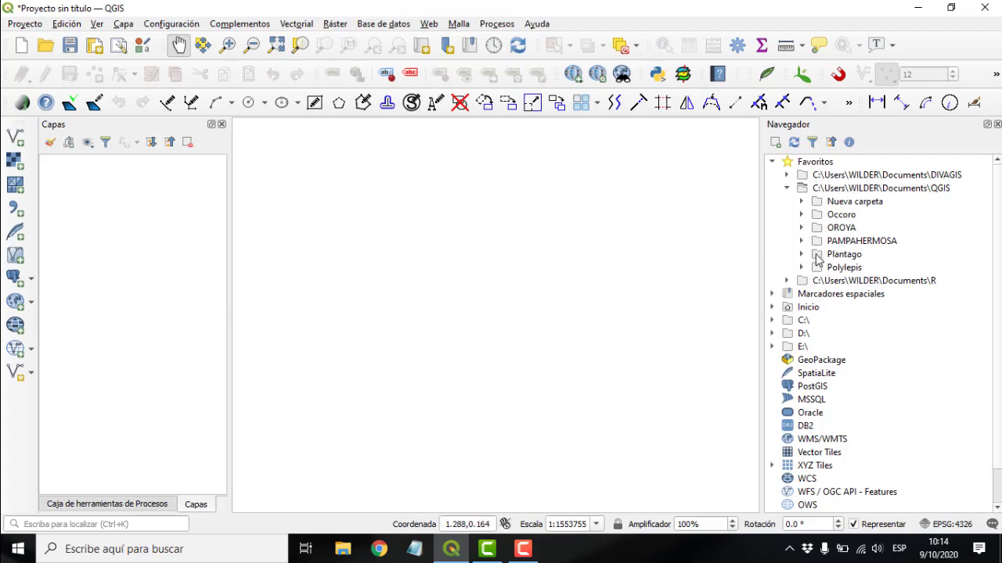
Step: Refresh the file browser and add the rasters bio12_33.bil and bio1_33.bil from the PRACTICA folder to the map
left_click(794, 142)
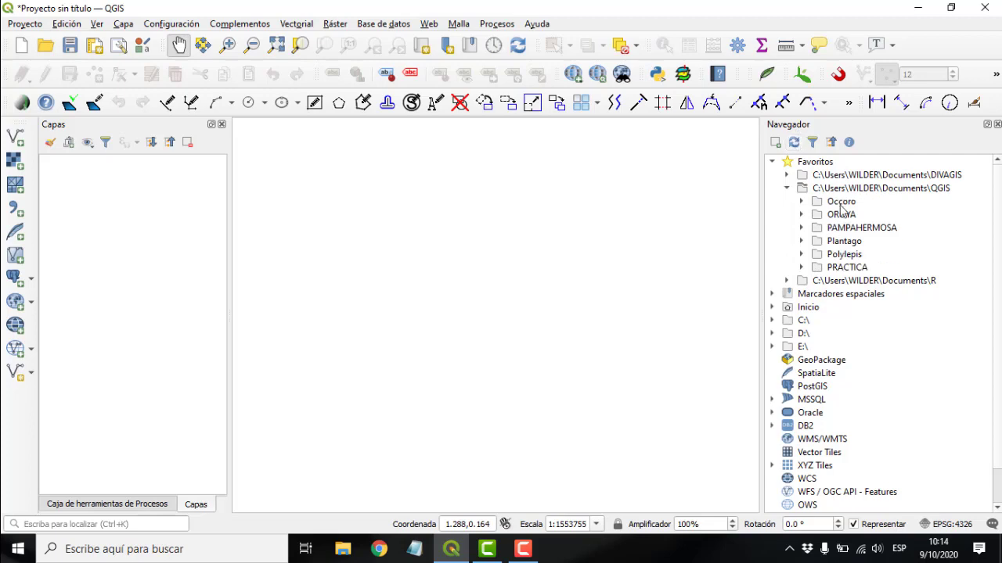
left_click(801, 268)
left_click(885, 284)
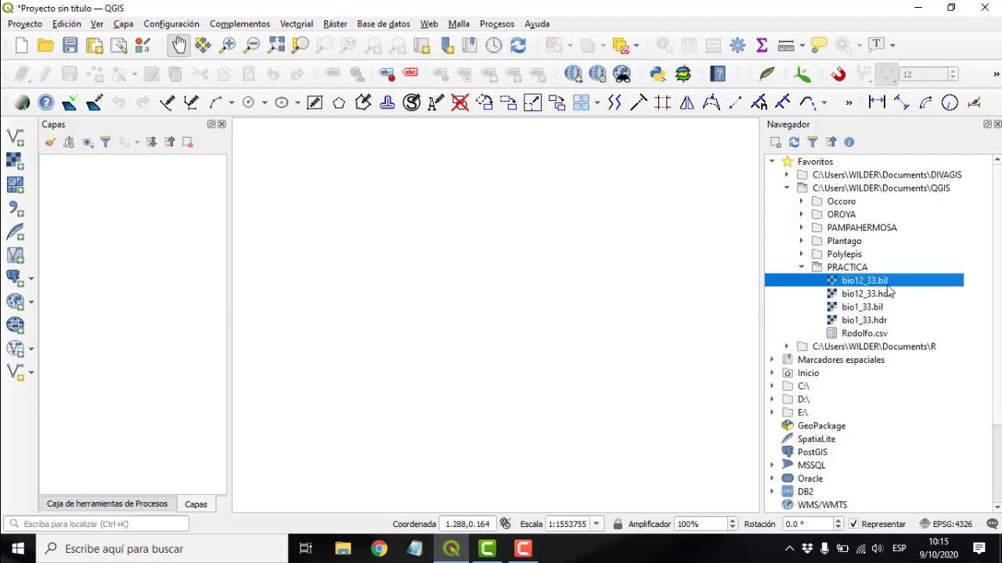
left_click_drag(889, 284, 445, 337)
left_click(861, 307)
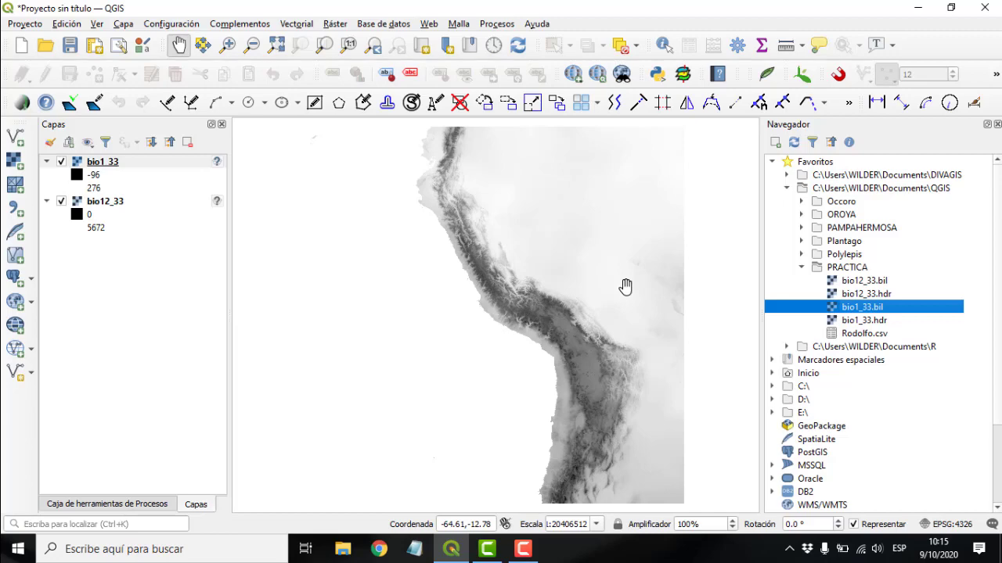
Step: Assign the WGS 84 (EPSG:4326) coordinate reference system to the raster layers bio1_33 and bio12_33
left_click(216, 165)
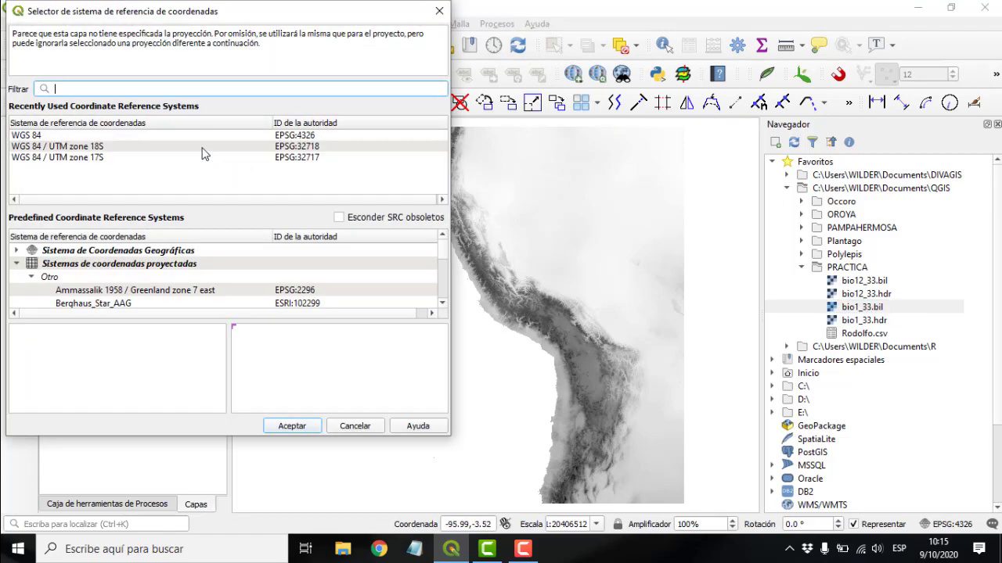
left_click(90, 137)
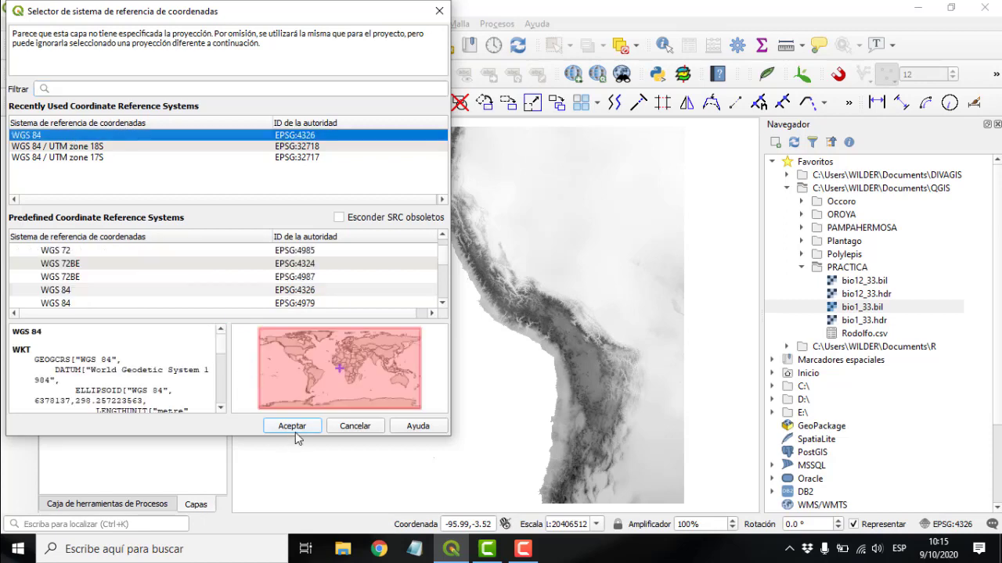
left_click(292, 427)
left_click(216, 201)
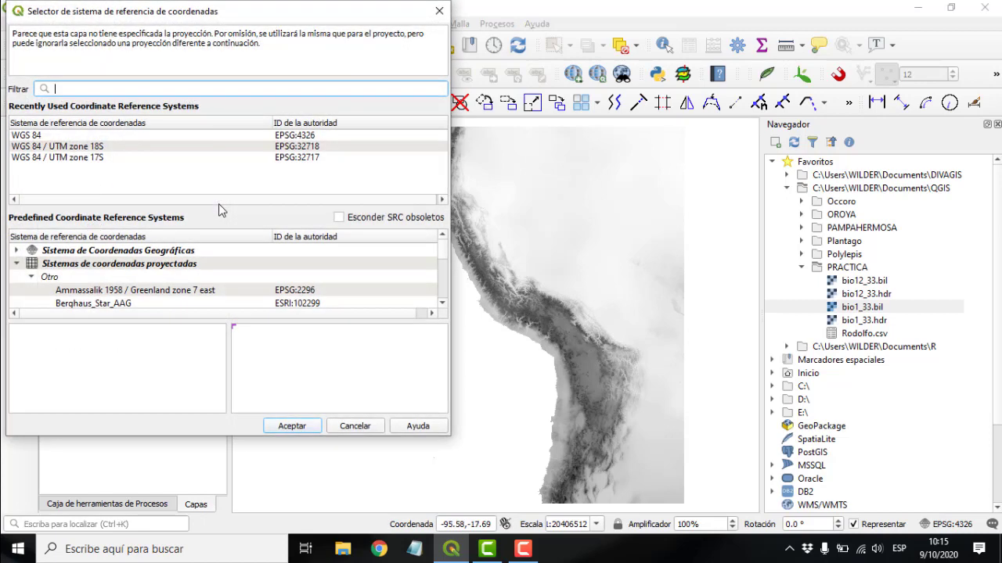
left_click(230, 135)
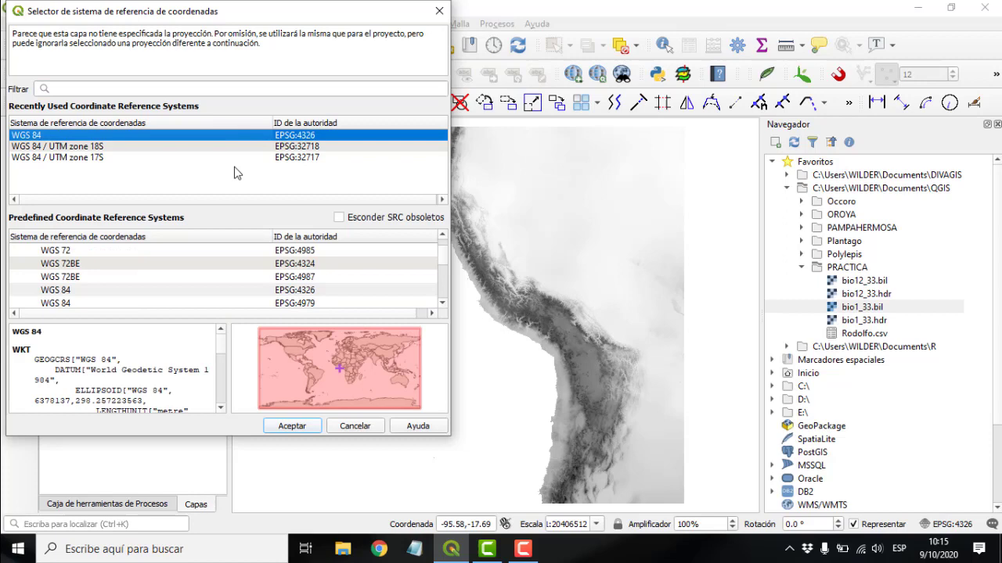
left_click(292, 426)
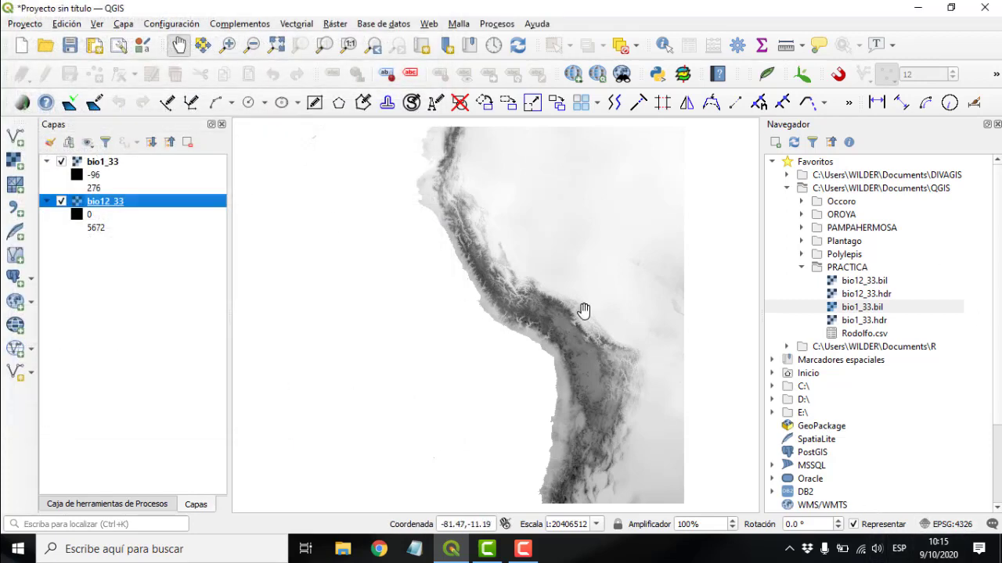
left_click_drag(611, 286, 613, 290)
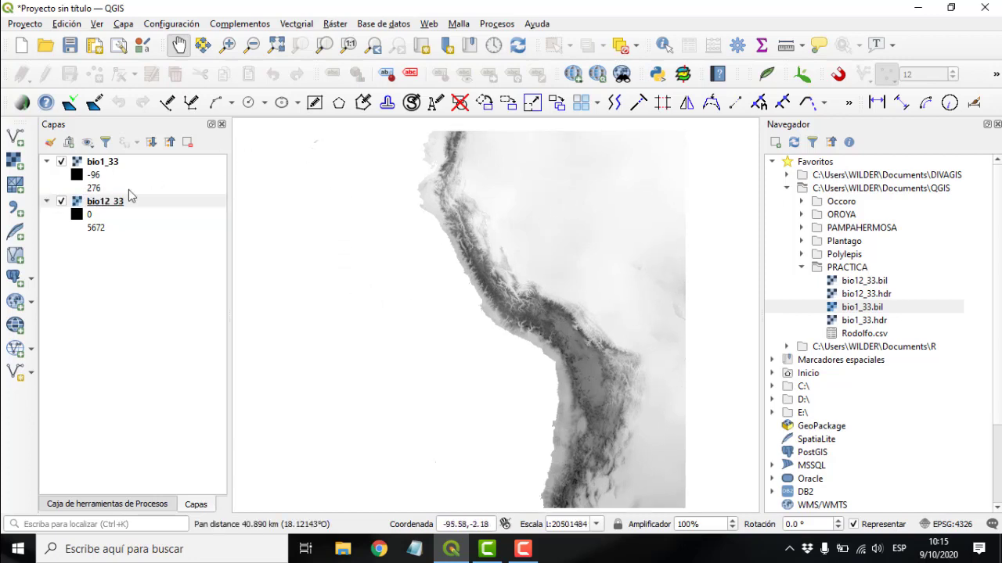
left_click(121, 162)
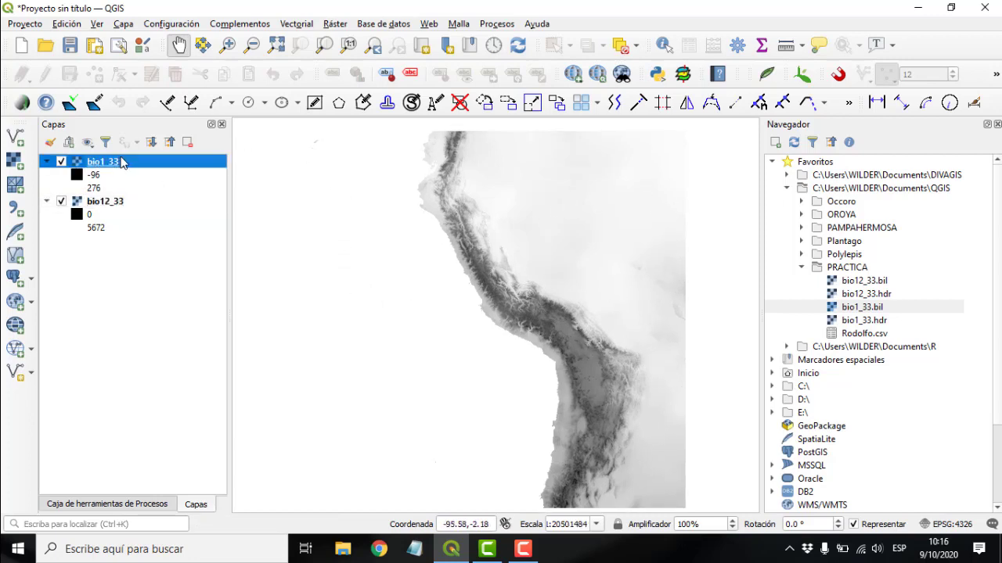
Step: Add the shapefile PER_adm1.shp from D:\GIS\PERÚ\PER_adm to the map
left_click(802, 267)
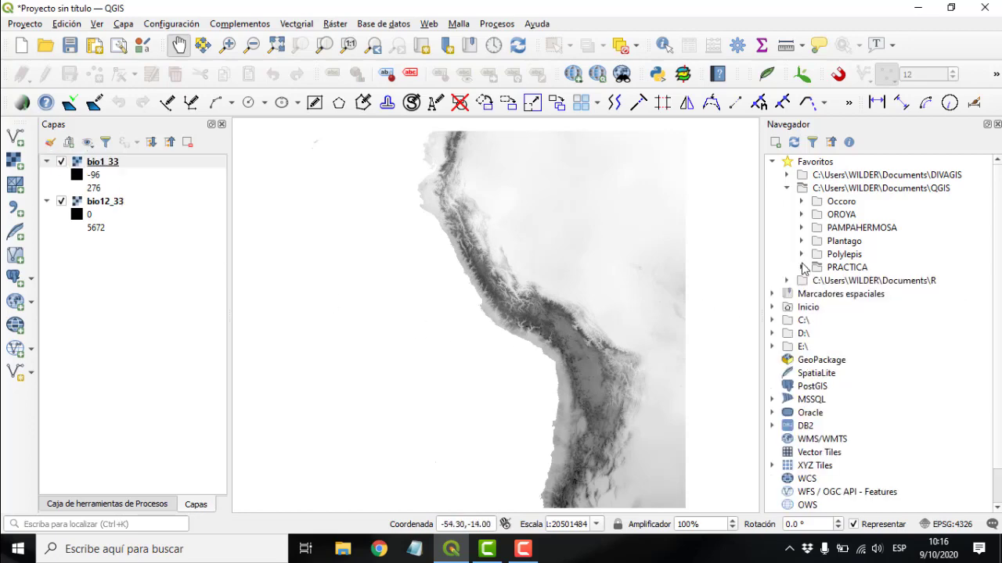
left_click(773, 334)
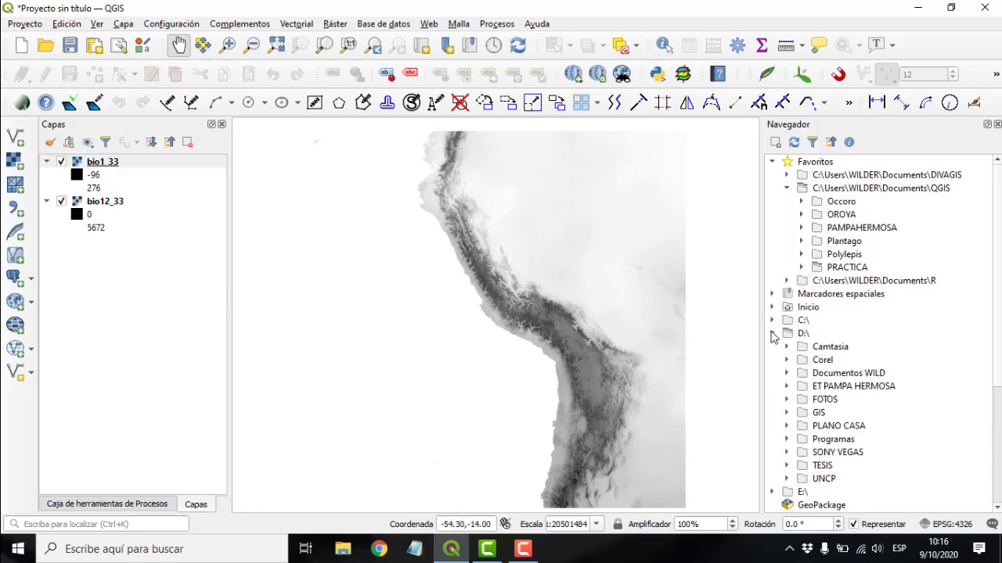
scroll(818, 292, "down", 5)
scroll(833, 301, "up", 1)
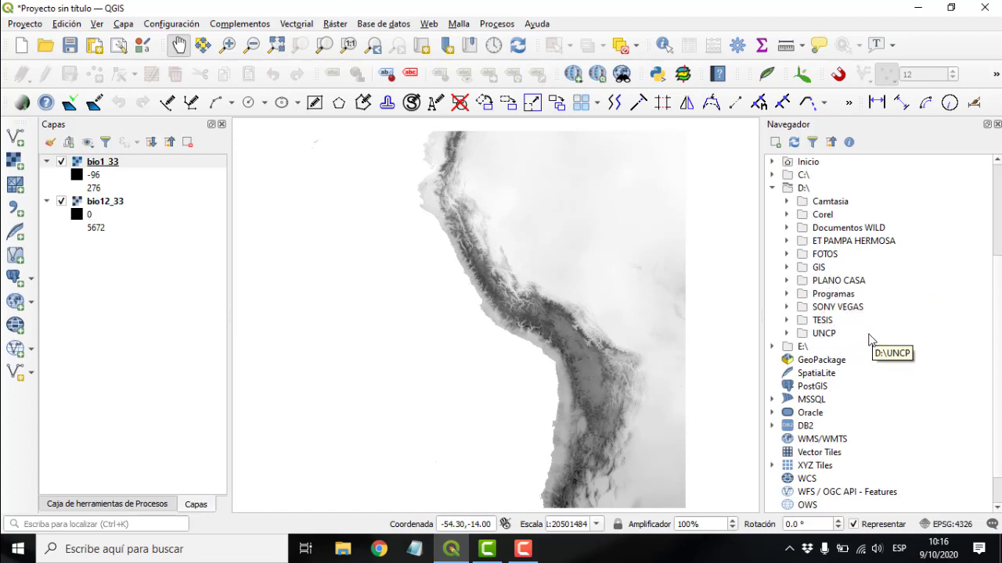
left_click(786, 267)
left_click(803, 333)
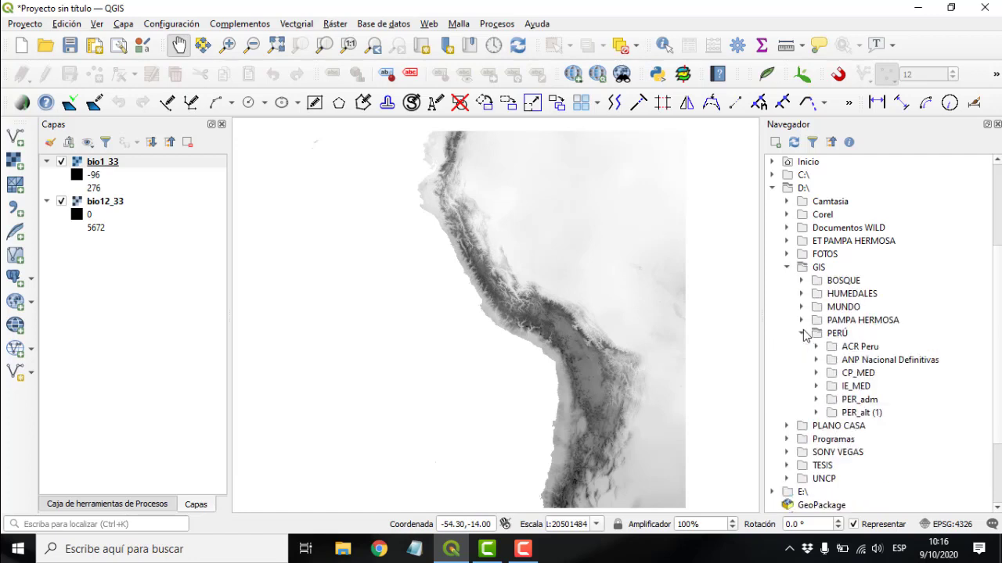
scroll(861, 334, "down", 2)
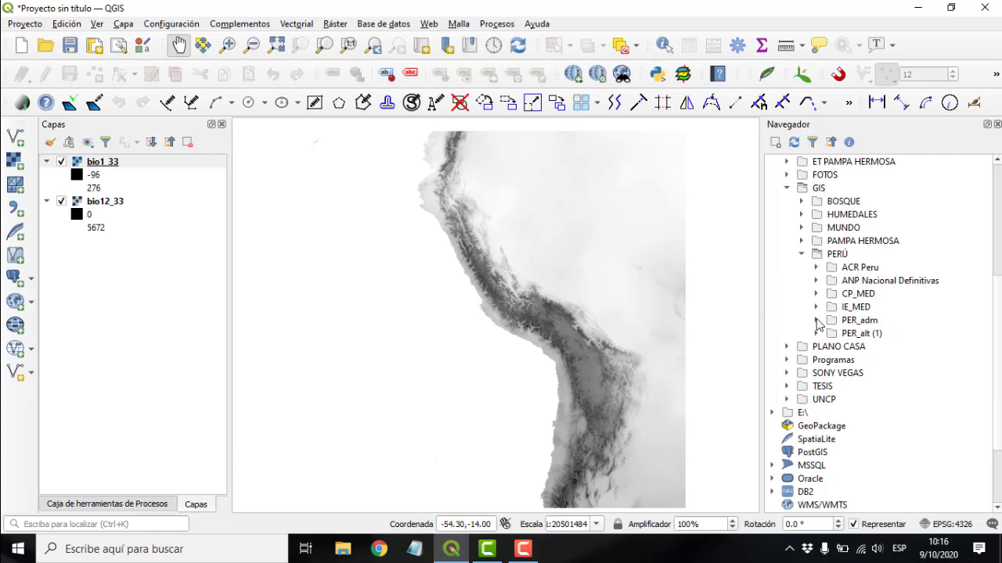
left_click(816, 320)
scroll(868, 344, "down", 1)
left_click(890, 361)
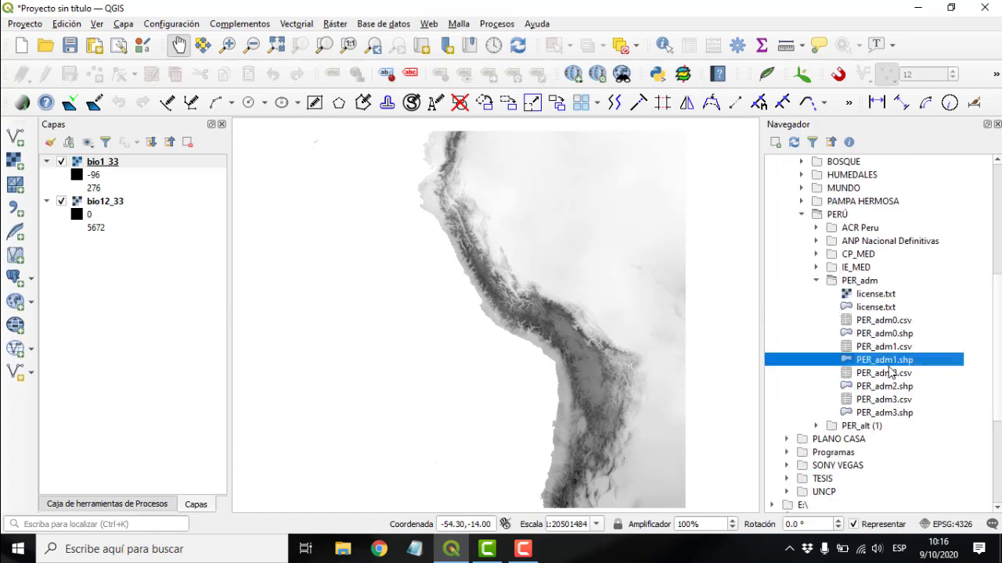
mouse_move(892, 367)
left_mouse_down()
mouse_move(602, 372)
mouse_move(409, 342)
left_mouse_up()
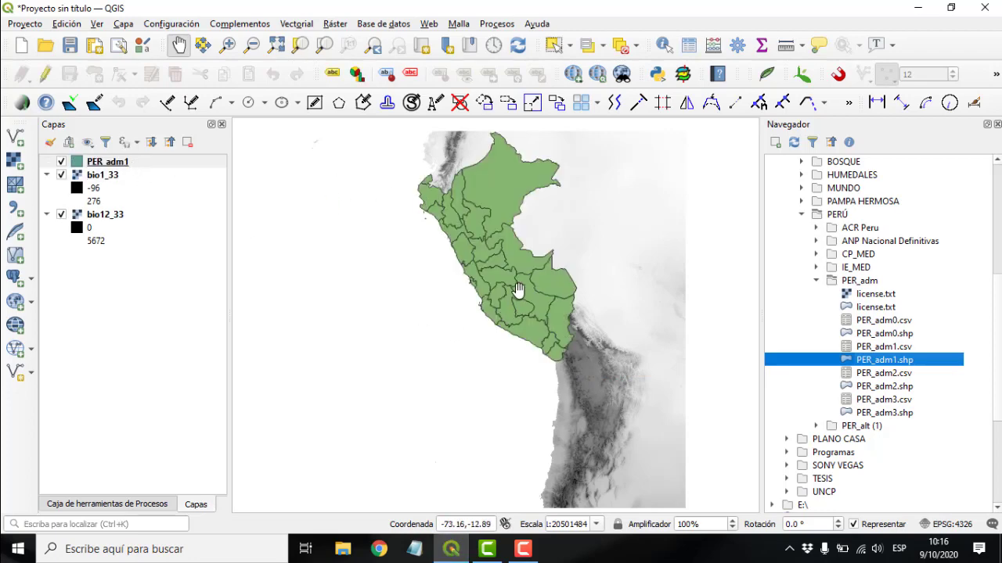
Step: Select the large department polygon in central Peru, just inland from the coast, in the PER_adm1 layer
scroll(517, 289, "up", 1)
scroll(485, 265, "up", 1)
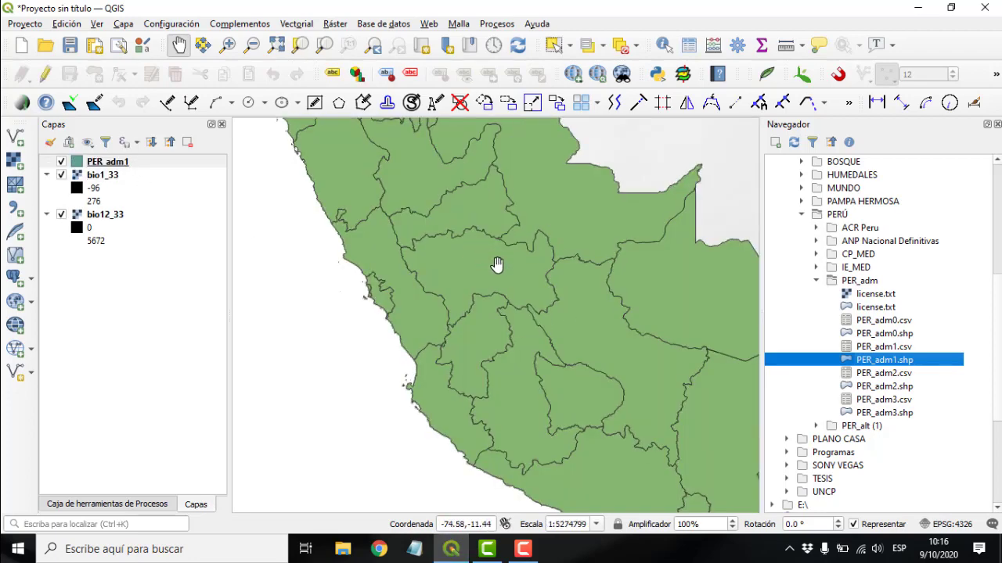
scroll(501, 268, "up", 1)
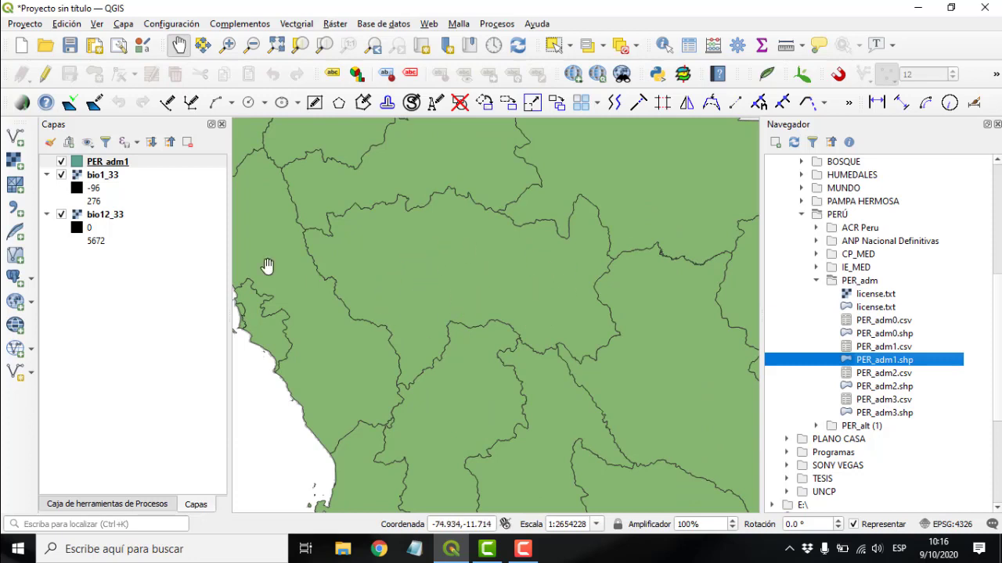
left_click(133, 162)
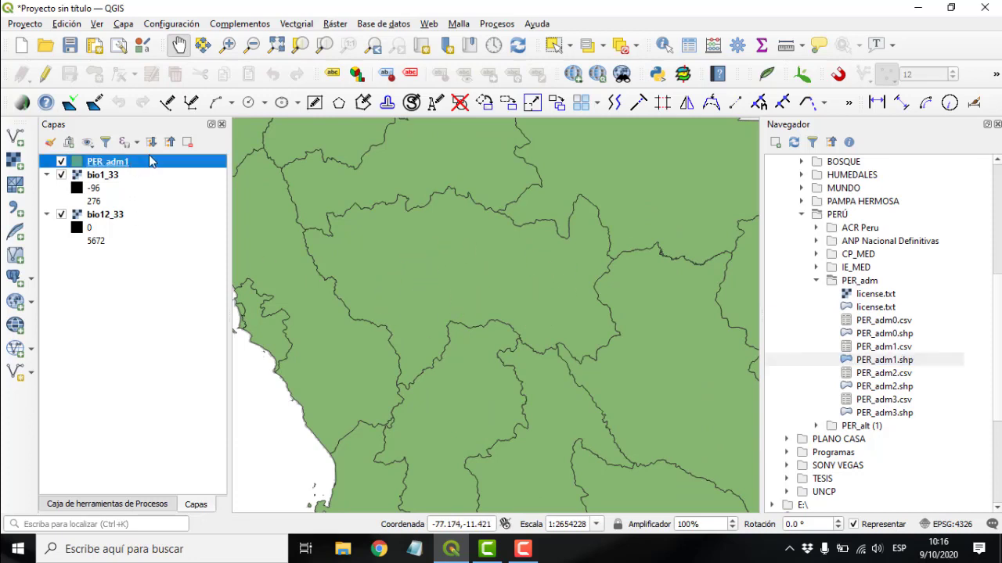
left_click(553, 45)
left_click(441, 257)
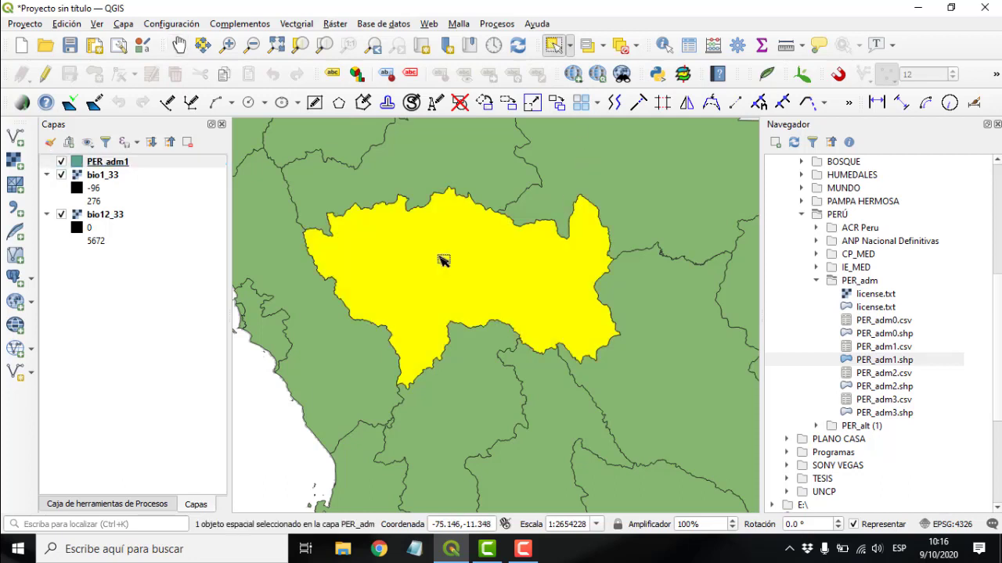
left_click(168, 163)
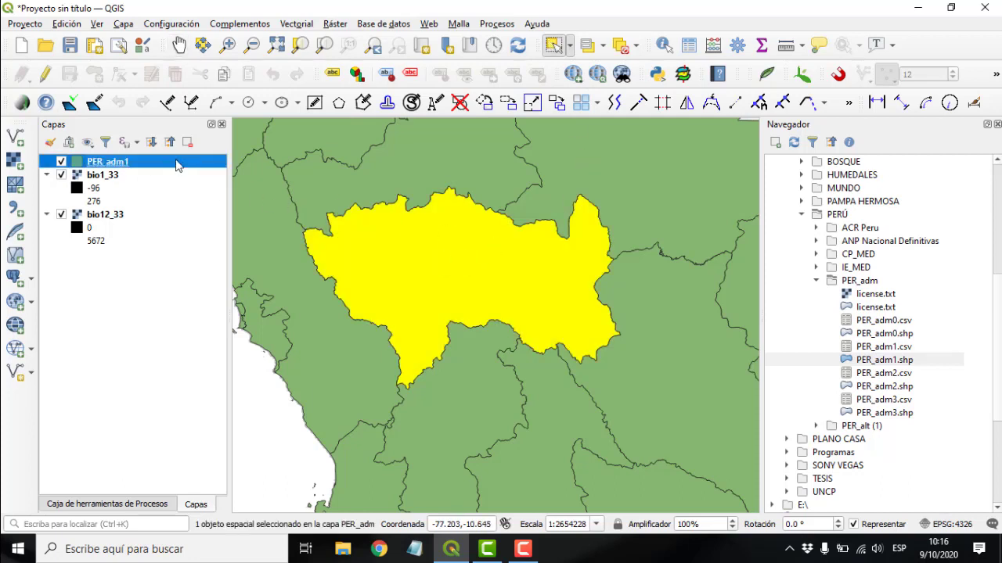
left_click(466, 276)
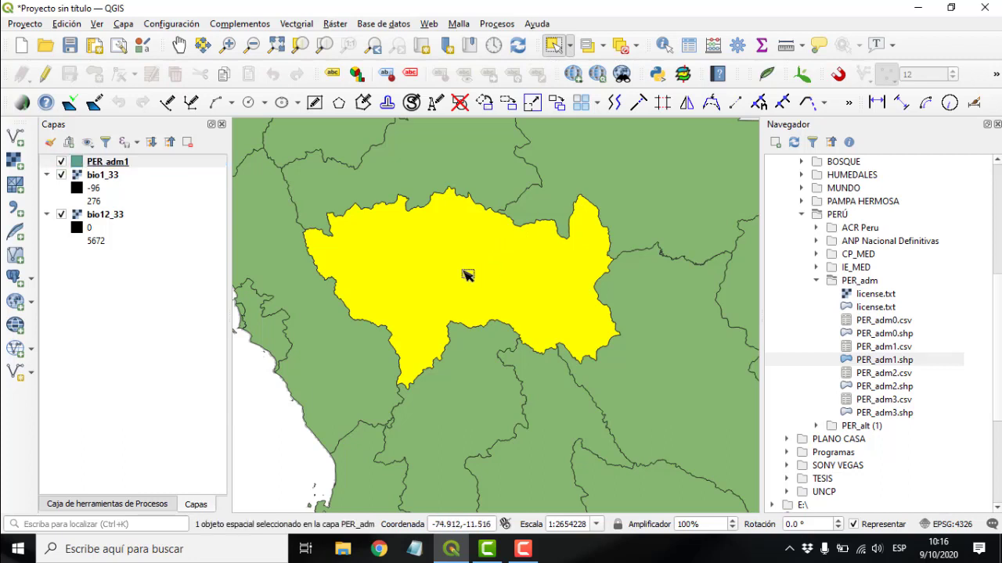
Step: Open the feature export settings for the PER_adm1 layer and set the output format to ESRI shapefile
left_click(153, 167)
right_click(152, 166)
mouse_move(307, 431)
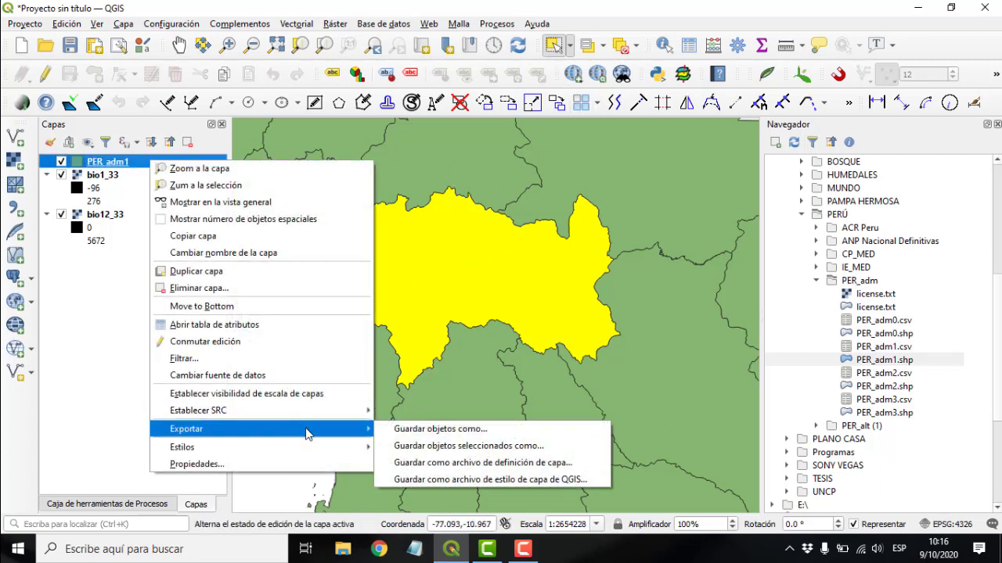
left_click(419, 429)
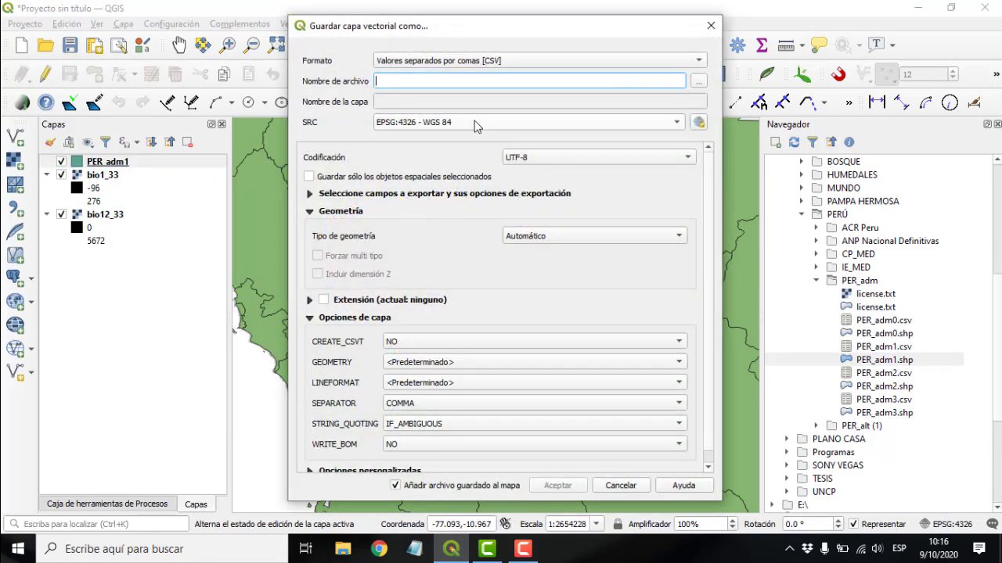
left_click(699, 82)
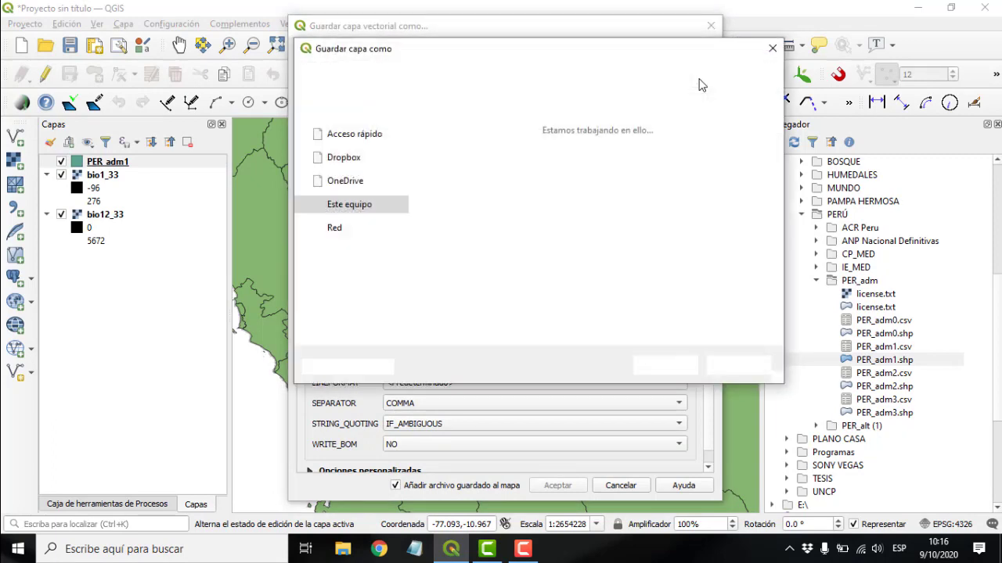
left_click(739, 364)
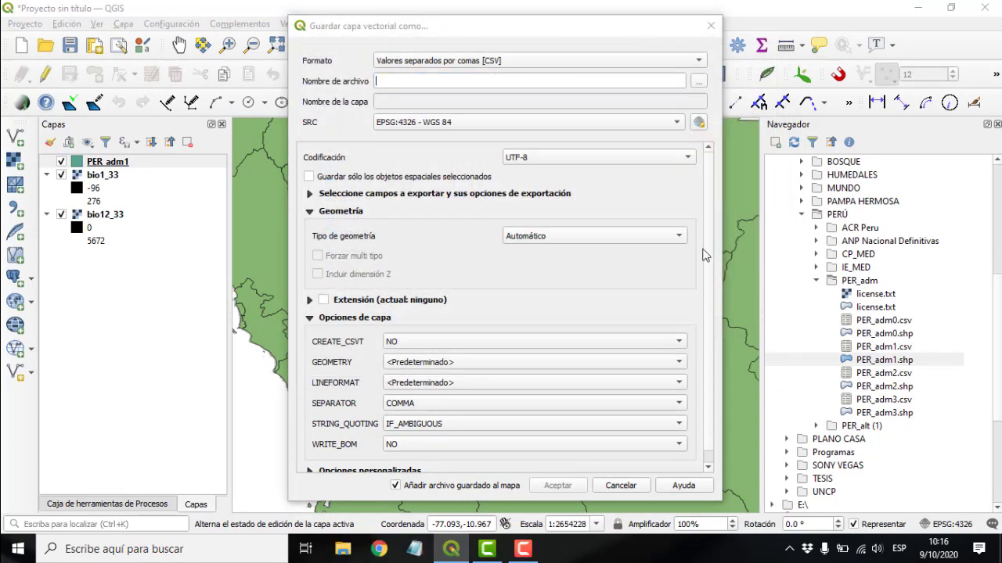
left_click(699, 62)
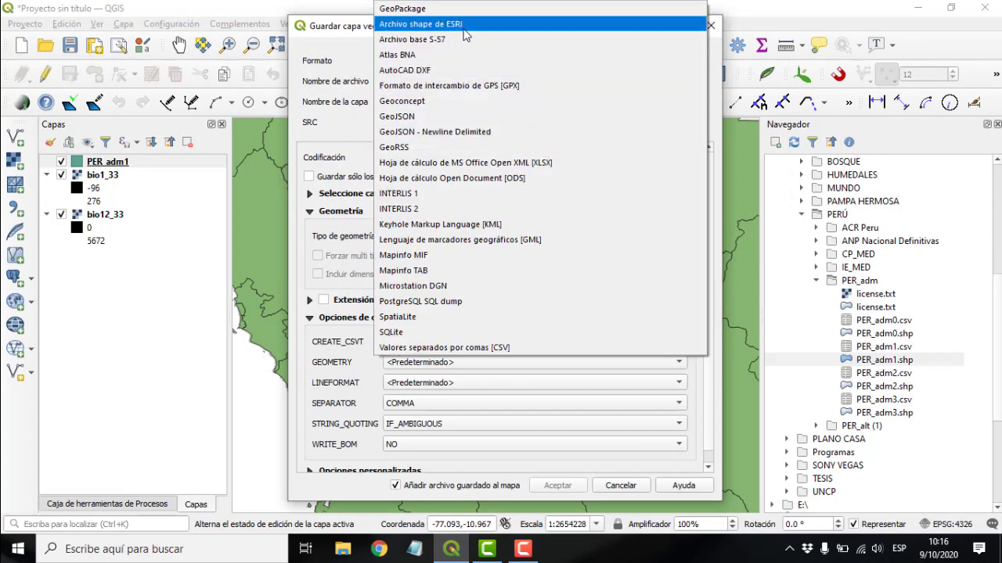
left_click(435, 25)
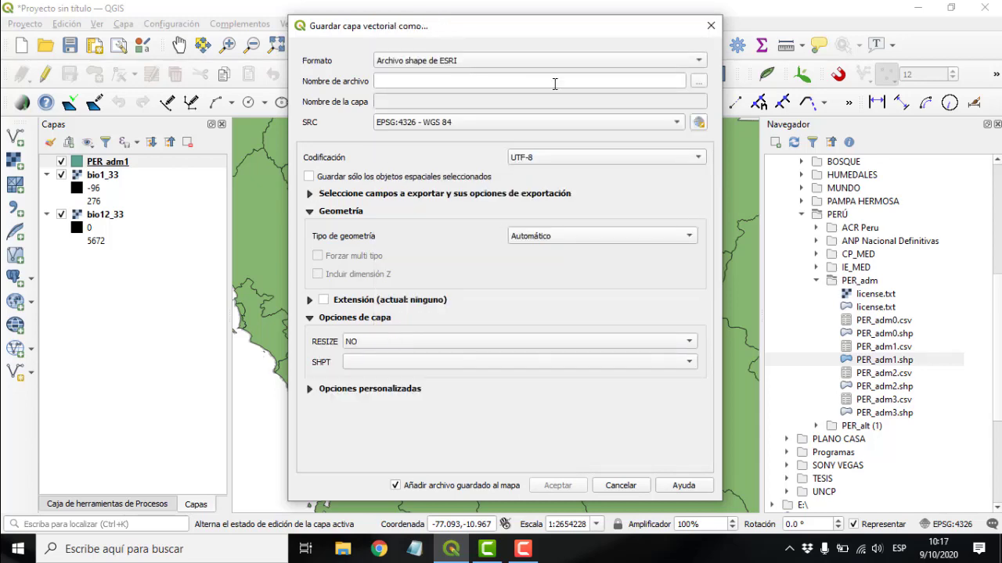
Step: Export only the selected department in EPSG:4326 as JUNIN.shp in the QGIS\PRACTICA folder, adding it to the map
left_click(696, 85)
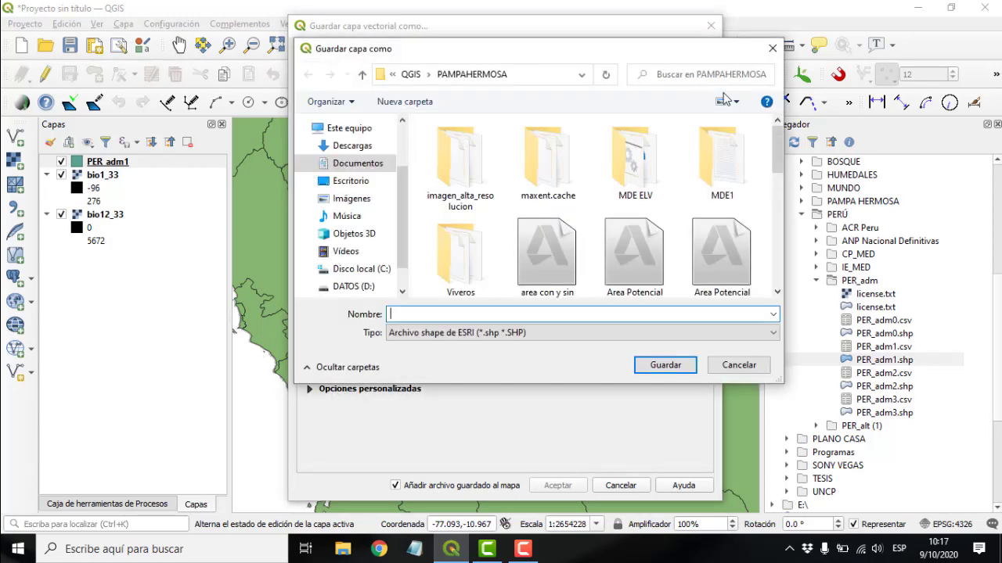
left_click(413, 74)
double_click(464, 223)
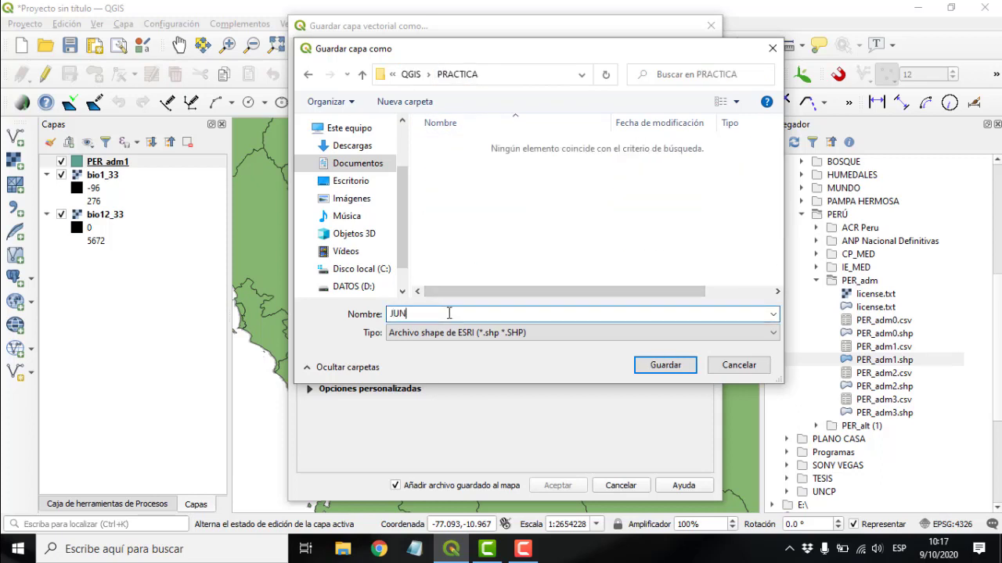
key("Return")
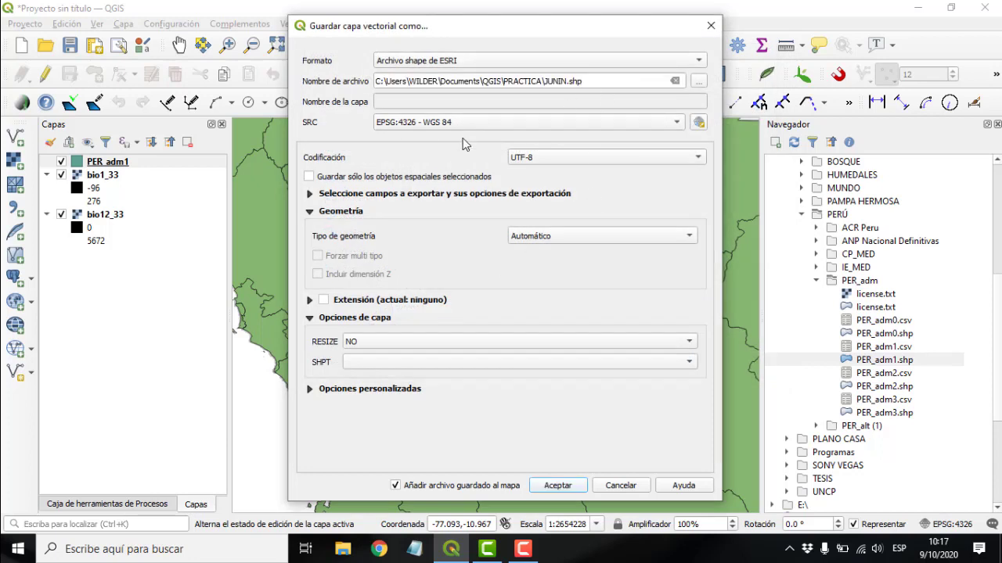
left_click(309, 179)
left_click(557, 486)
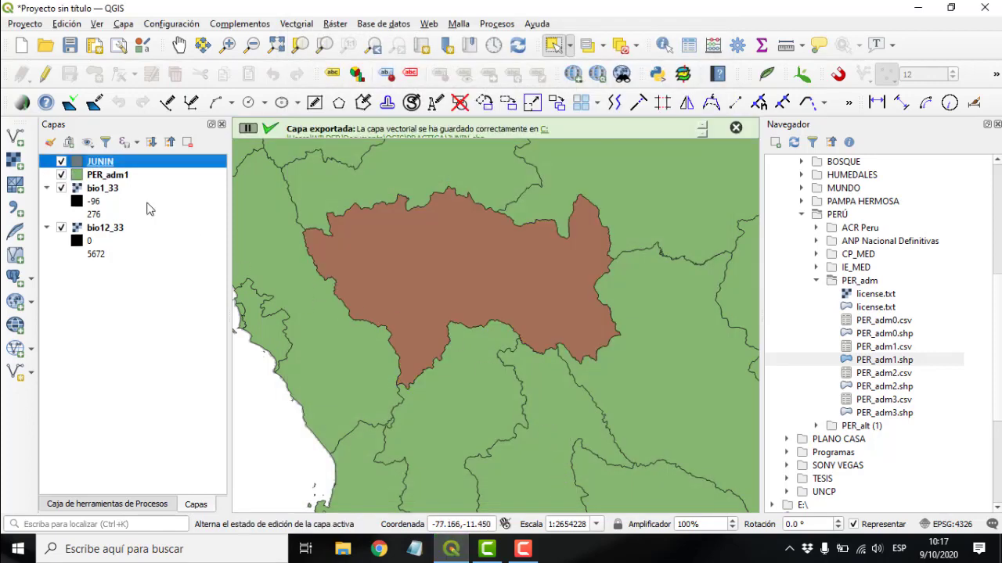
Step: Remove the PER_adm1 layer from the project
left_click(96, 177)
left_click(187, 141)
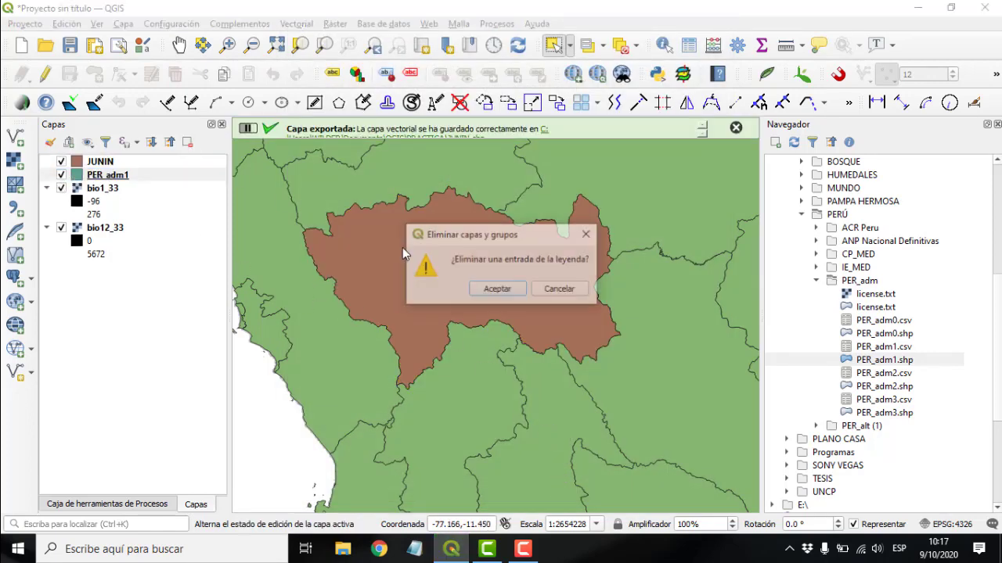
left_click(475, 288)
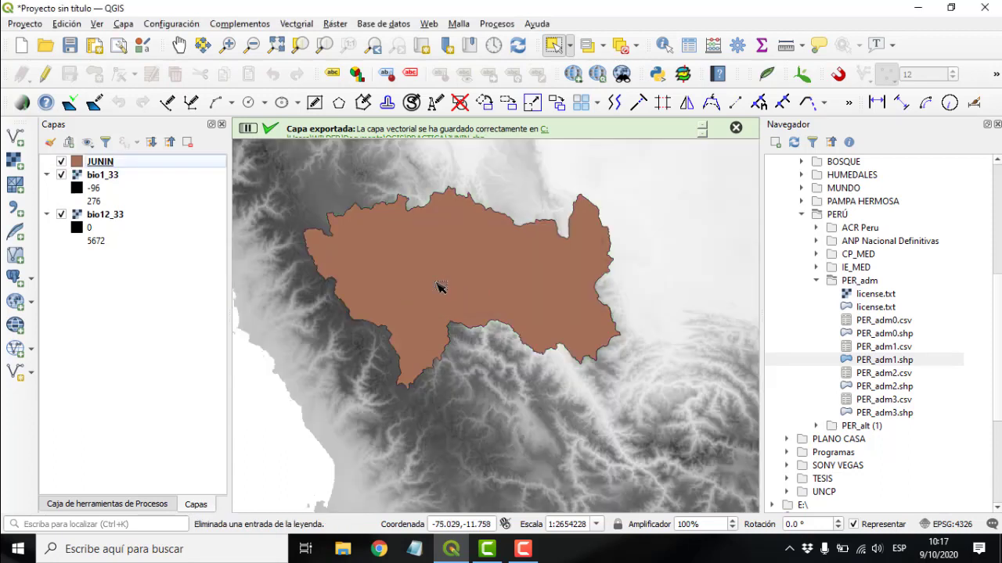
Step: Style the JUNIN polygon's simple fill with a bright green outline and a transparent fill
left_click(132, 162)
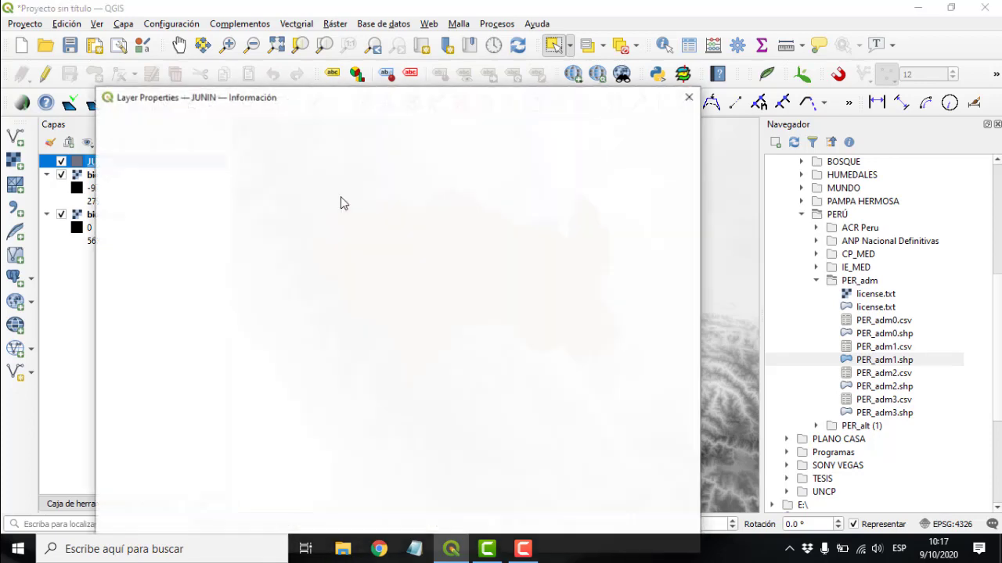
left_click_drag(428, 104, 472, 60)
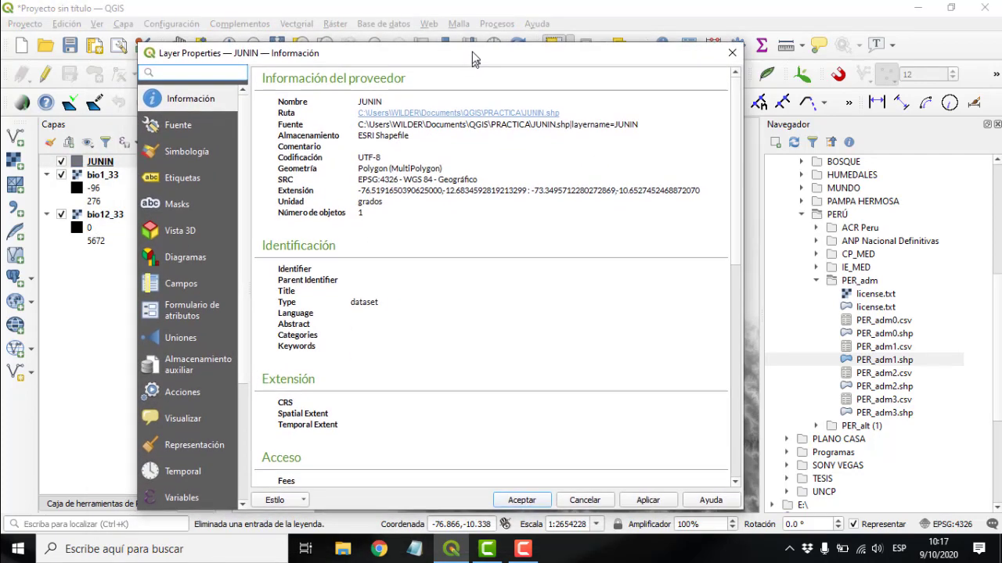
left_click(165, 125)
left_click(188, 151)
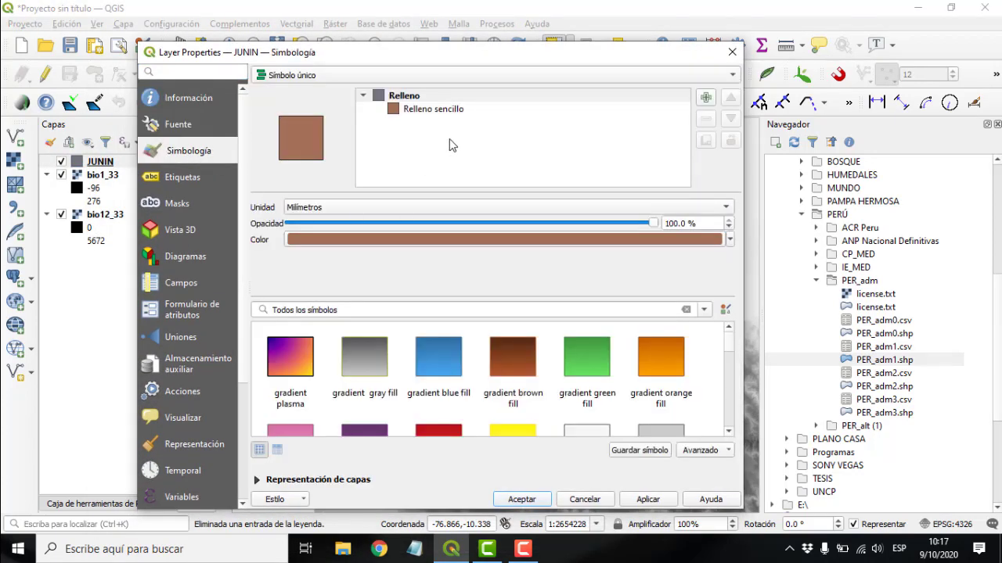
left_click(438, 114)
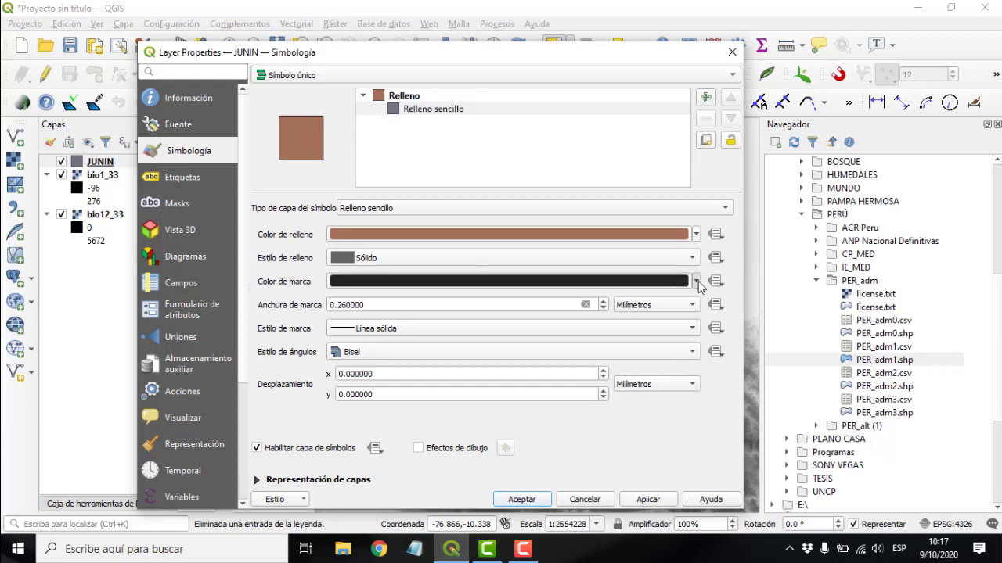
left_click(696, 282)
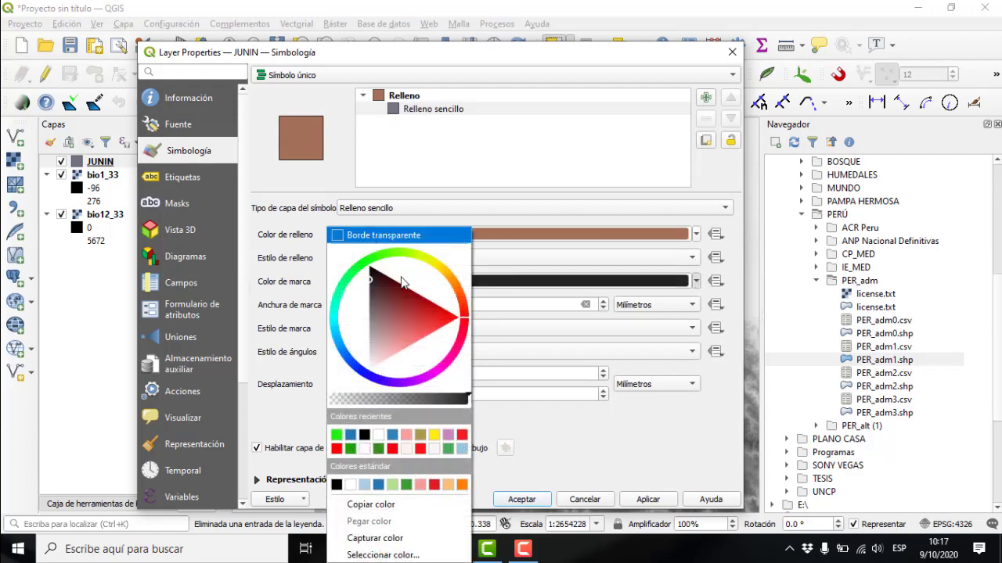
left_click(336, 435)
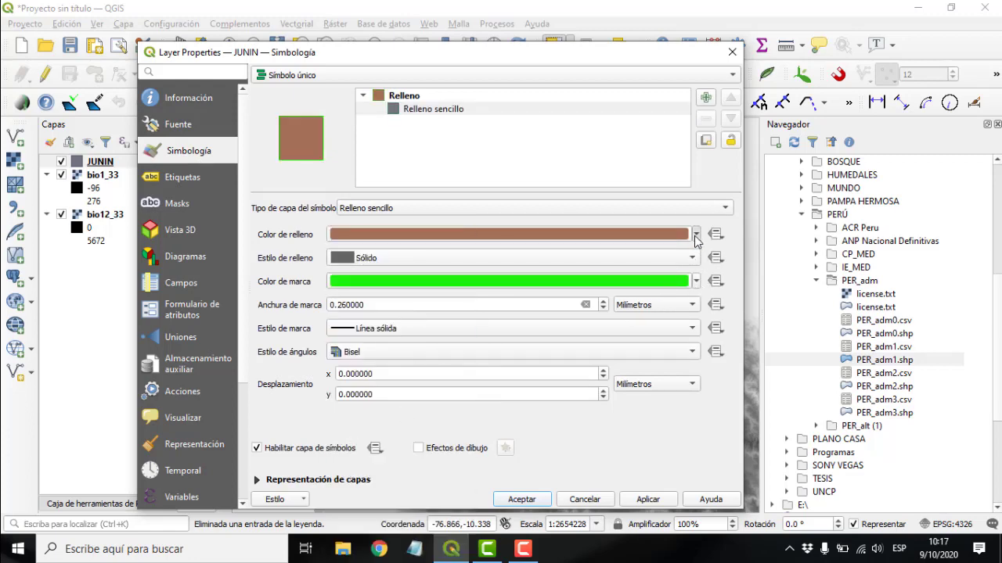
left_click(695, 234)
left_click(423, 235)
left_click(543, 501)
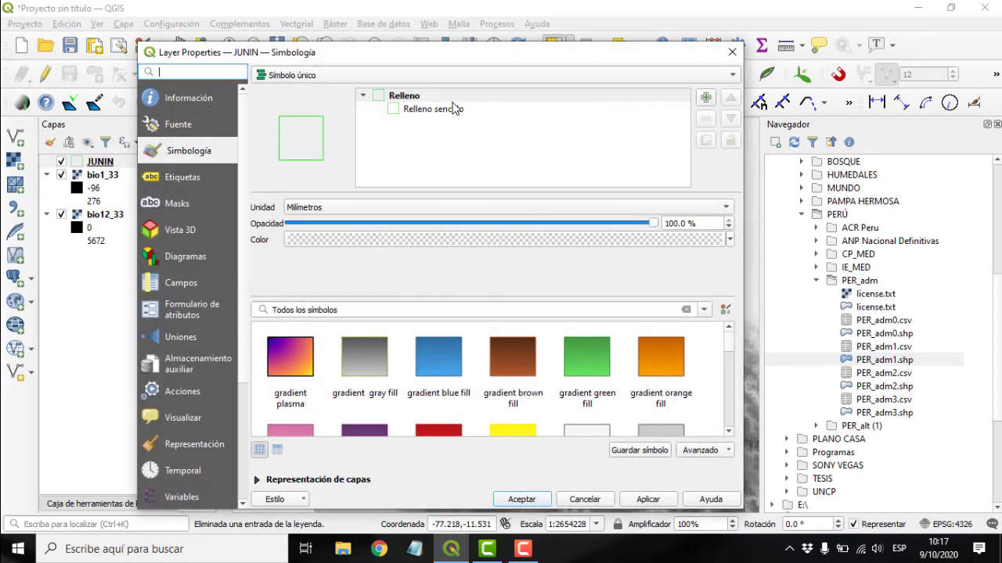
Step: Increase the outline width of the JUNIN layer's simple fill
left_click(453, 109)
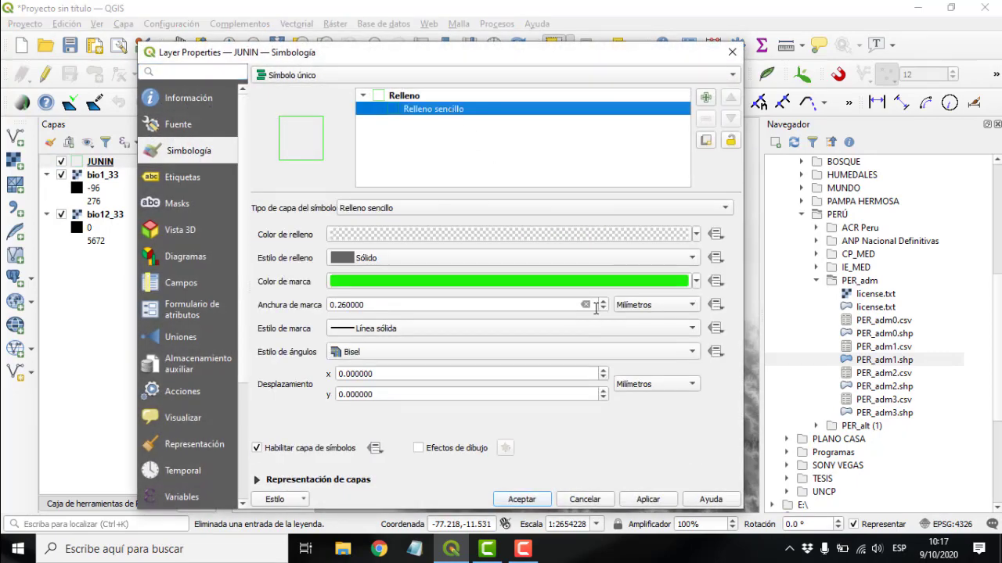
left_click(604, 302)
left_click(518, 500)
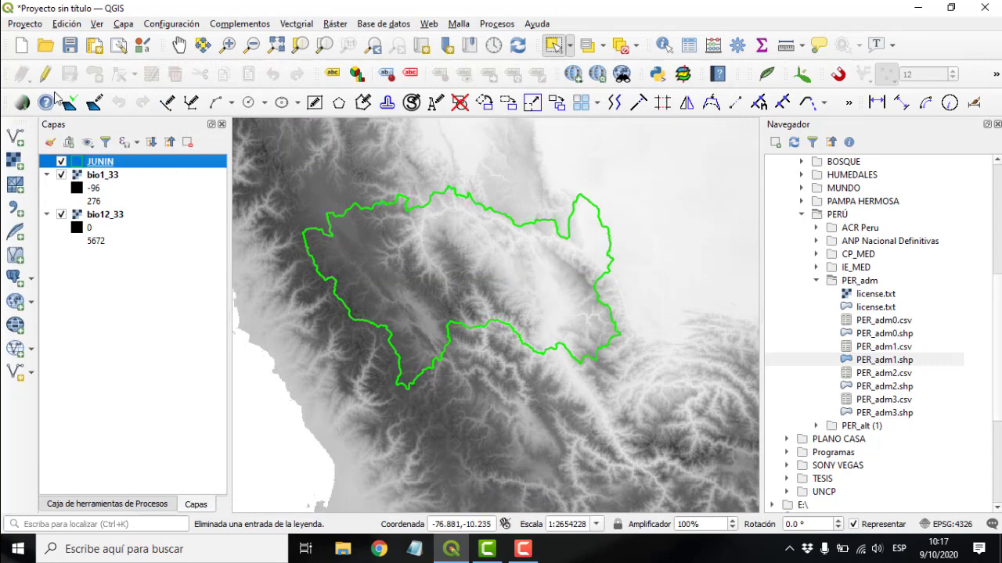
Step: Add Rodolfo.csv from the PRACTICA folder as a comma-separated delimited text point layer
left_click(15, 209)
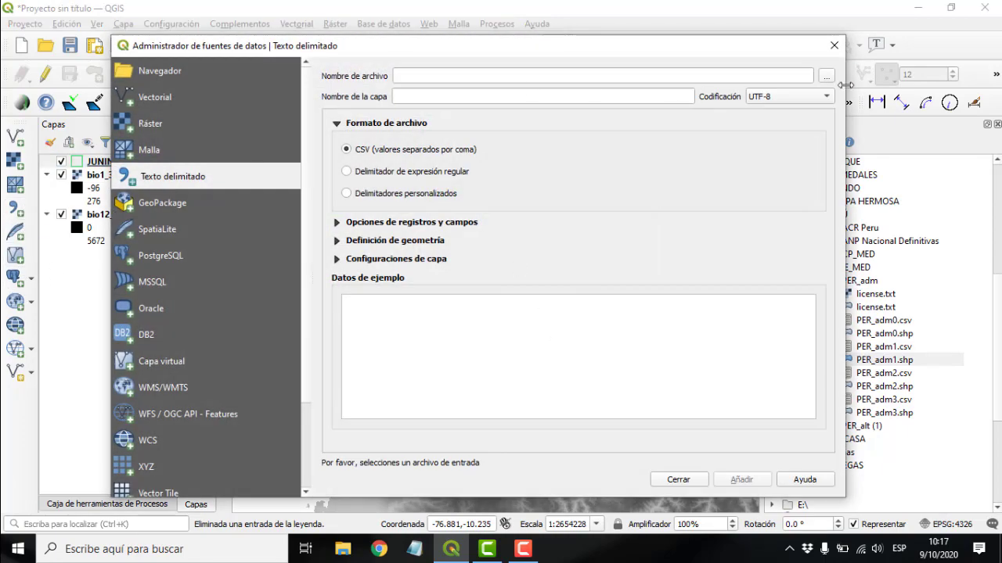
left_click(825, 75)
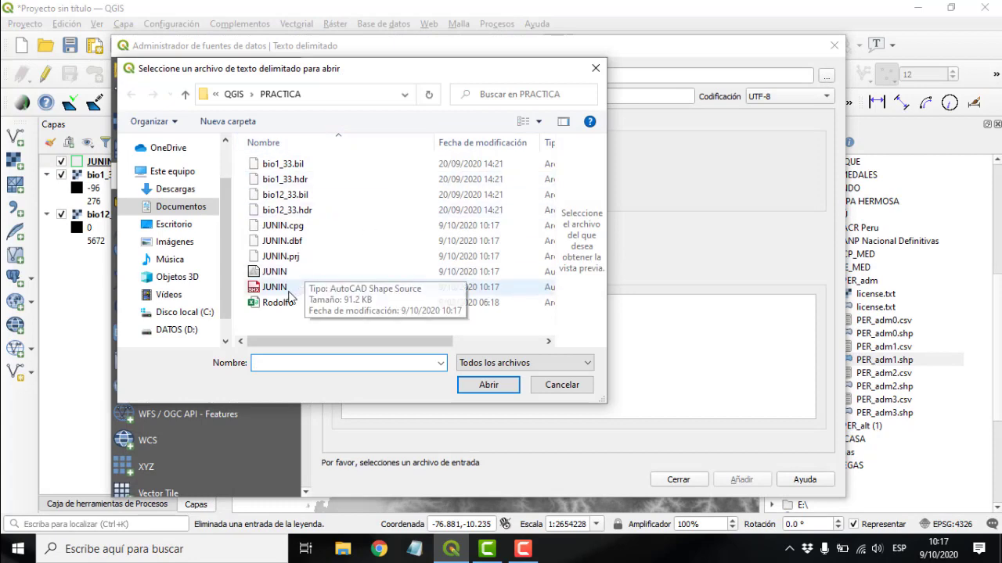
left_click(297, 303)
left_click(479, 386)
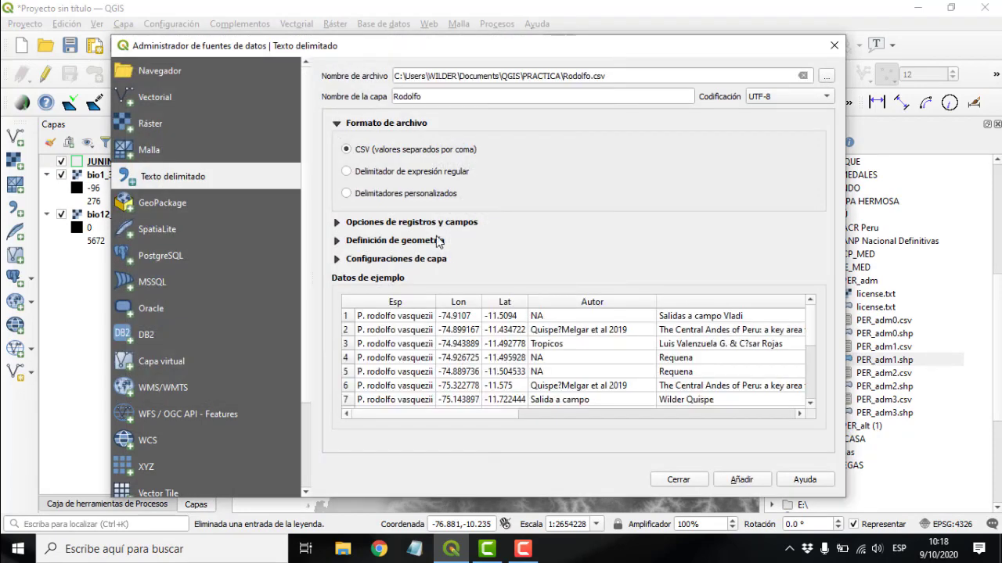
left_click(740, 479)
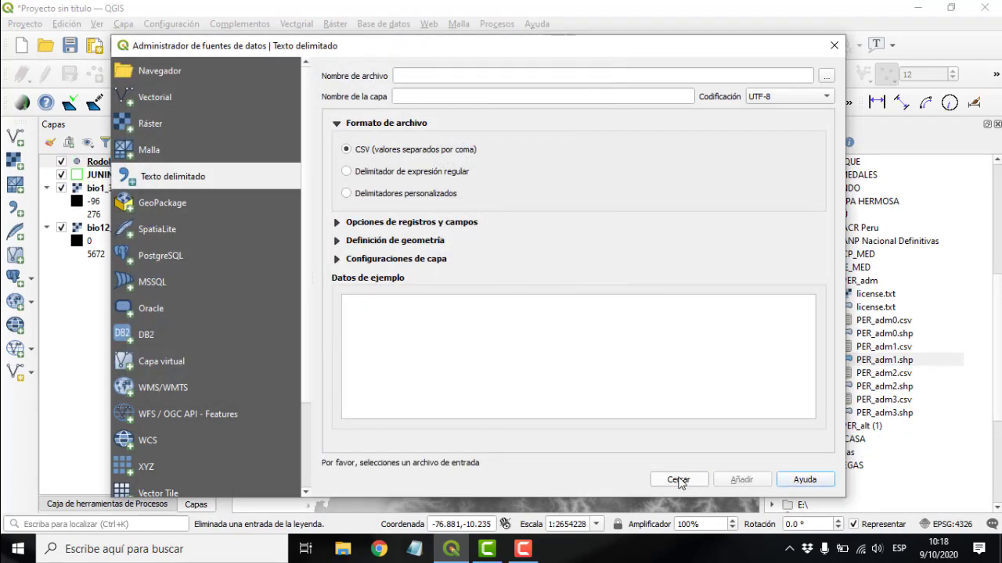
left_click(677, 480)
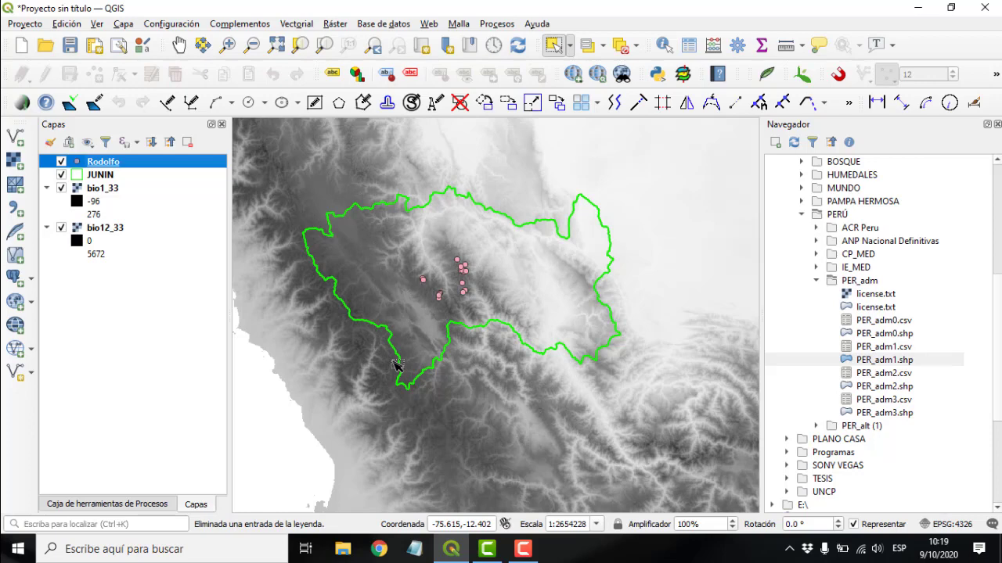
Step: Hide the Rodolfo points and set up Clip Raster by Mask Layer with bio1_33 as input and JUNIN as mask
left_click(62, 162)
left_click(108, 190)
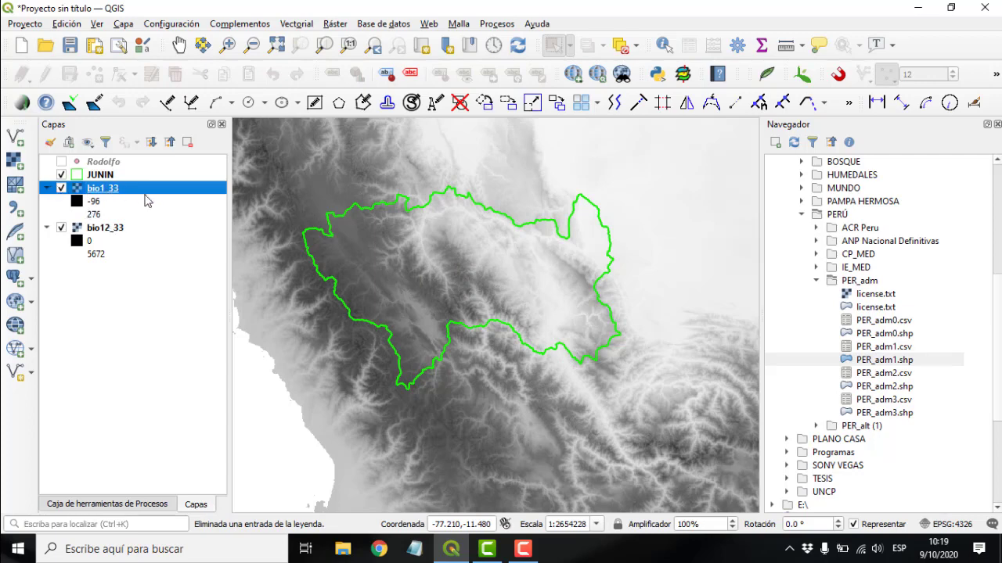
left_click(336, 24)
mouse_move(452, 162)
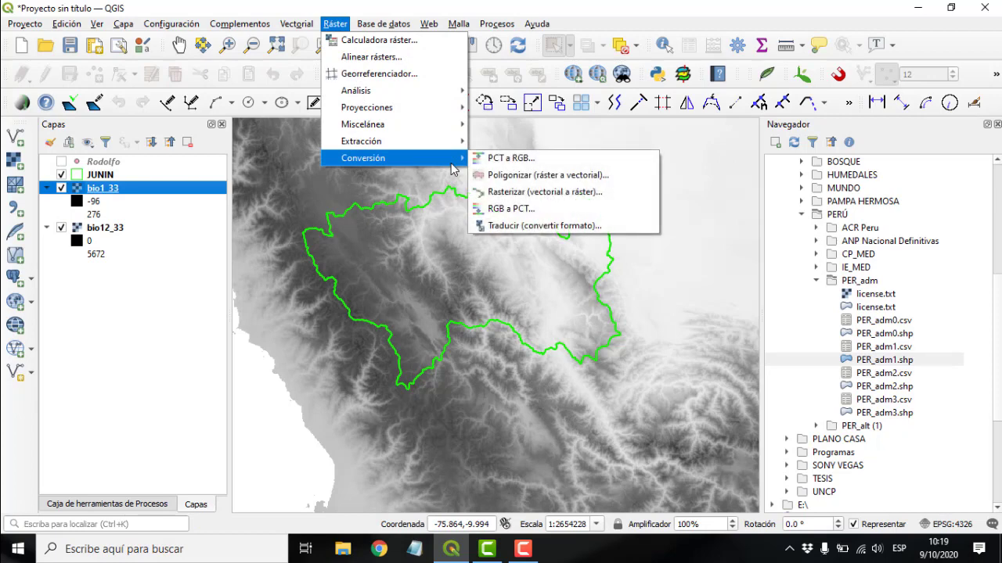
mouse_move(441, 146)
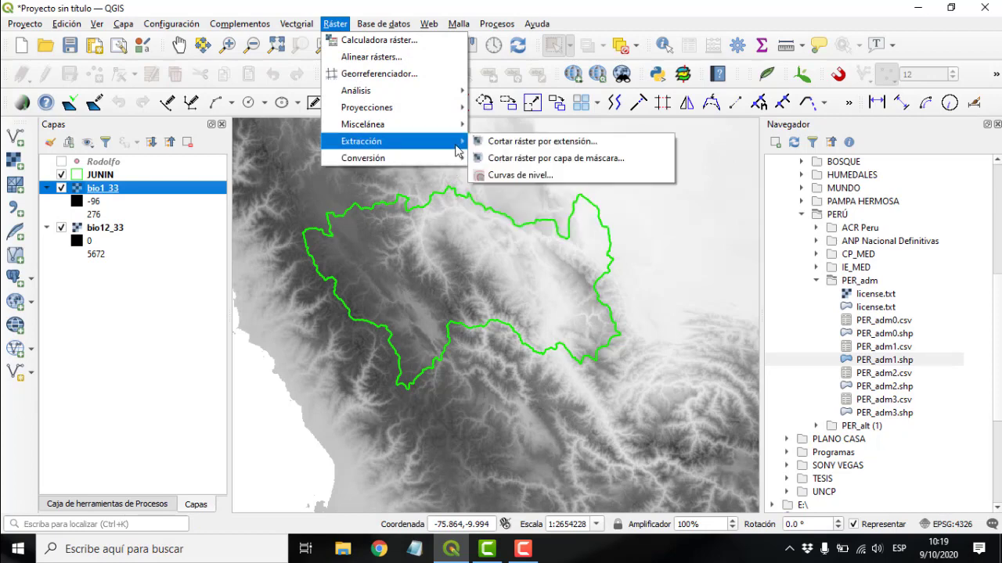
left_click(539, 159)
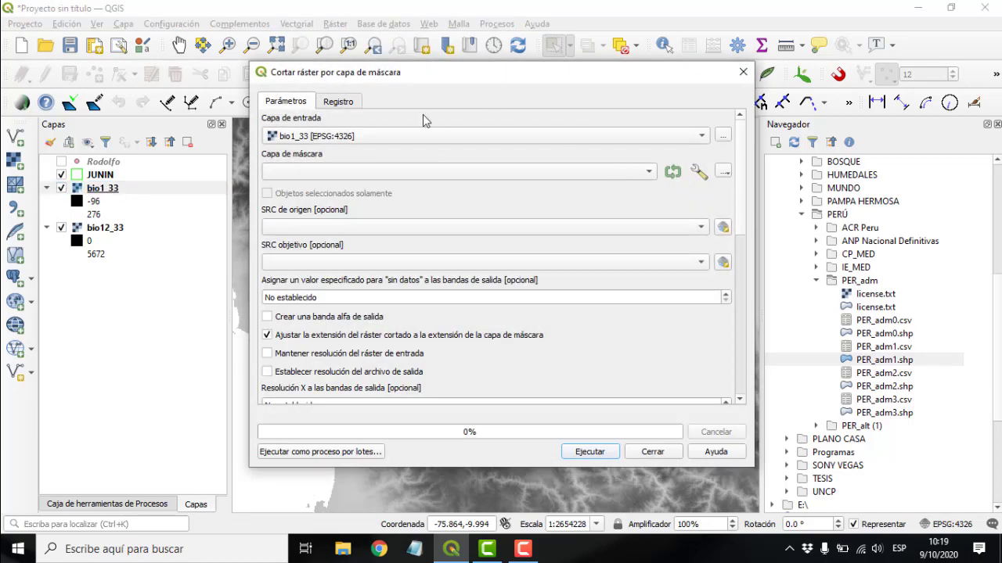
left_click(632, 172)
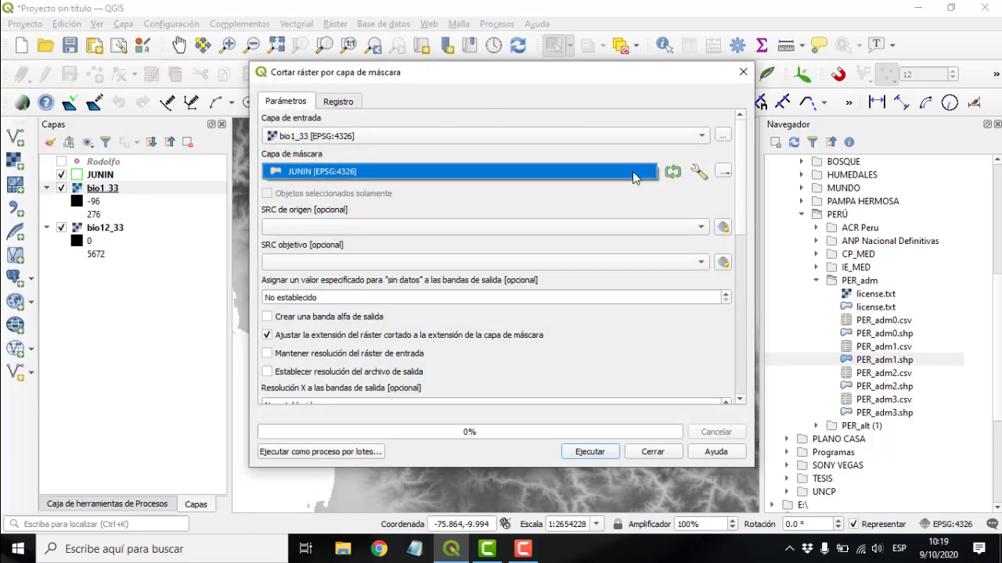
left_click(568, 166)
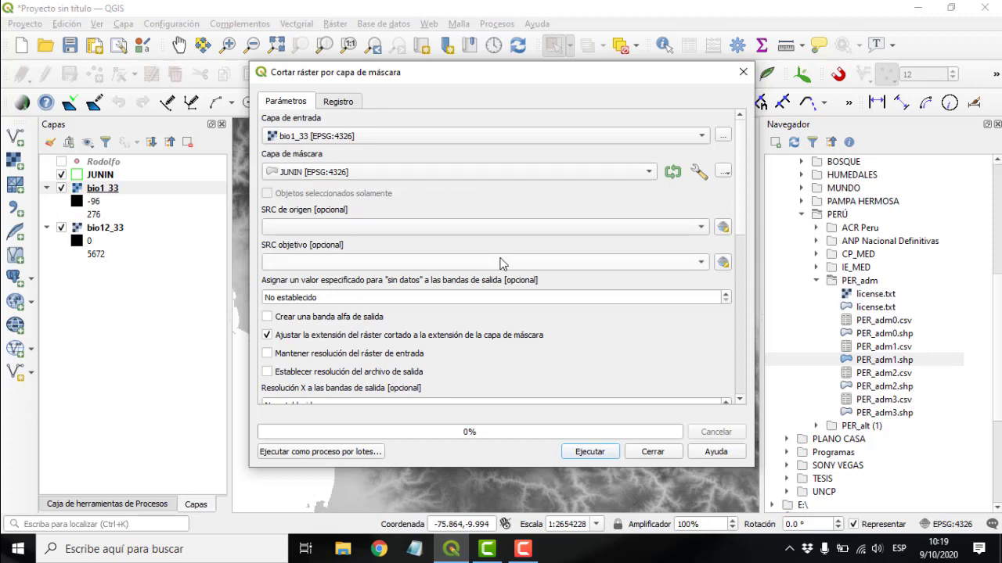
Step: Set the clip's source and target CRS to the project CRS EPSG:4326 - WGS 84 and run it to a temporary file
left_click(415, 227)
left_click(432, 243)
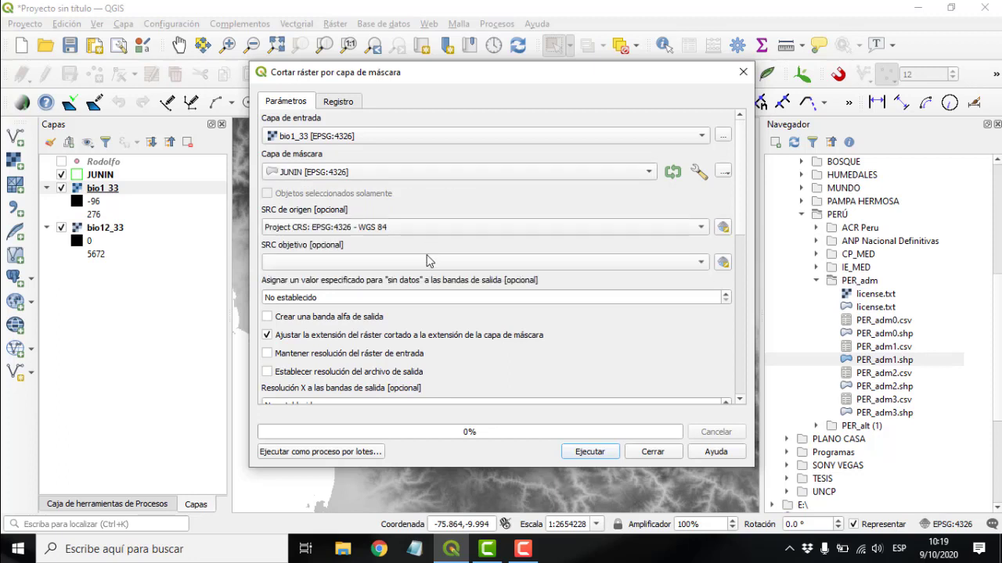
left_click(427, 263)
left_click(407, 280)
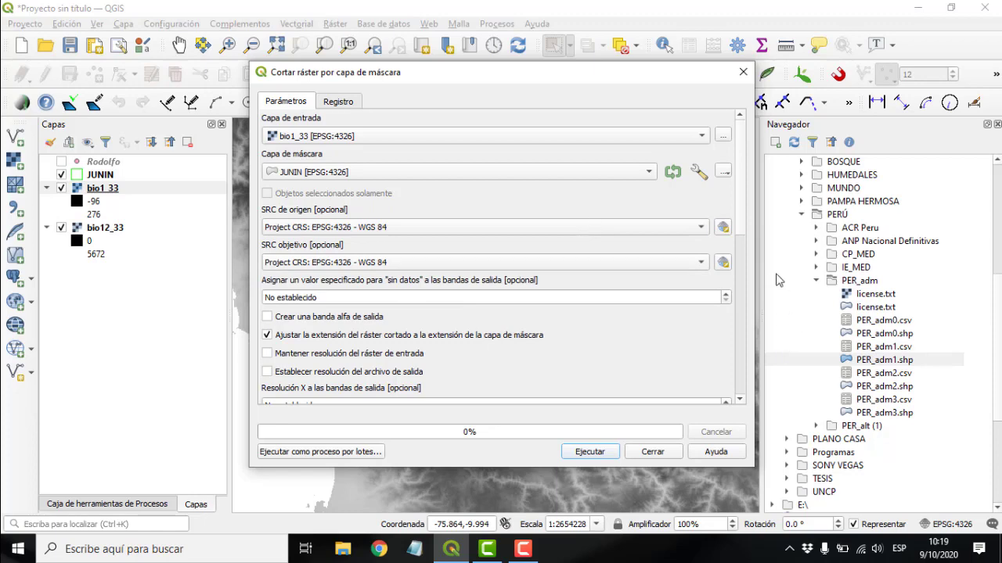
scroll(744, 242, "down", 6)
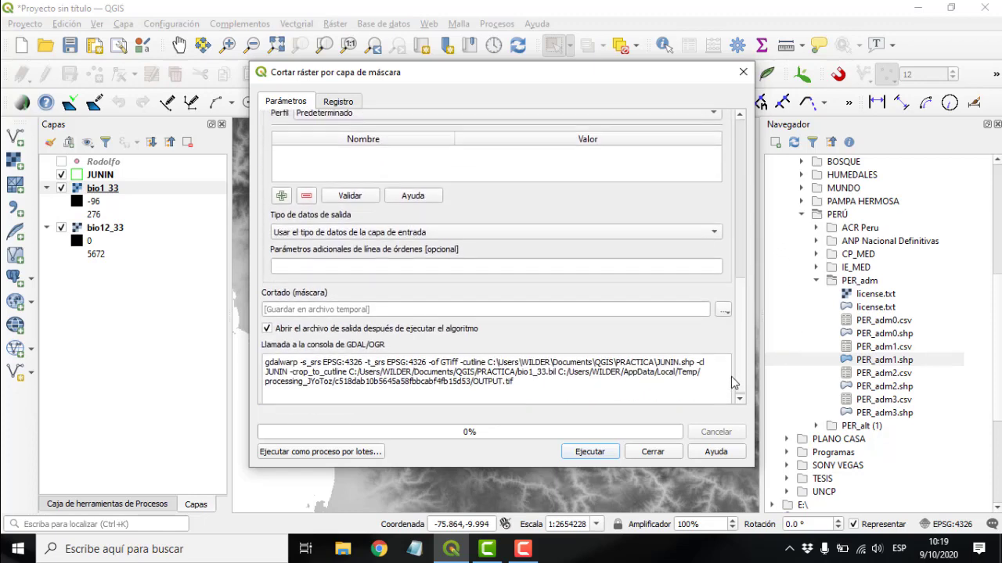
scroll(736, 250, "up", 6)
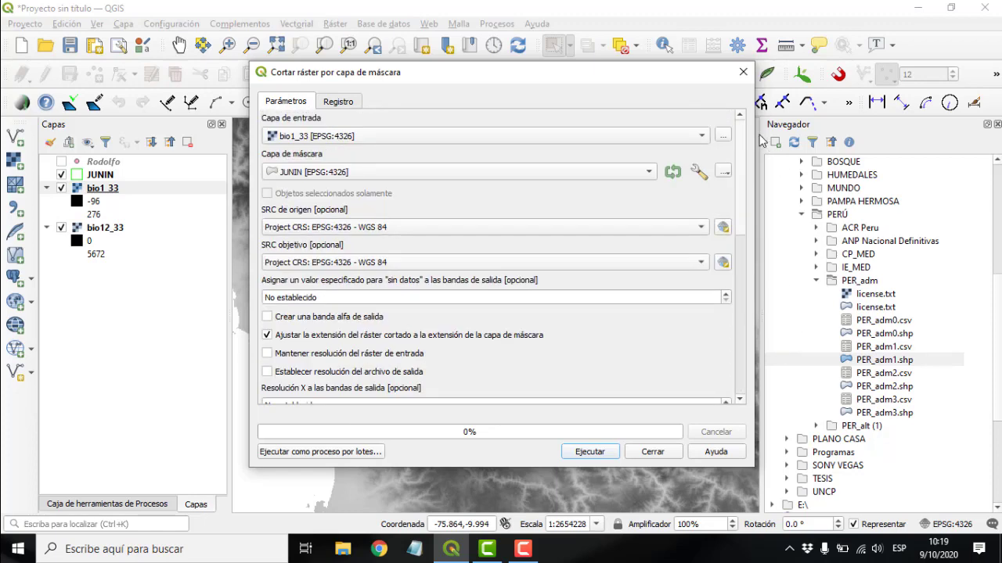
left_click(589, 452)
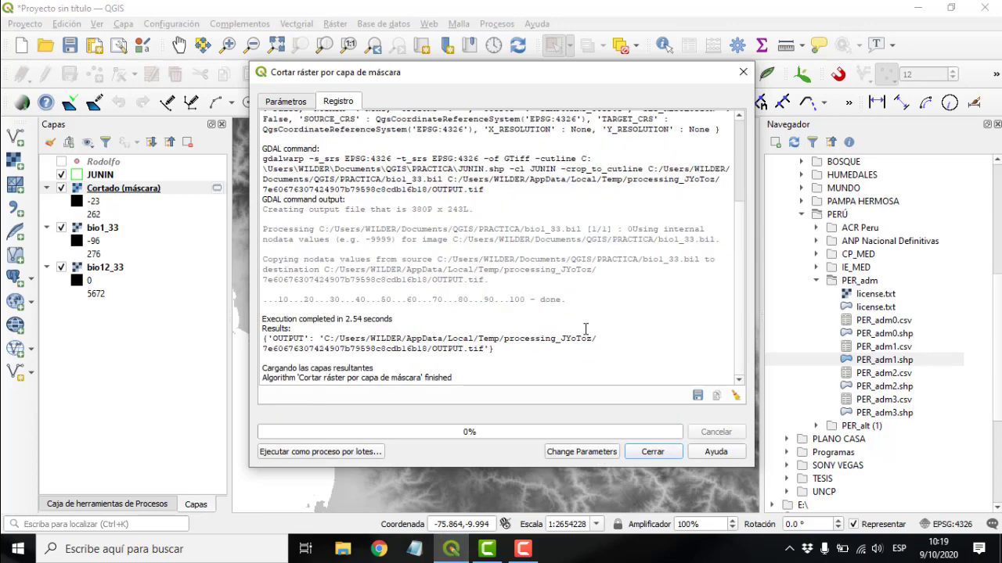
left_click(652, 452)
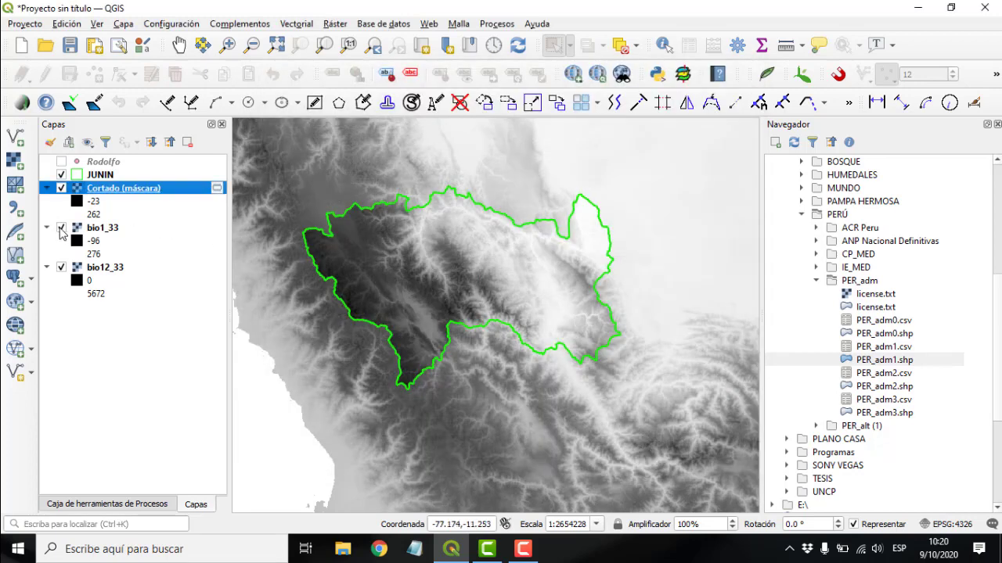
Step: Hide the original bio1_33 raster beneath the clipped raster
left_click(61, 229)
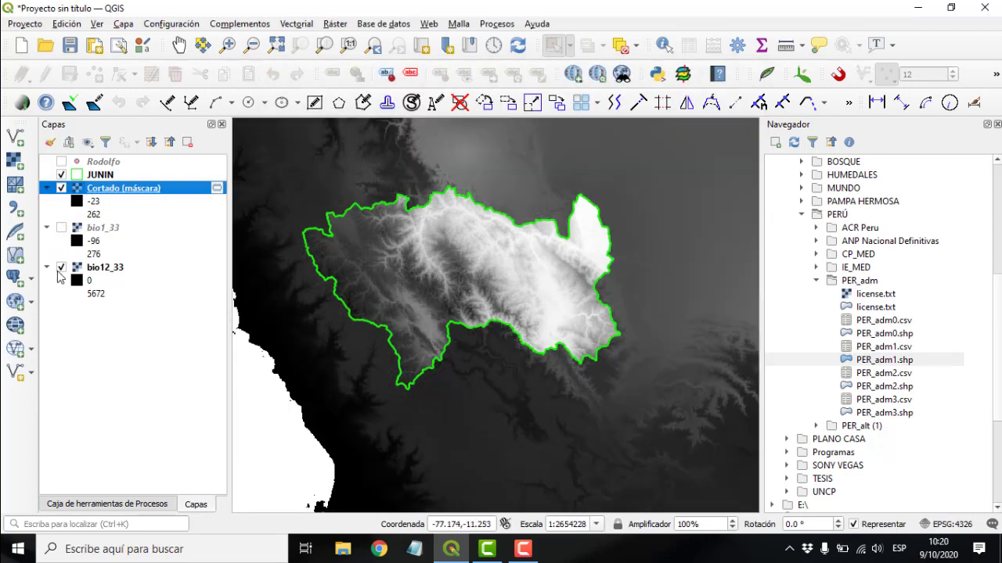
right_click(117, 193)
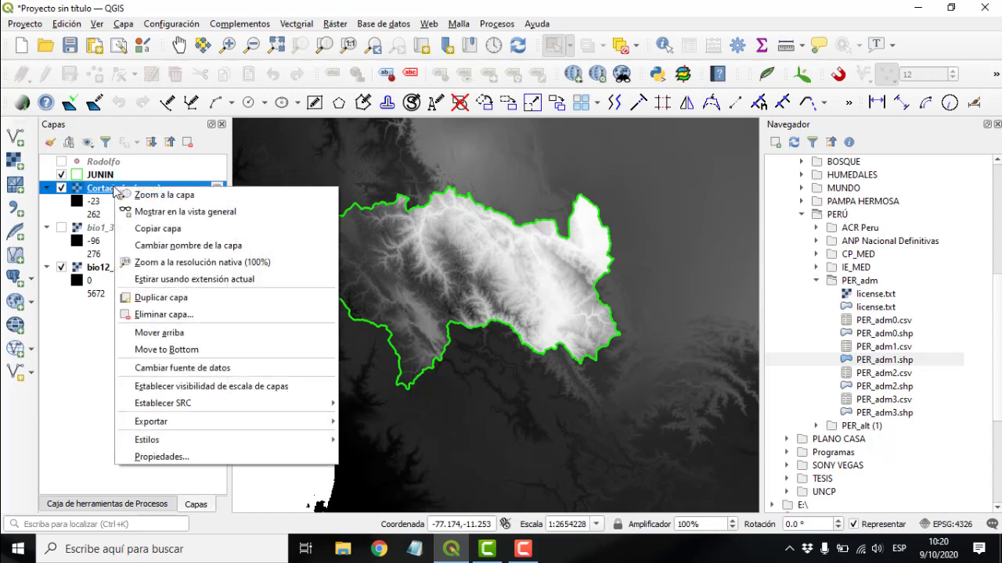
left_click(96, 194)
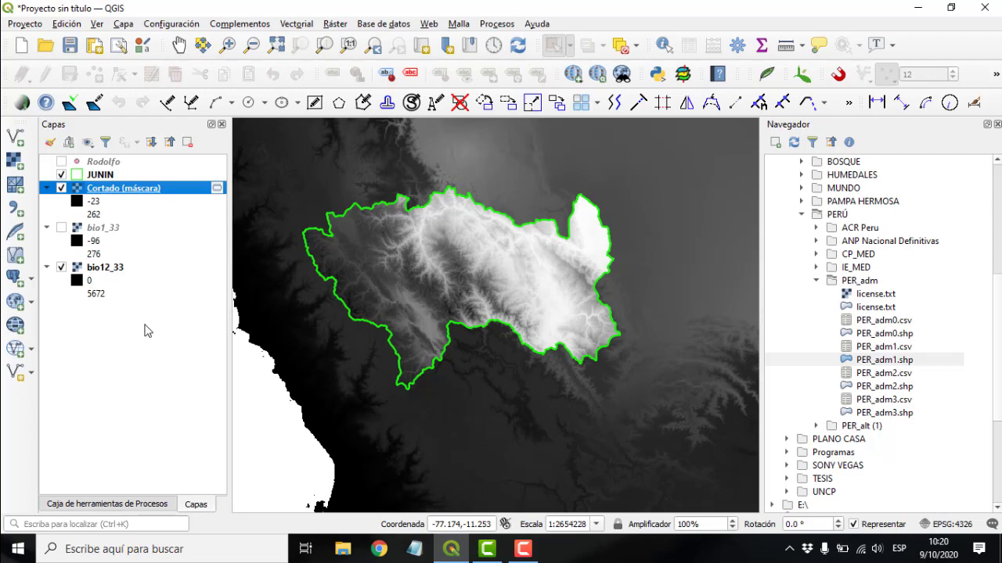
Step: Set up Translate (Convert Format) for the clipped raster Cortado (máscara), assigning the project CRS EPSG:4326 - WGS 84
left_click(335, 24)
mouse_move(457, 157)
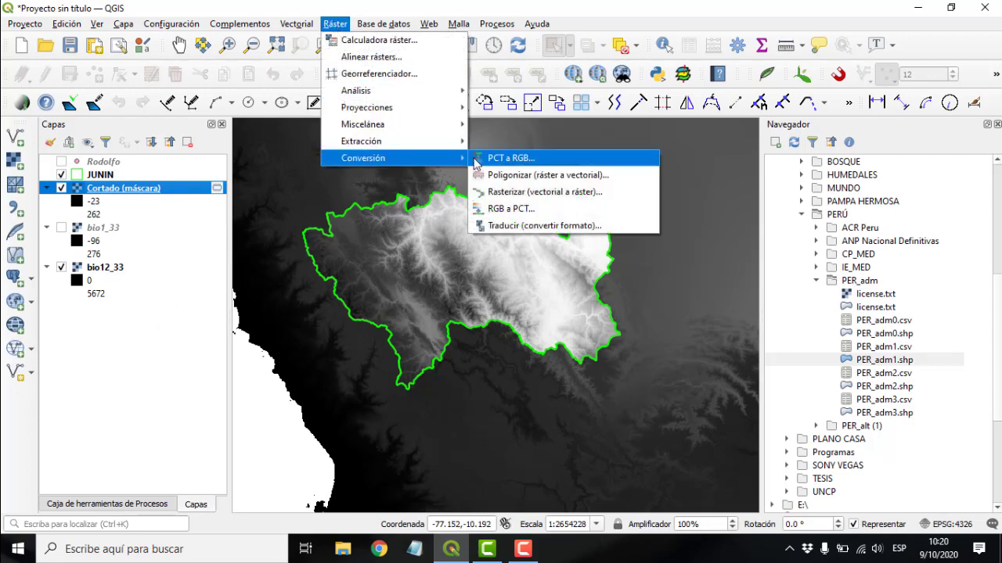
left_click(530, 226)
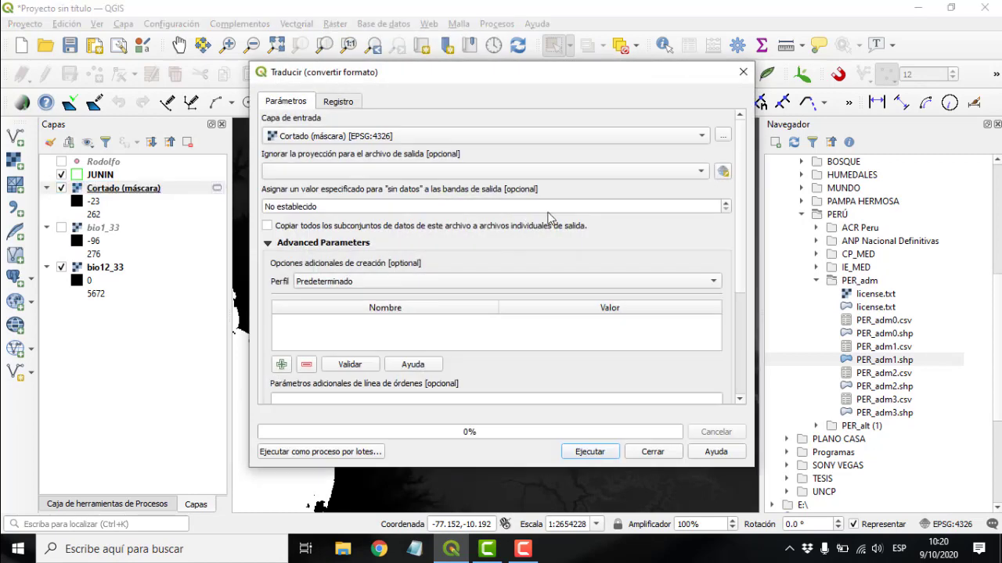
left_click(697, 172)
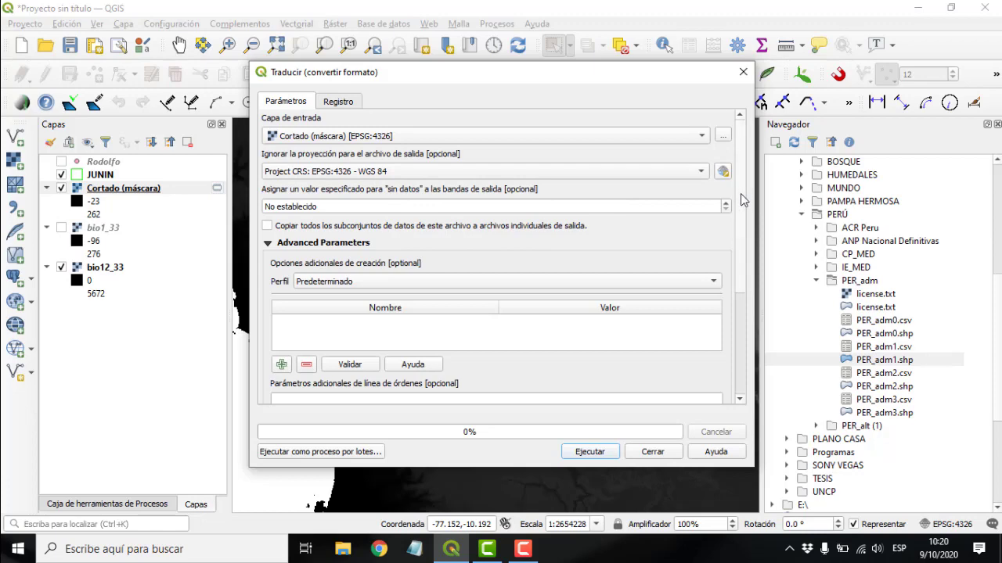
Step: Choose to save the converted raster to a file, with ASC (*.asc) as the file type
scroll(741, 199, "down", 5)
left_click(724, 306)
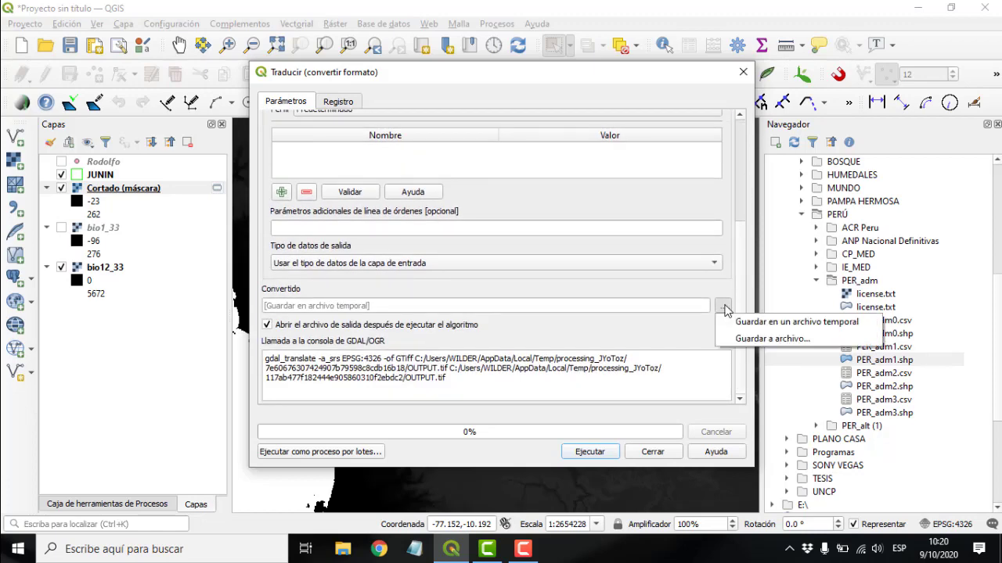
left_click(745, 344)
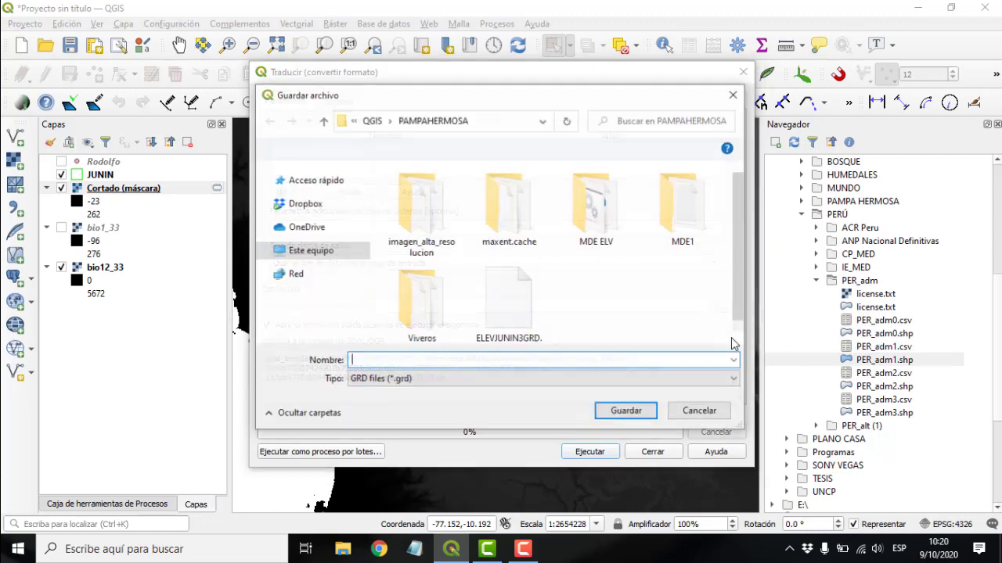
left_click(518, 379)
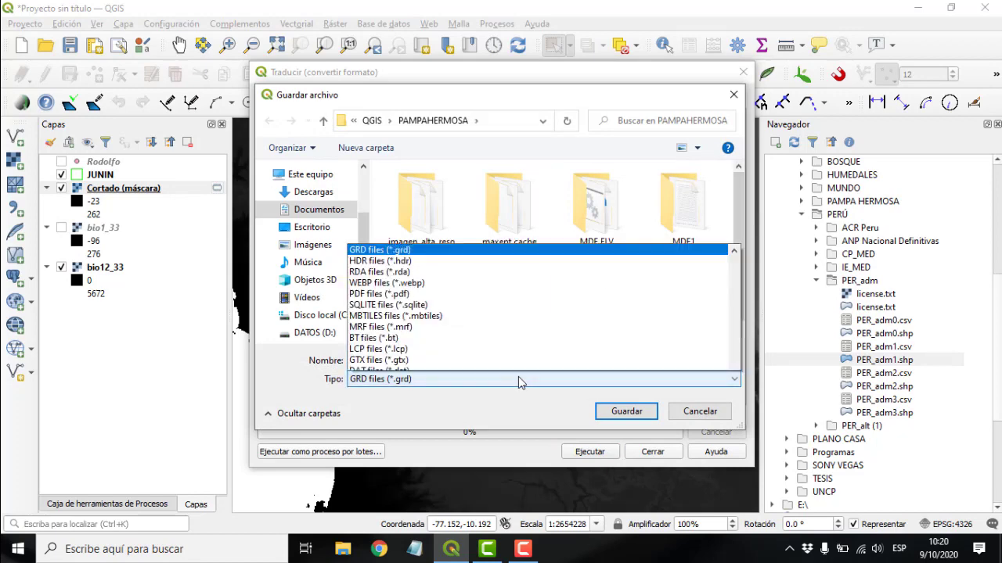
scroll(532, 211, "up", 10)
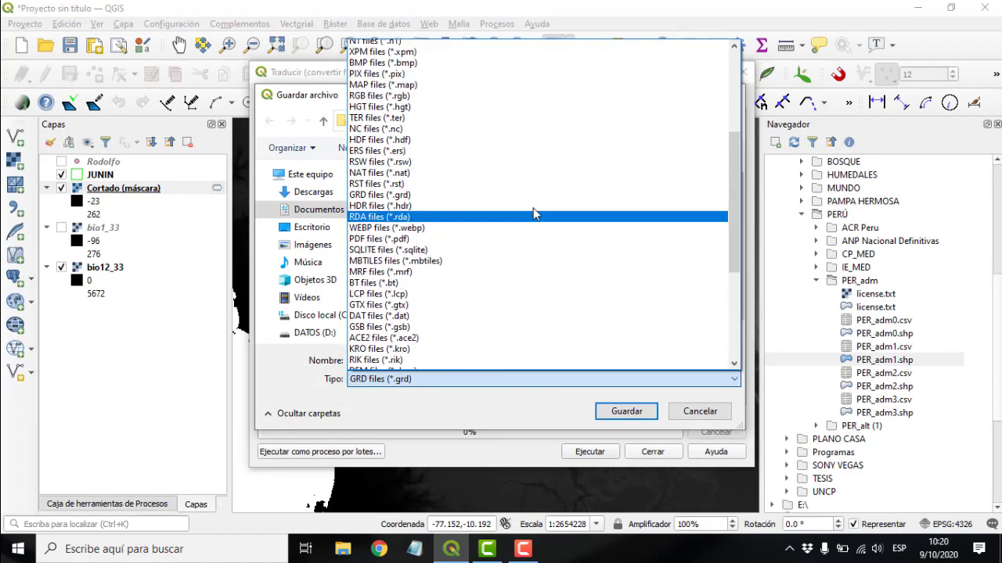
scroll(509, 157, "down", 9)
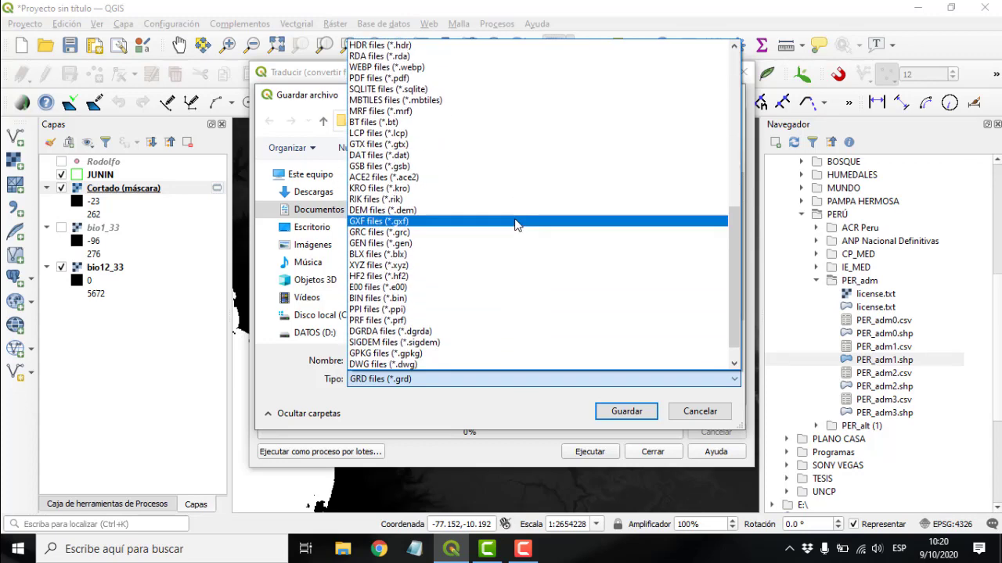
scroll(482, 258, "down", 2)
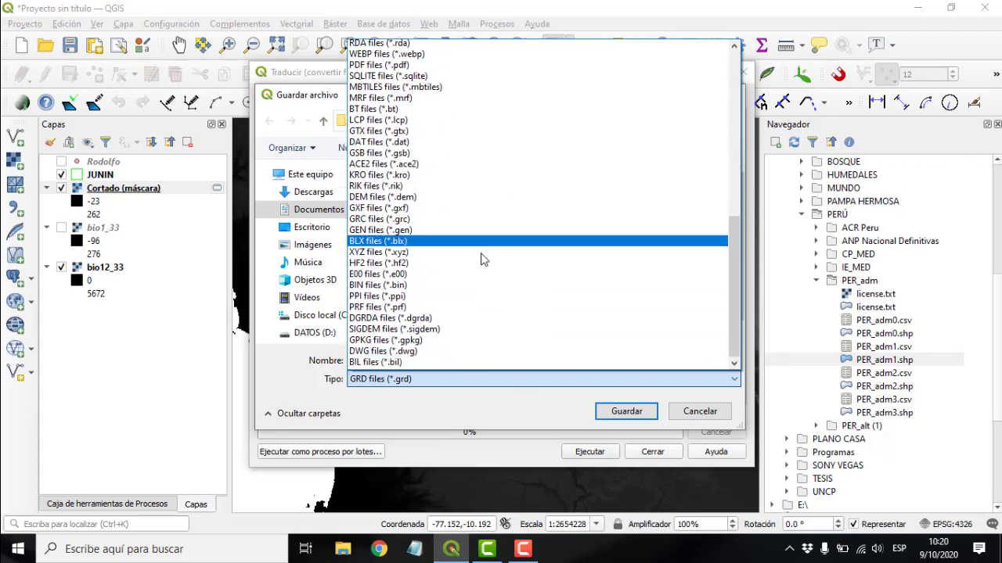
scroll(501, 298, "up", 10)
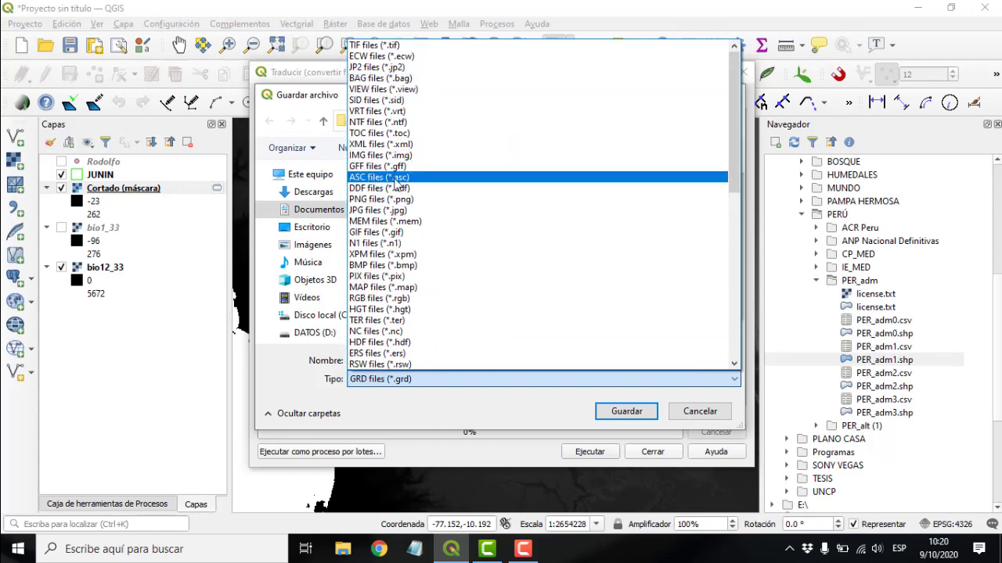
left_click(406, 179)
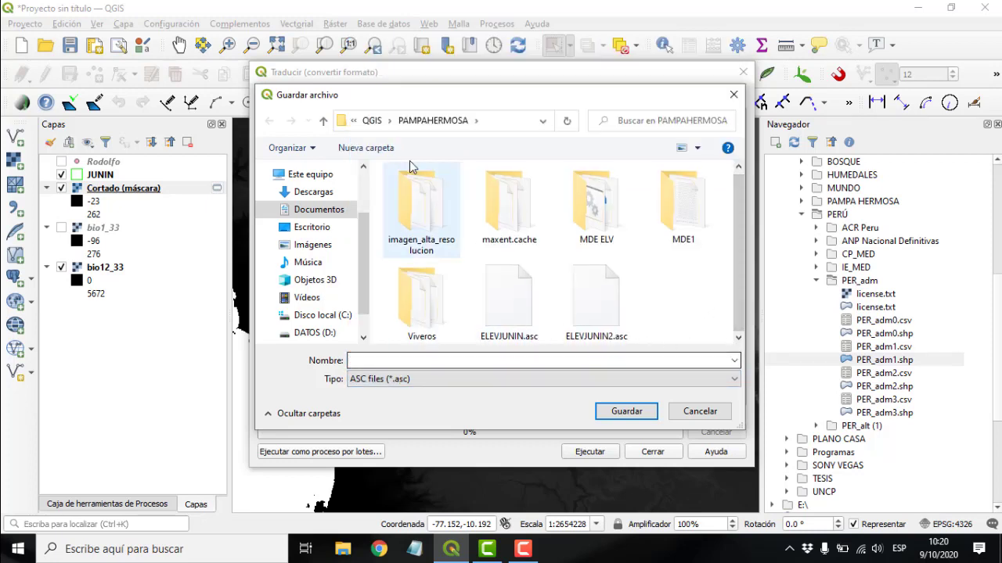
Step: Name the output file Bio1ASC and save it in the QGIS PRACTICA folder
left_click(373, 122)
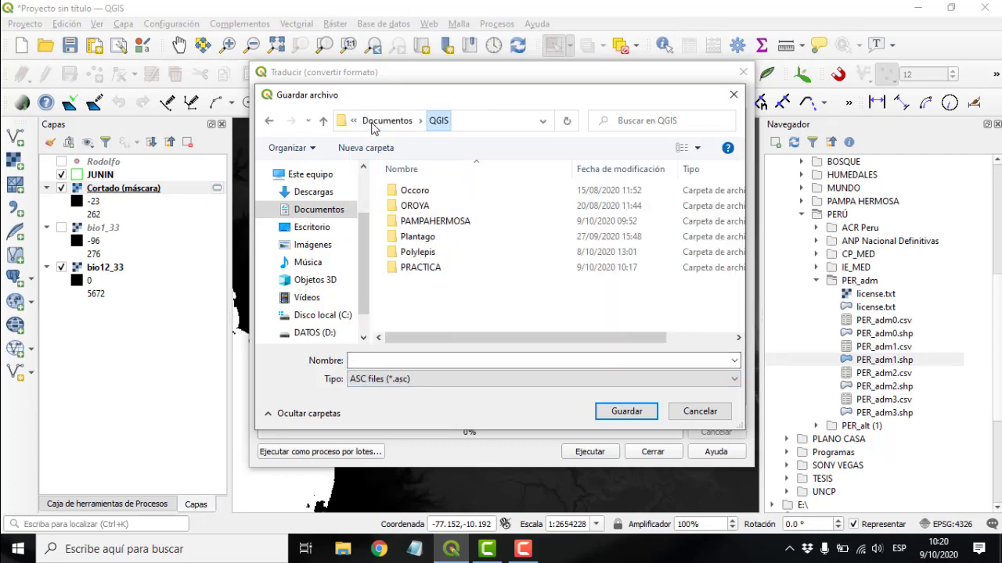
double_click(435, 272)
left_click(434, 359)
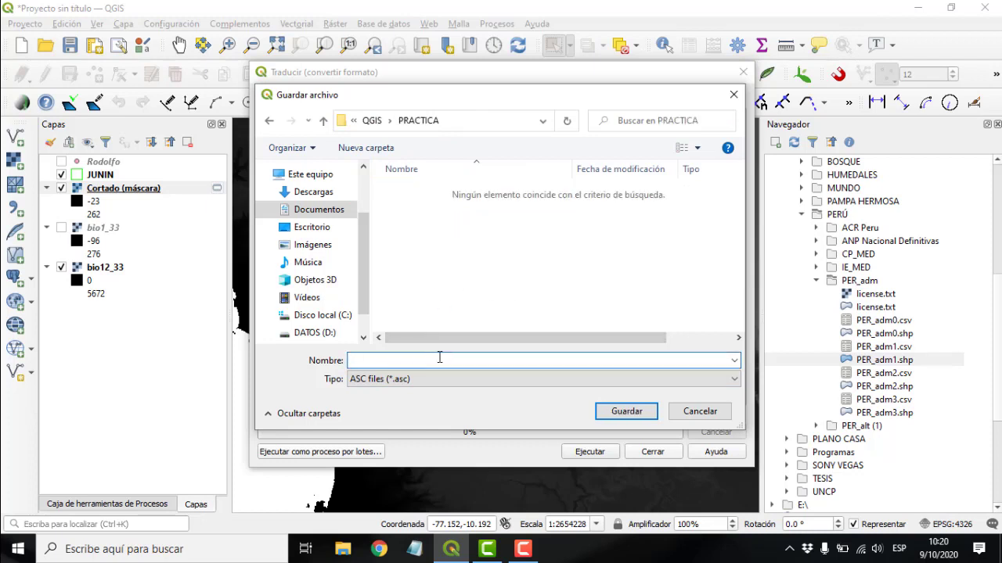
type("Bio")
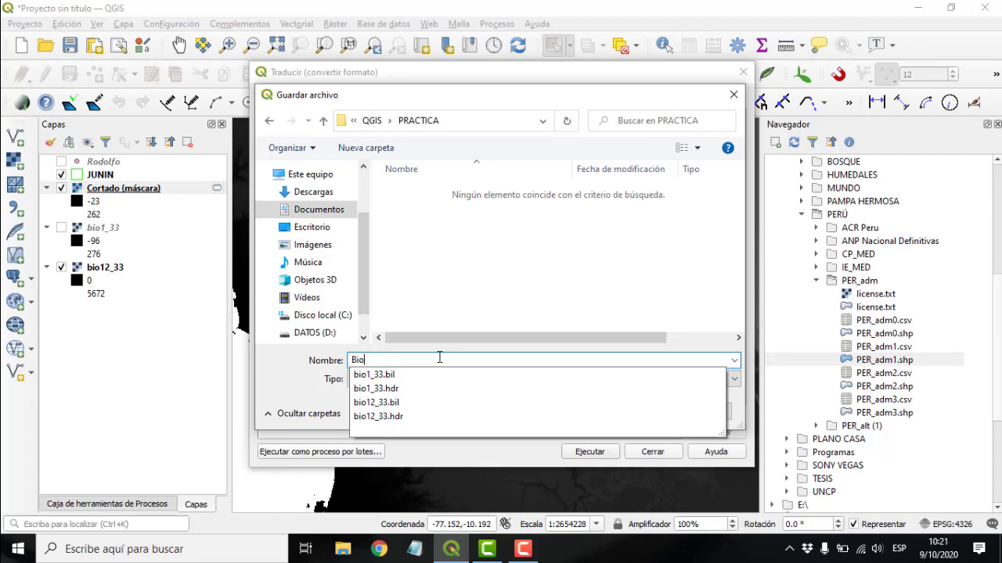
type("1ASC")
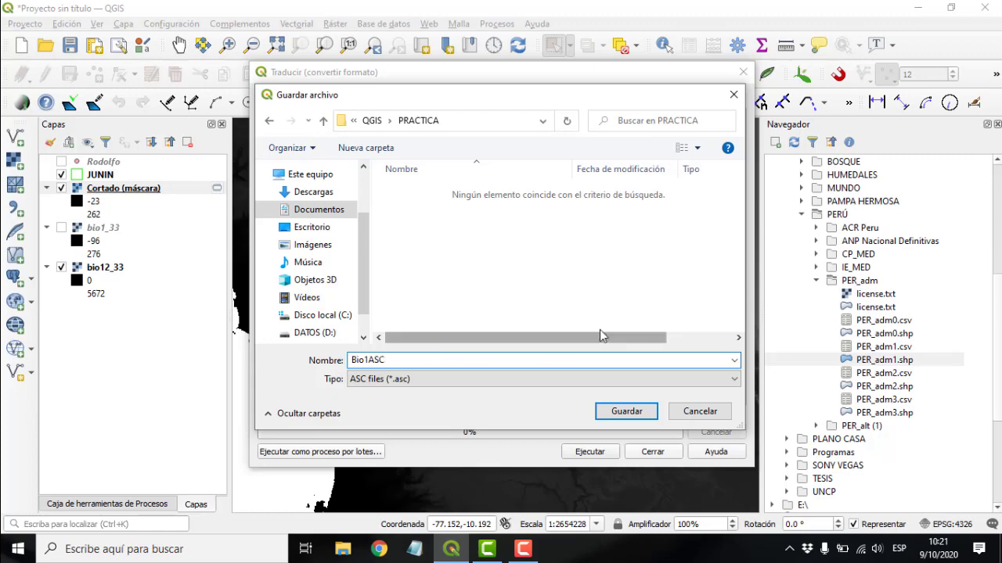
left_click(610, 411)
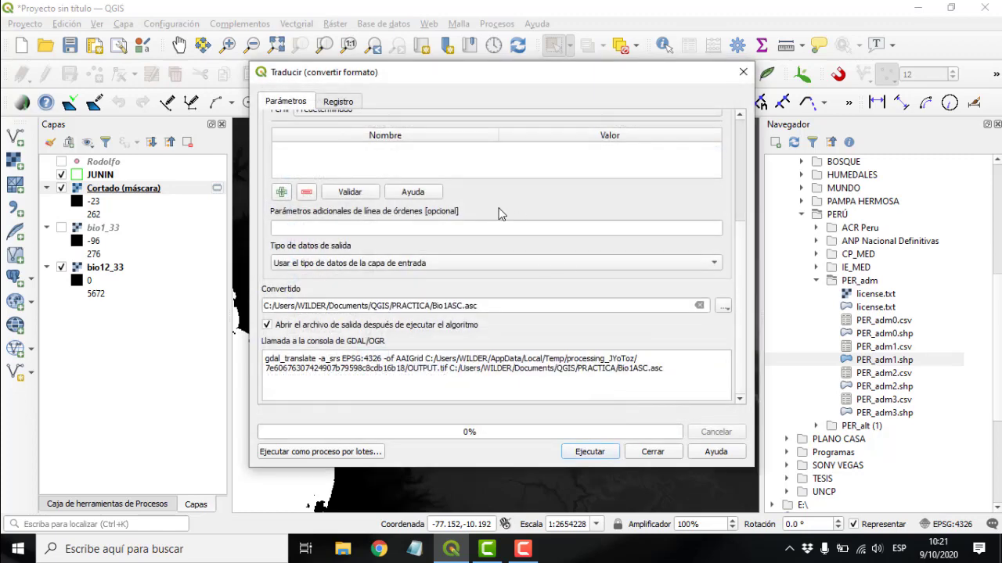
Step: Run the format conversion, close its dialog, and hide the Cortado (máscara) layer beneath Bio1ASC
scroll(535, 299, "up", 2)
left_click(588, 454)
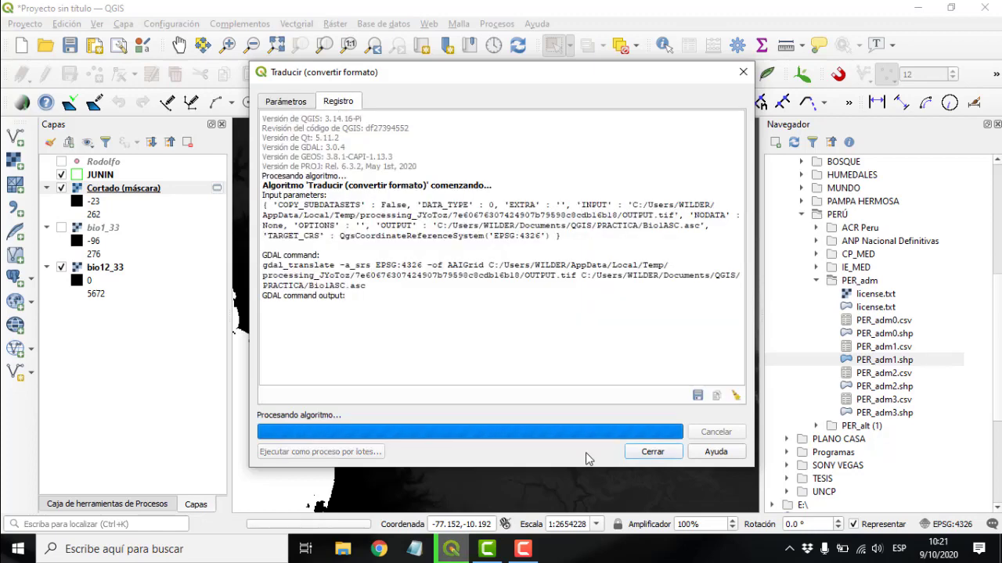
left_click(654, 452)
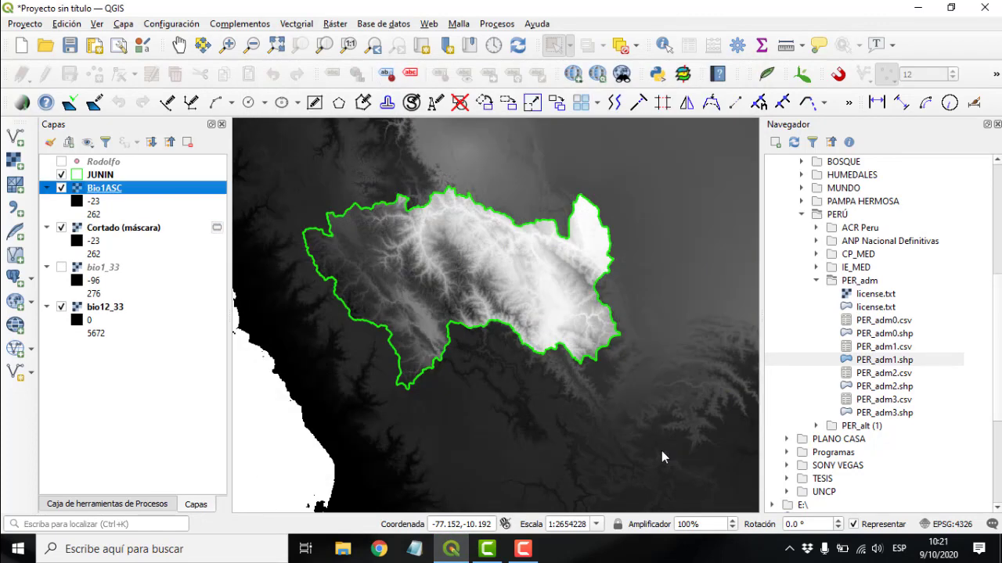
left_click(63, 228)
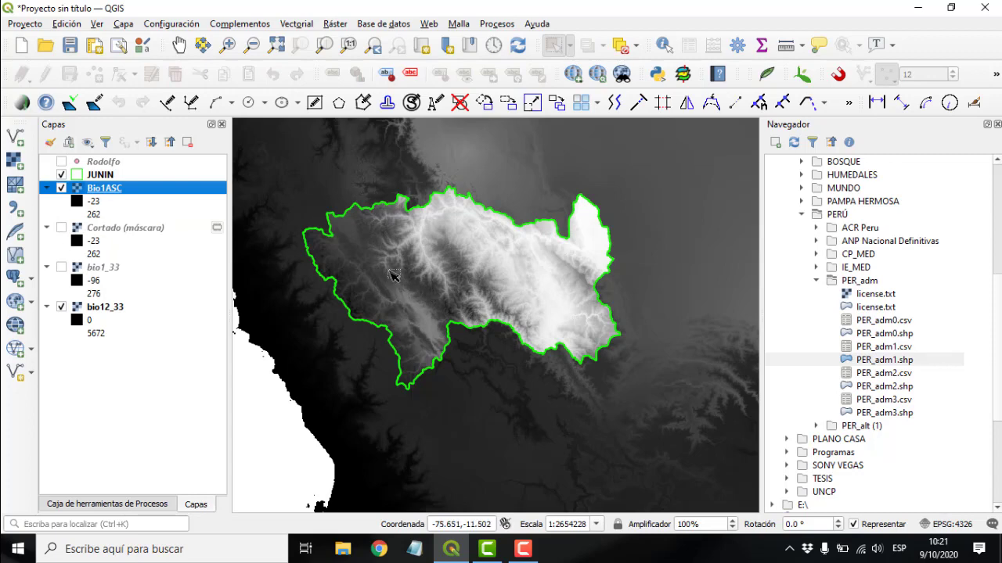
scroll(391, 274, "up", 1)
scroll(391, 274, "down", 1)
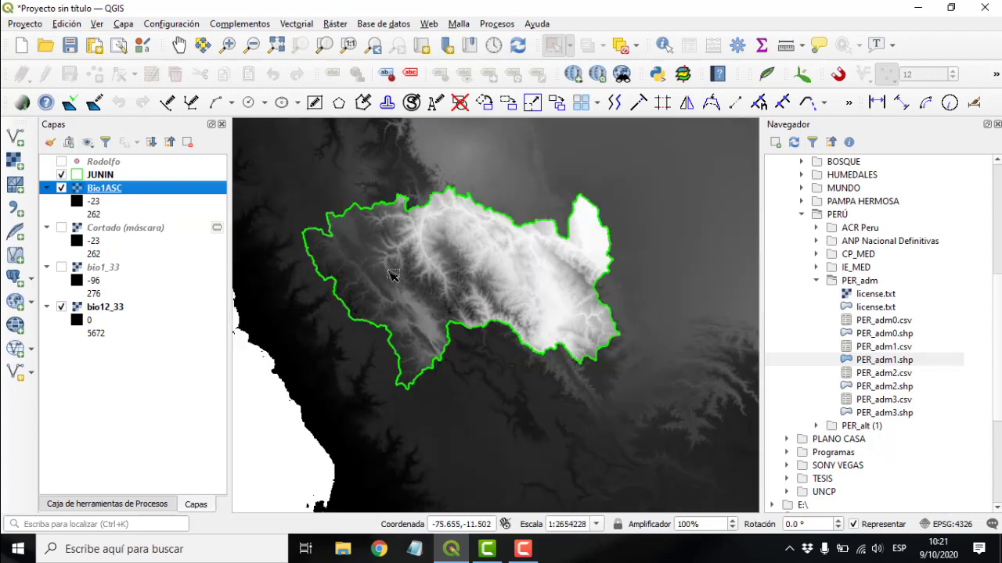
Step: Open the Bio1ASC layer properties and review the symbology and transparency settings
right_click(110, 193)
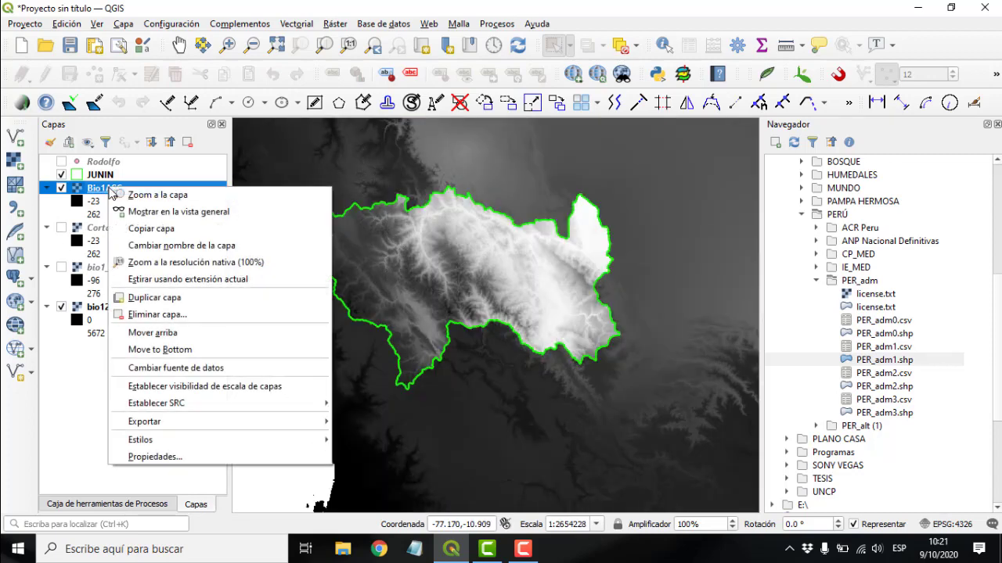
left_click(187, 460)
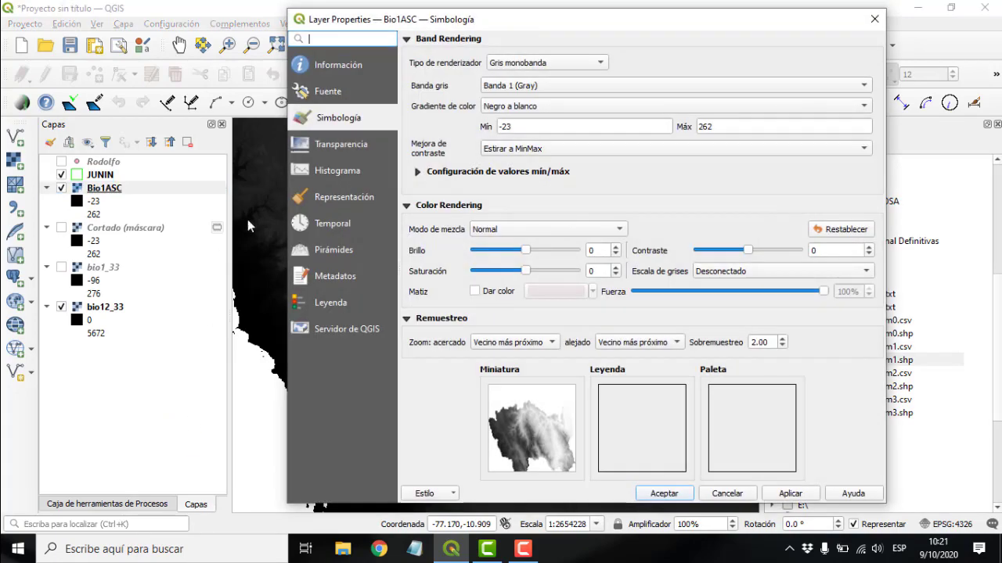
left_click(346, 98)
left_click(345, 125)
left_click(358, 145)
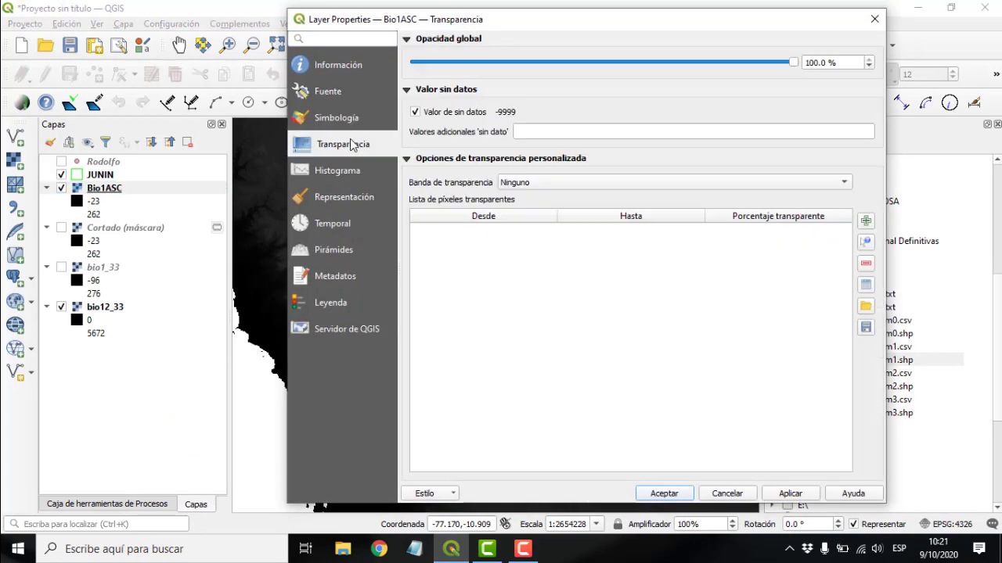
left_click(344, 115)
Step: Examine Bio1ASC's provider information for its width and height, GDAL driver metadata and CRS, and close the properties
left_click(344, 70)
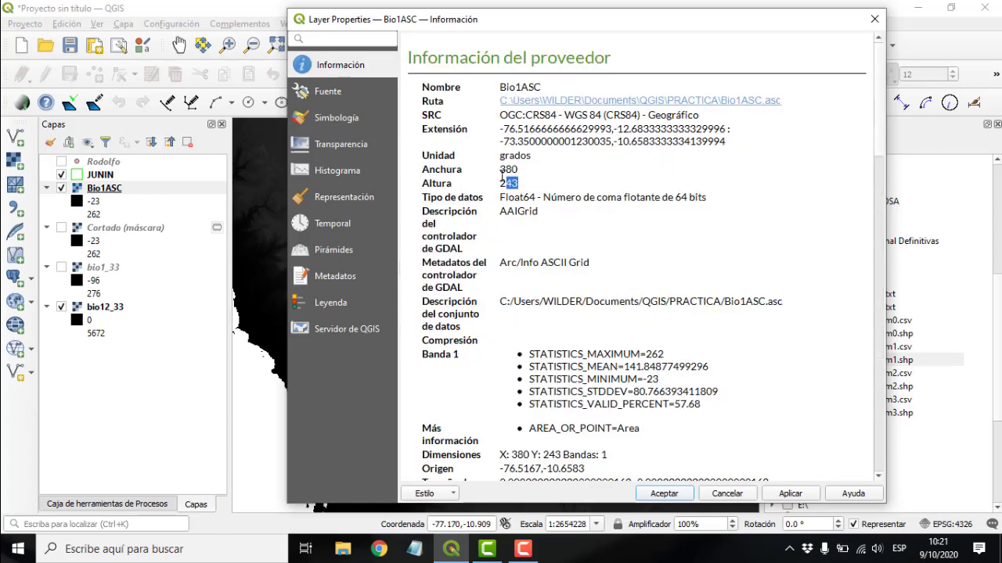
left_click_drag(527, 186, 414, 166)
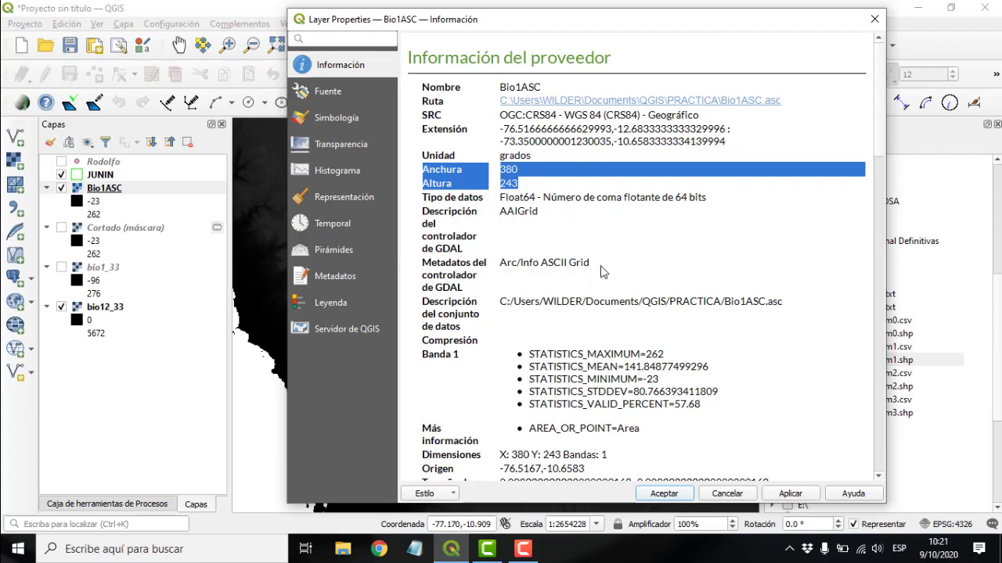
left_click_drag(602, 271, 424, 271)
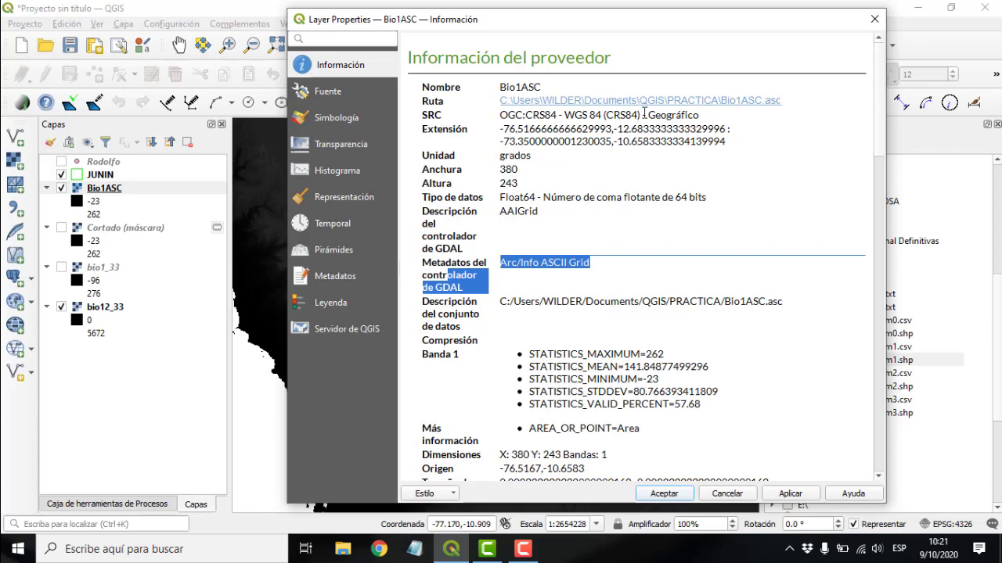
left_click_drag(644, 114, 396, 127)
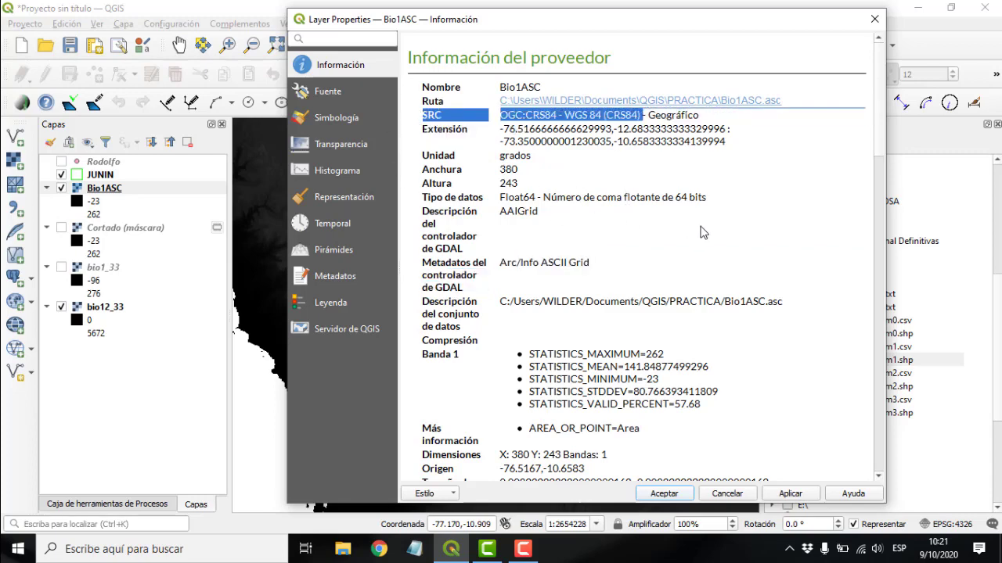
scroll(747, 263, "down", 3)
scroll(764, 283, "up", 3)
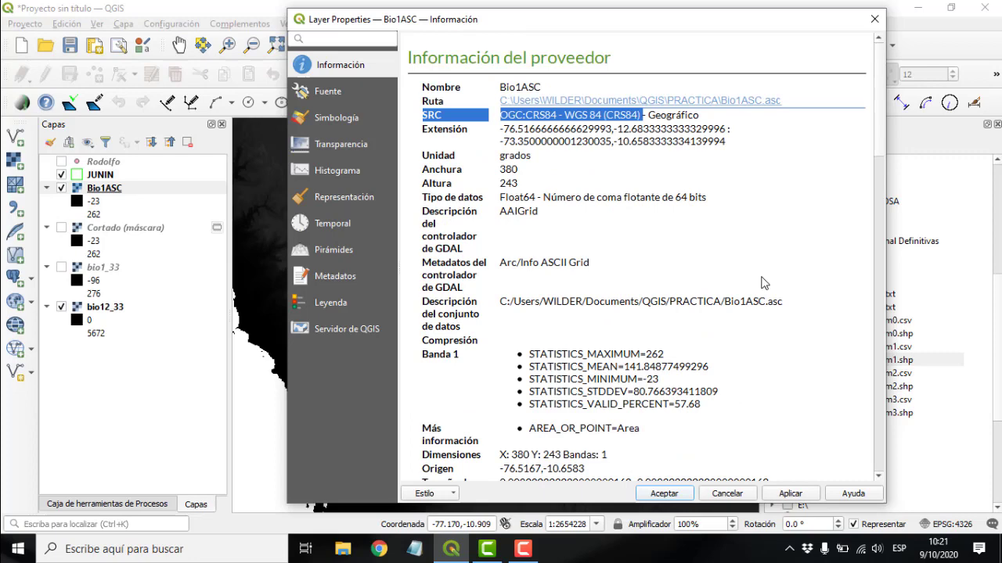
left_click(874, 19)
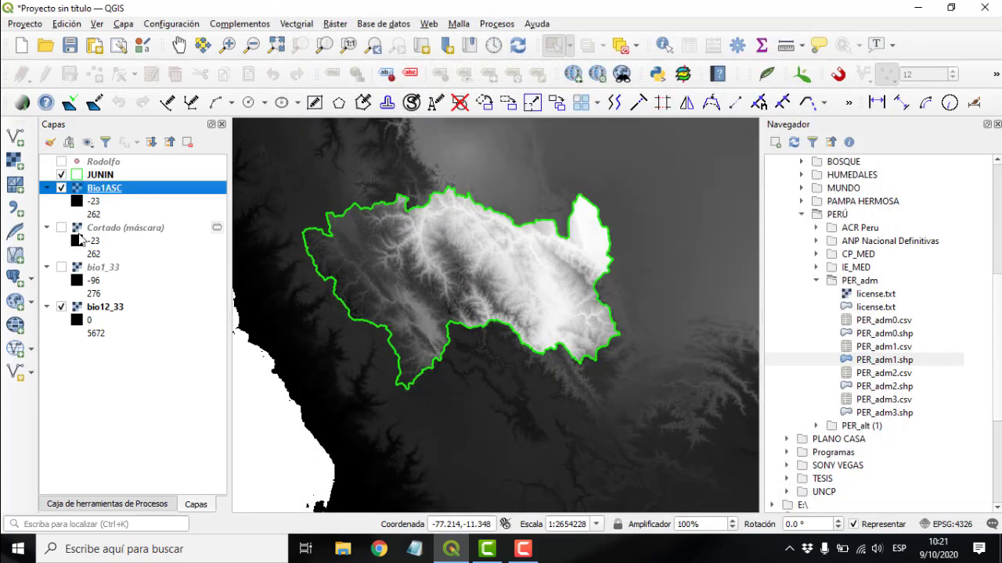
Step: Remove the Cortado (máscara) and bio1_33 layers from the project, keeping Bio1ASC
left_click(103, 270)
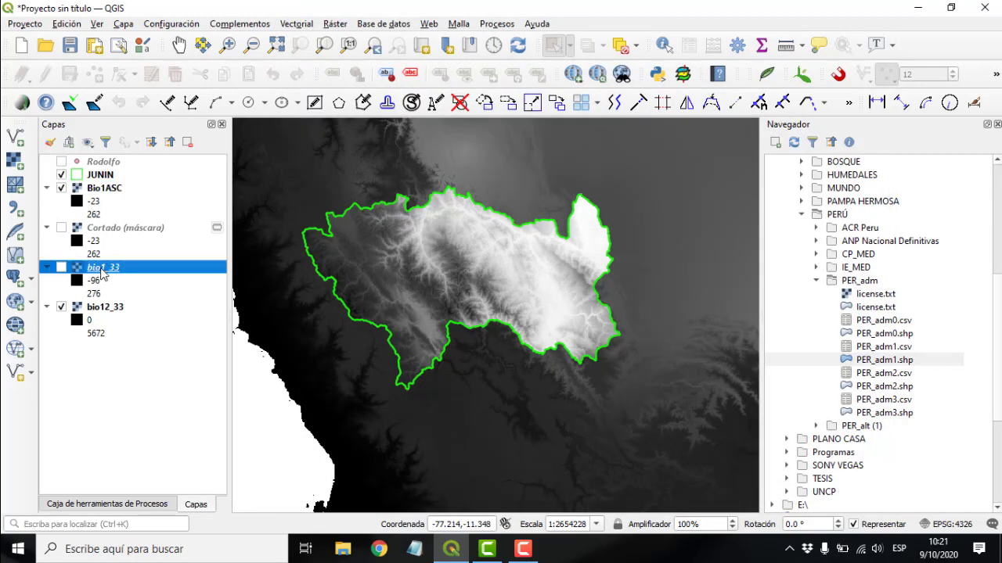
left_click(110, 227, "ctrl")
left_click(108, 192, "ctrl")
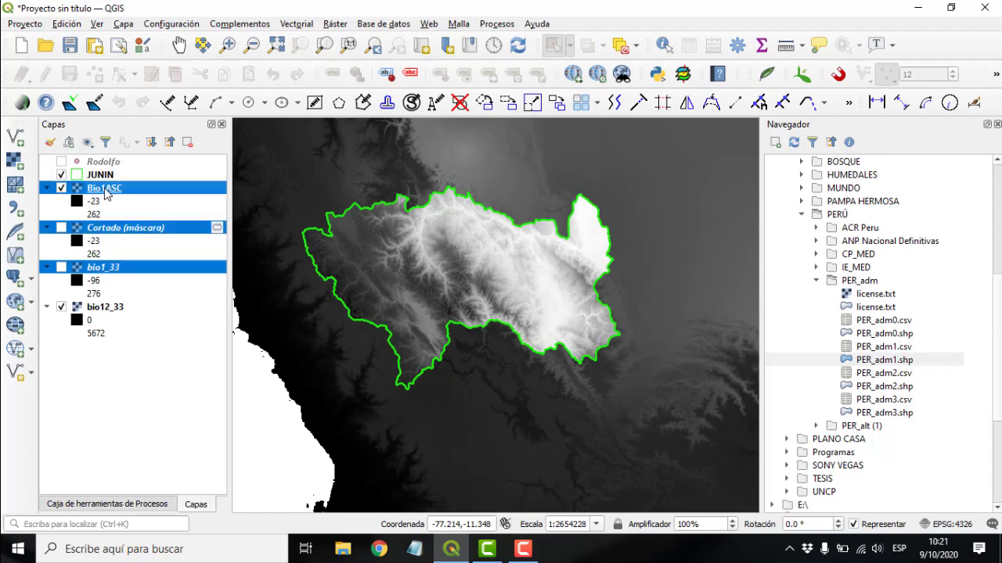
left_click(73, 190, "ctrl")
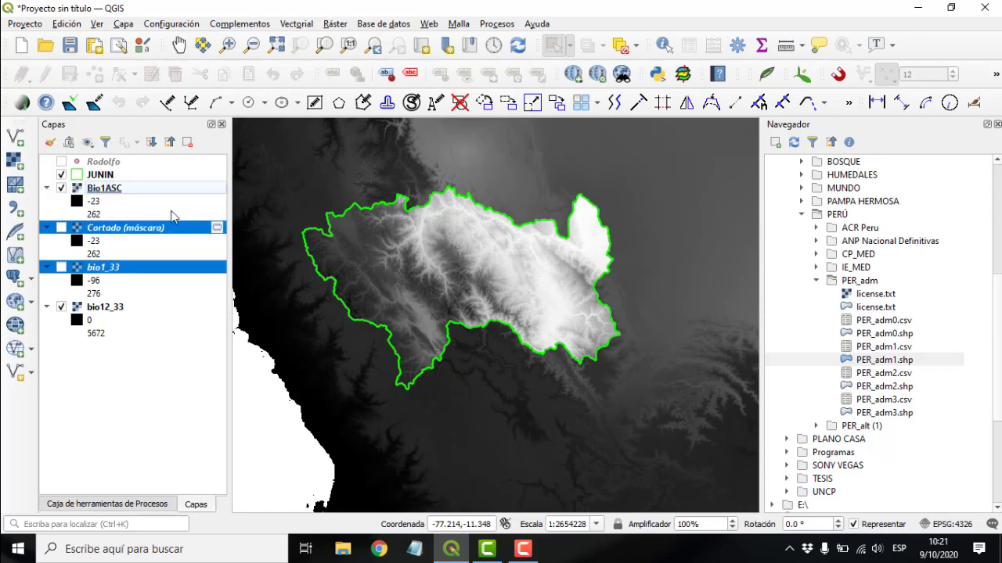
left_click(187, 142)
left_click(494, 289)
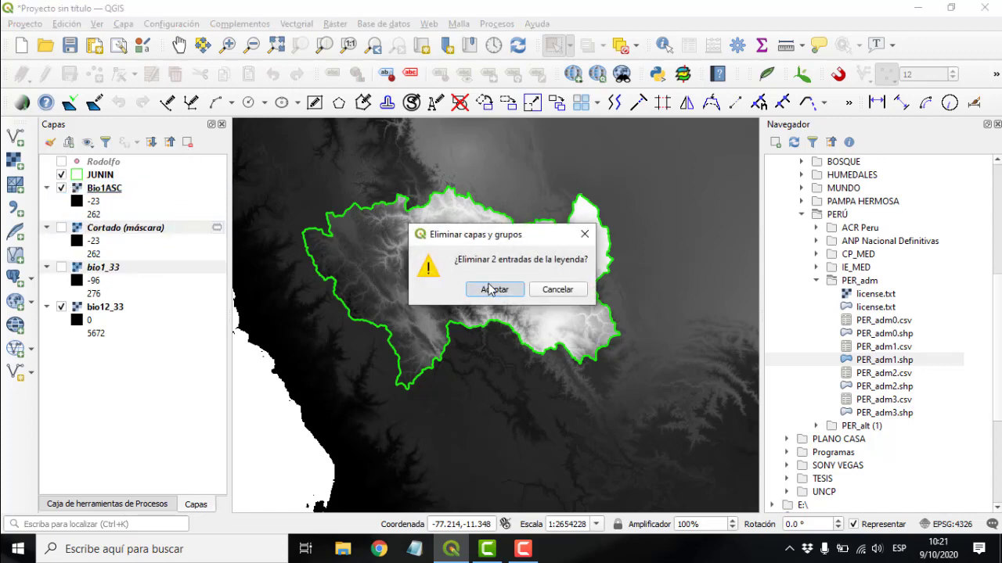
Step: Make bio12_33 the active layer and hide the Bio1ASC raster above it
left_click(116, 229)
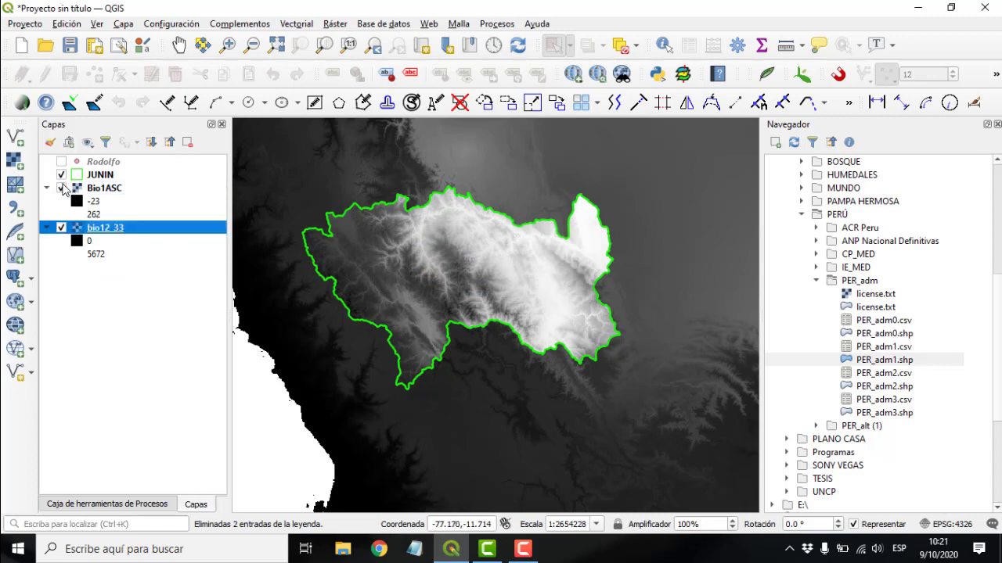
left_click(62, 188)
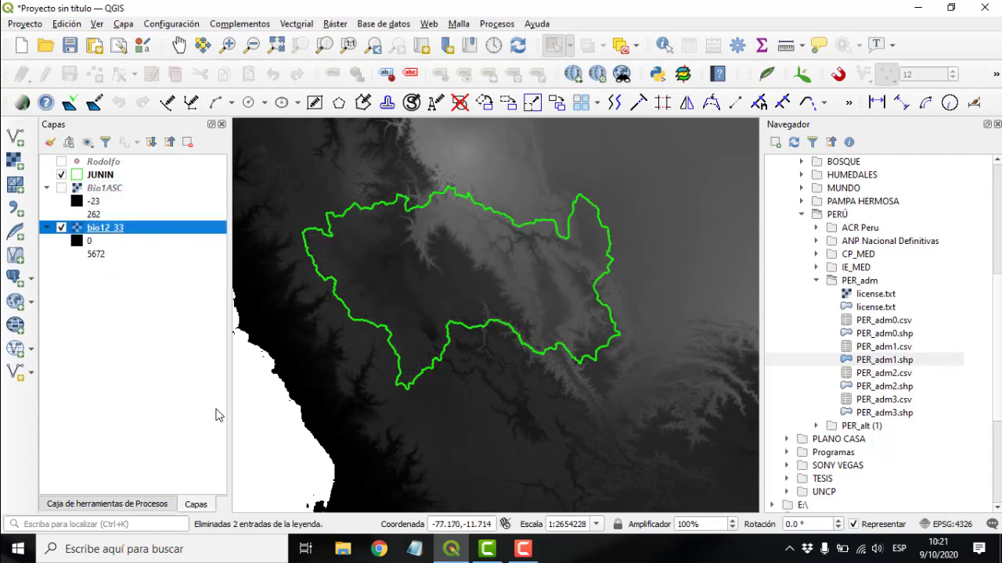
Step: Start clipping the bio12_33 raster by mask layer, using JUNIN as the mask
left_click(332, 25)
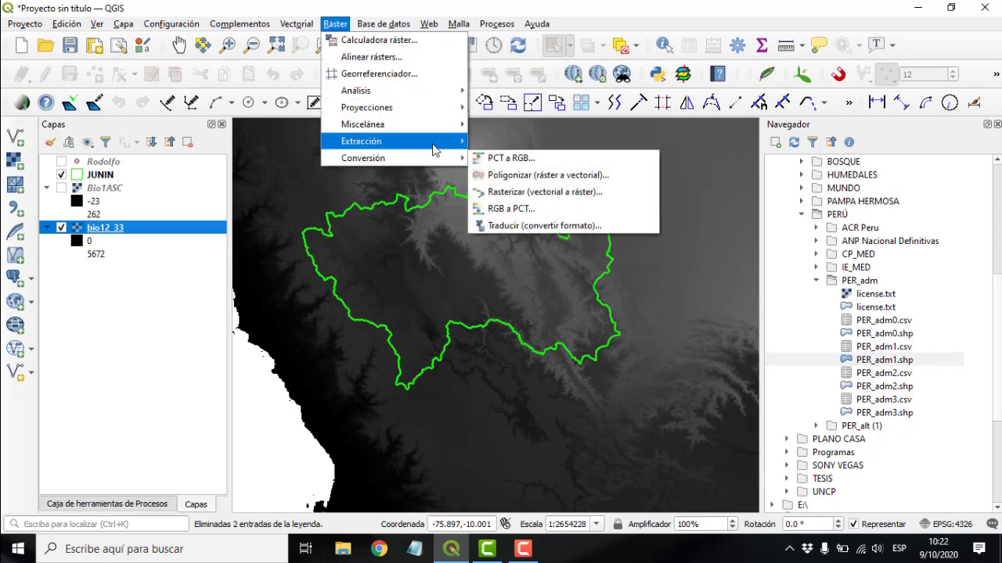
mouse_move(434, 142)
left_click(529, 159)
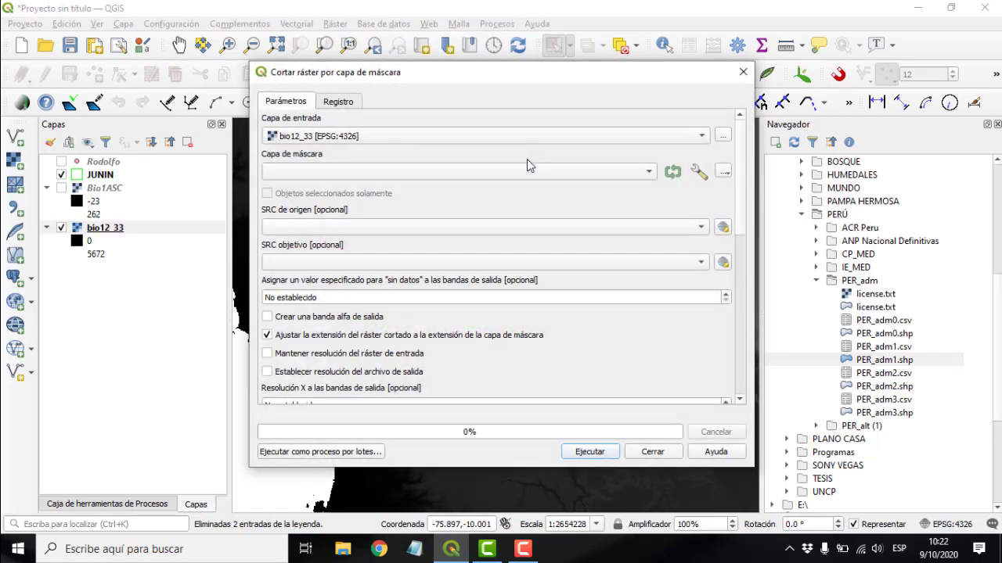
left_click(568, 179)
left_click(568, 180)
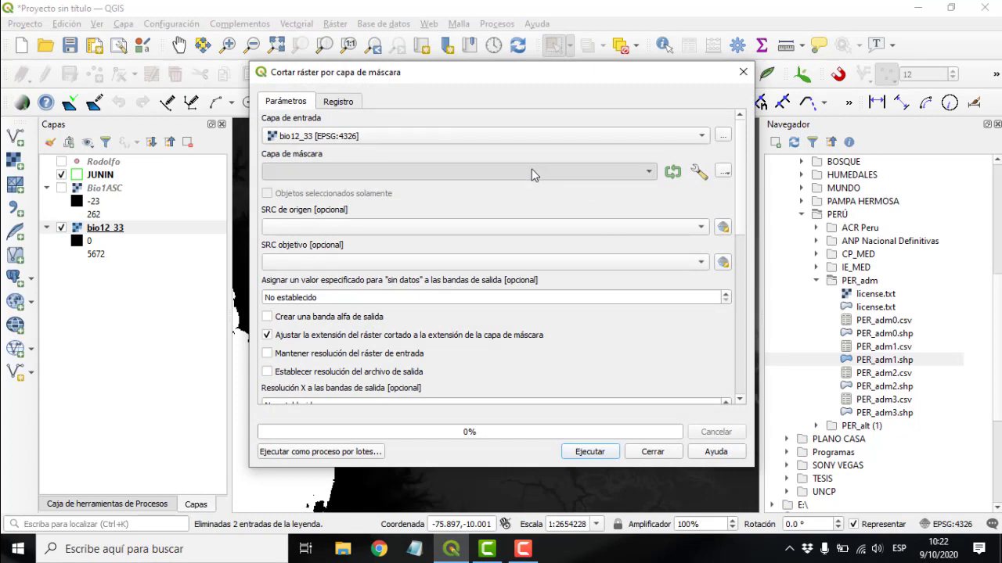
Step: Set the clip's source and target CRS to the project's EPSG:4326 - WGS 84 and its output to a temporary file
left_click(701, 228)
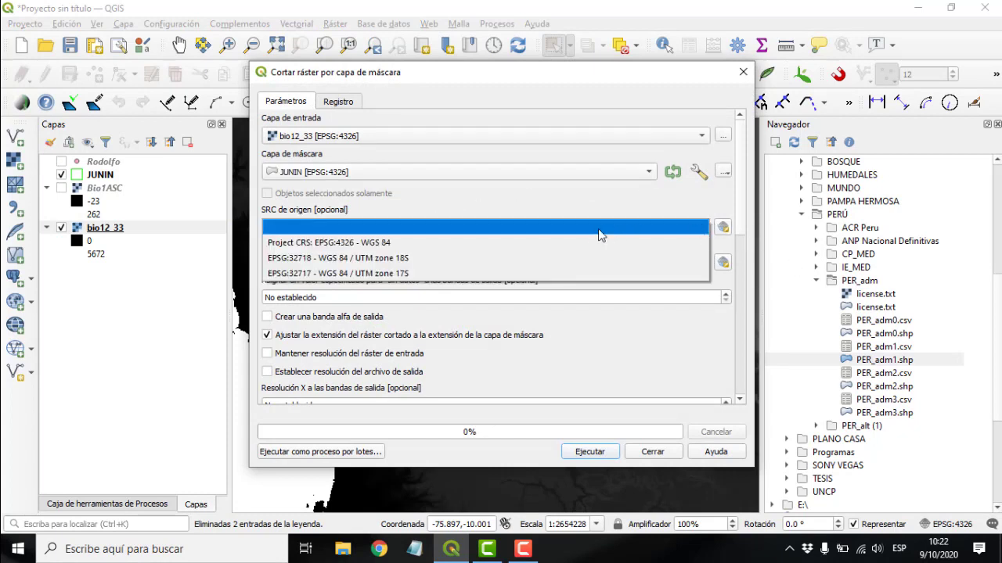
left_click(588, 232)
left_click(699, 262)
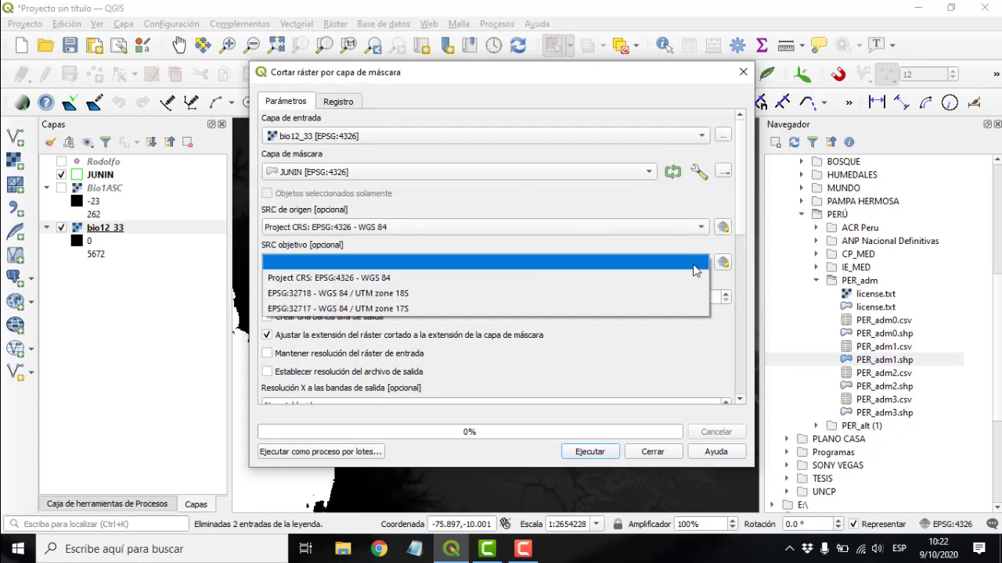
left_click(654, 277)
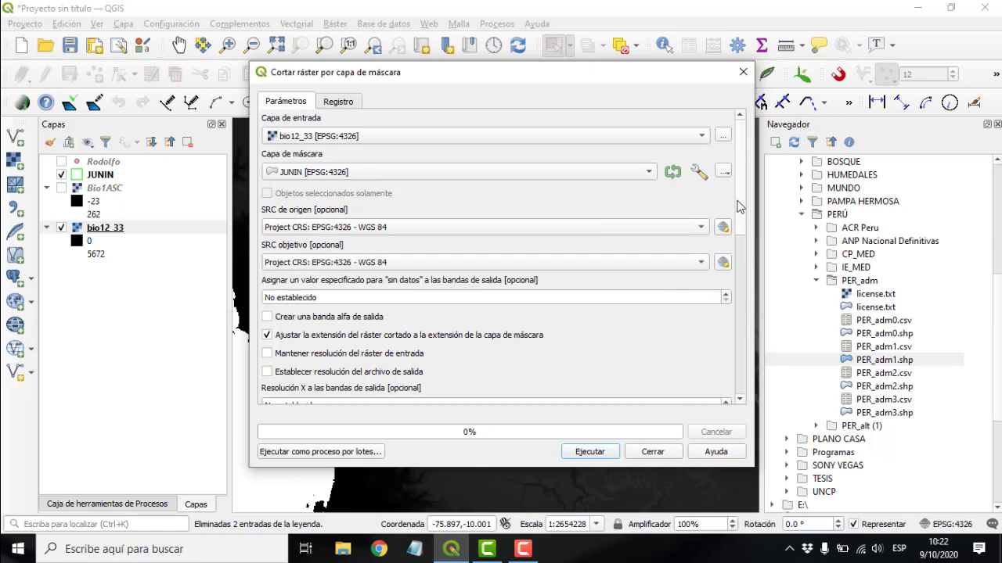
scroll(739, 235, "down", 10)
left_click(723, 306)
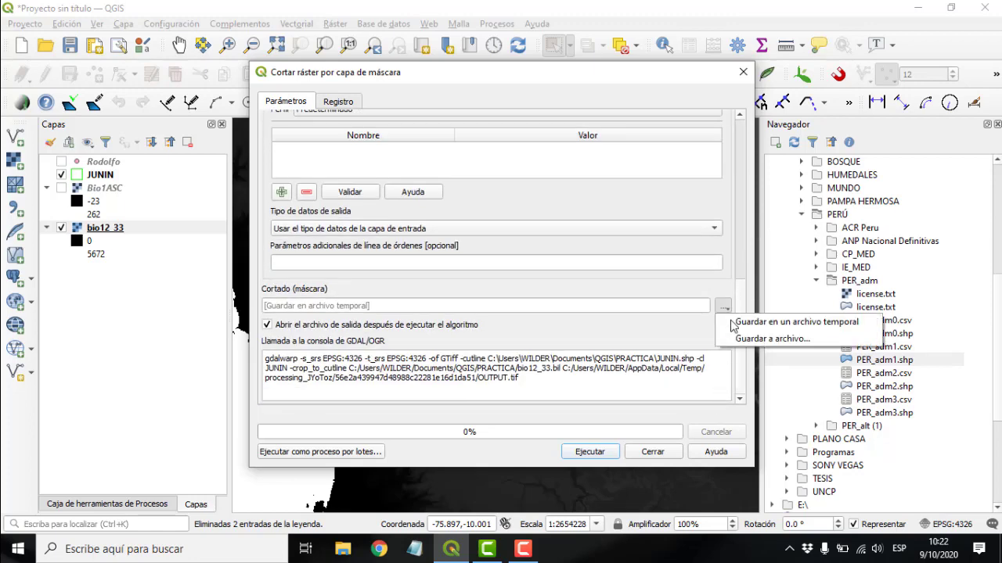
left_click(743, 324)
left_click(723, 306)
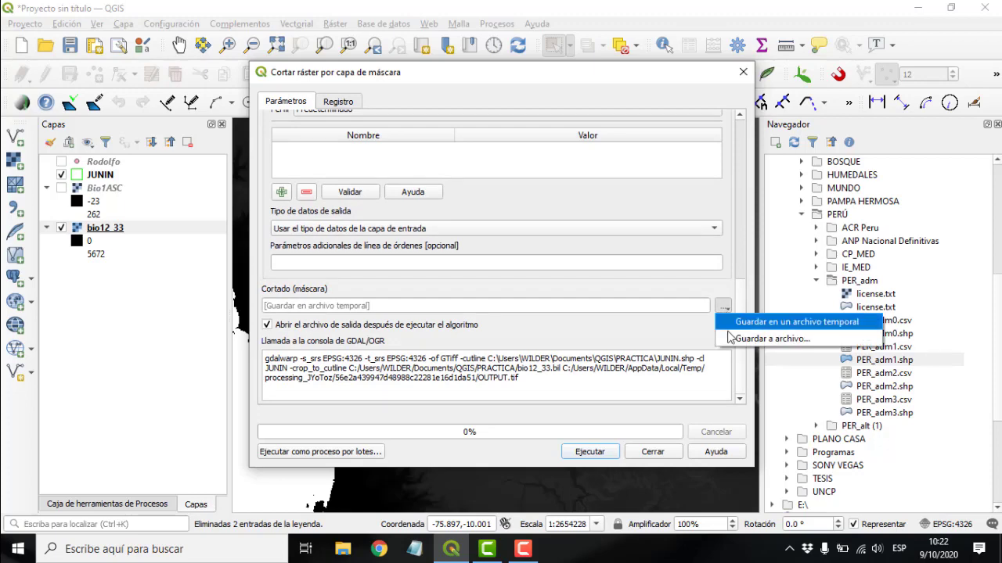
left_click(751, 335)
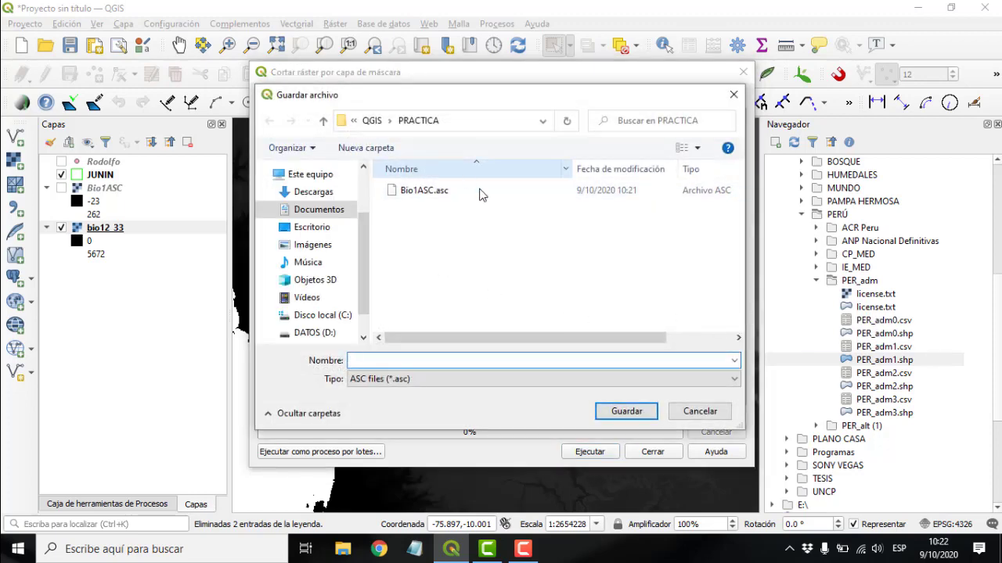
left_click(414, 199)
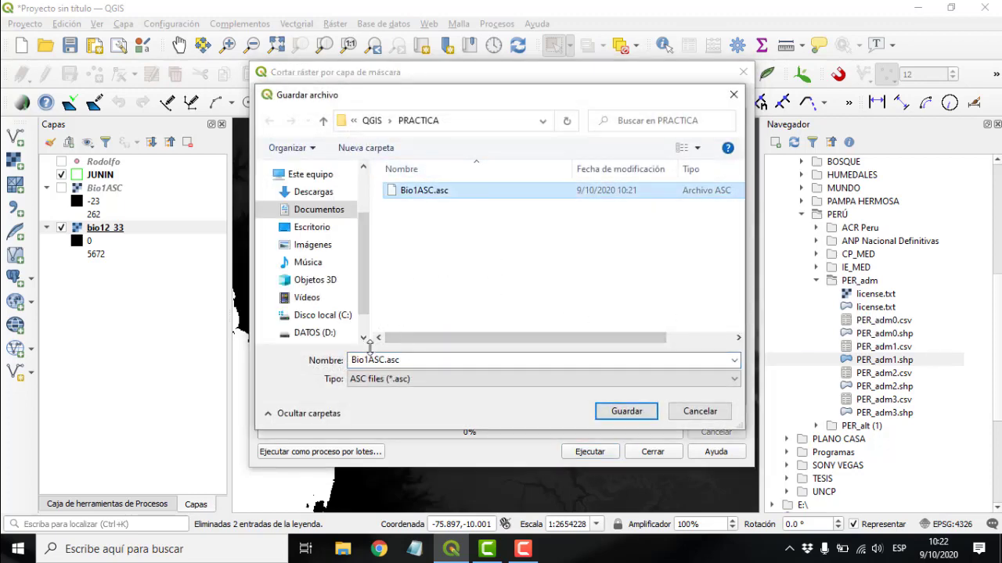
left_click(368, 360)
double_click(370, 361)
left_click(370, 361)
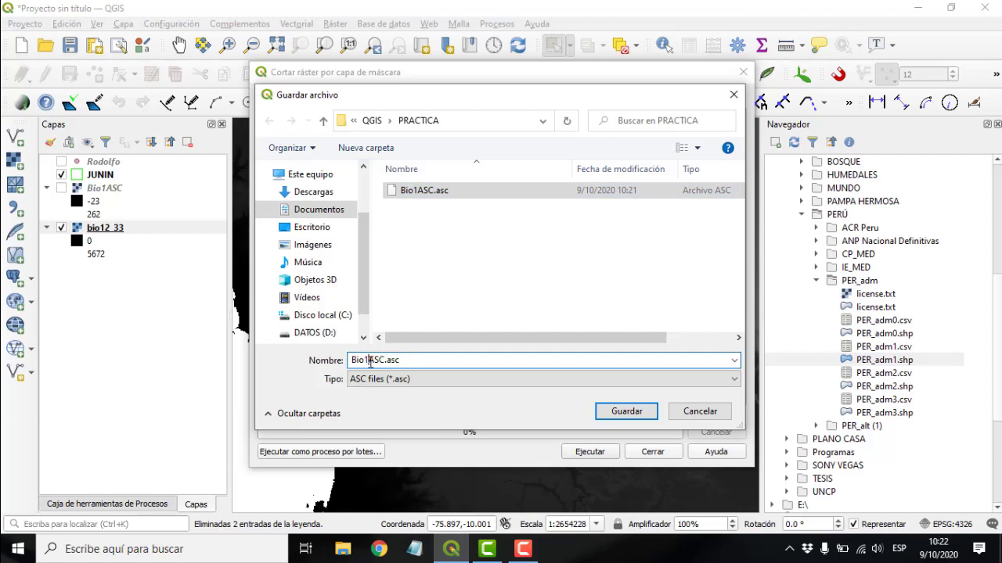
type("2A")
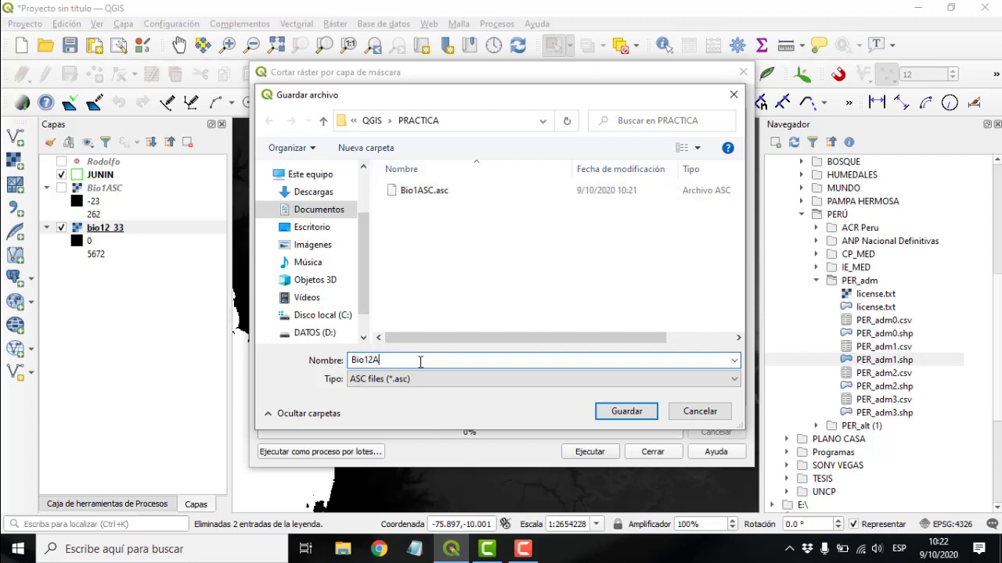
key("BackSpace")
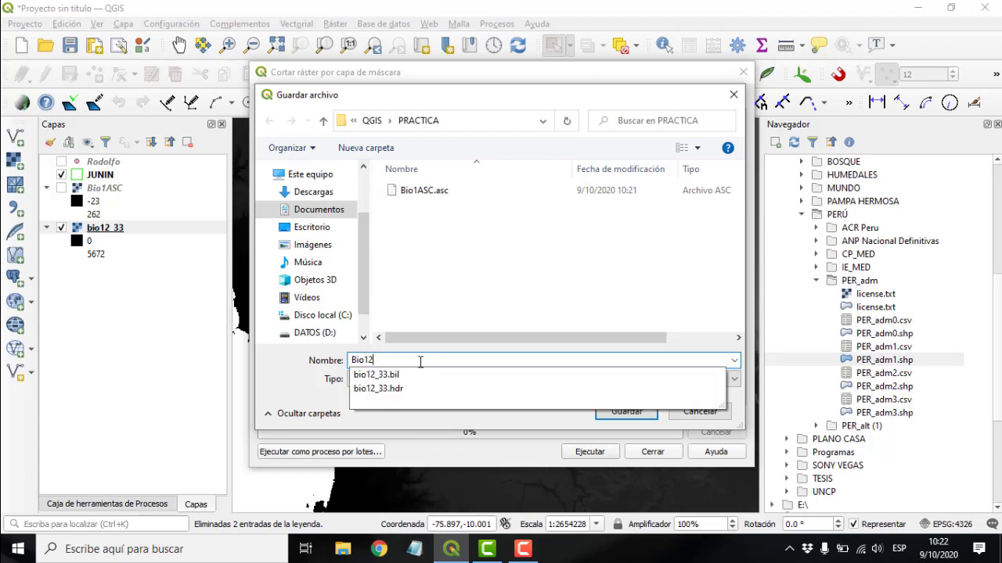
left_click(284, 389)
left_click(700, 411)
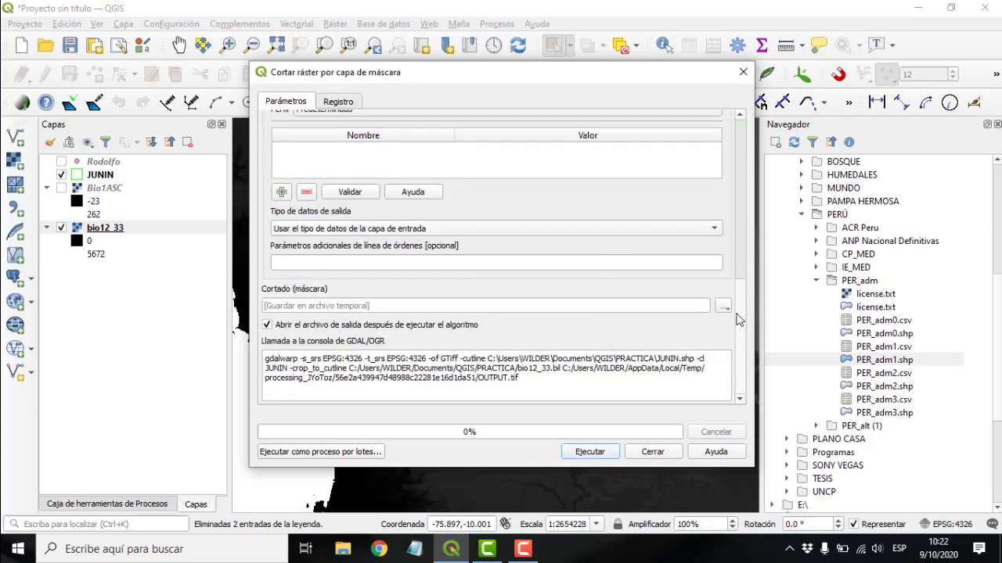
Step: Run the mask clip of bio12_33, close the tool and hide the original bio12_33 raster
left_click(589, 452)
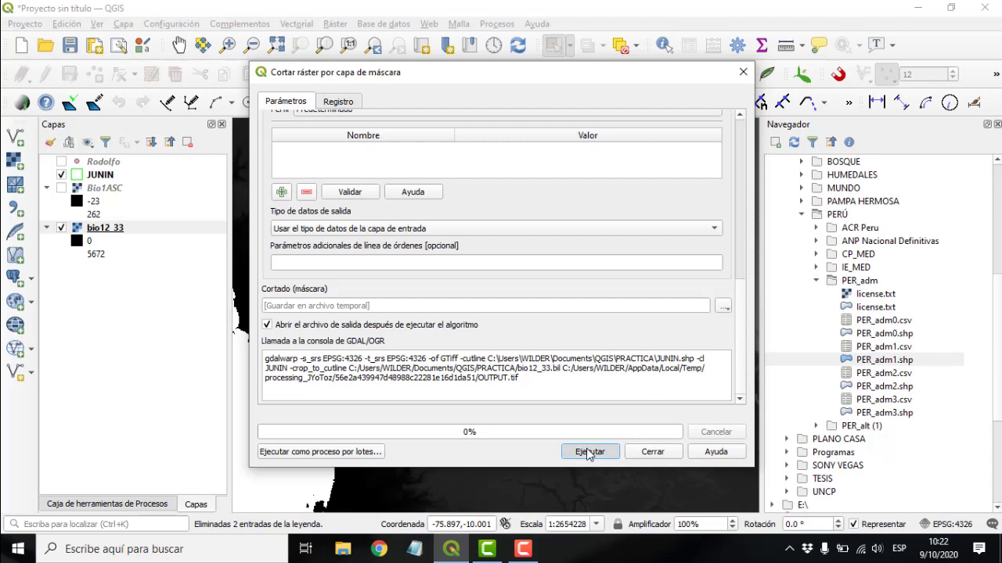
left_click(648, 454)
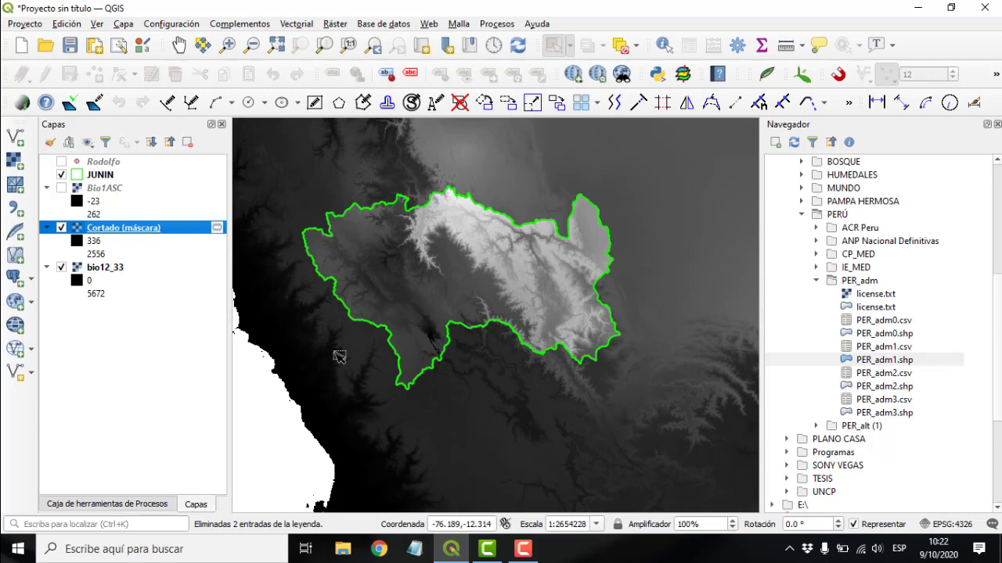
left_click(62, 267)
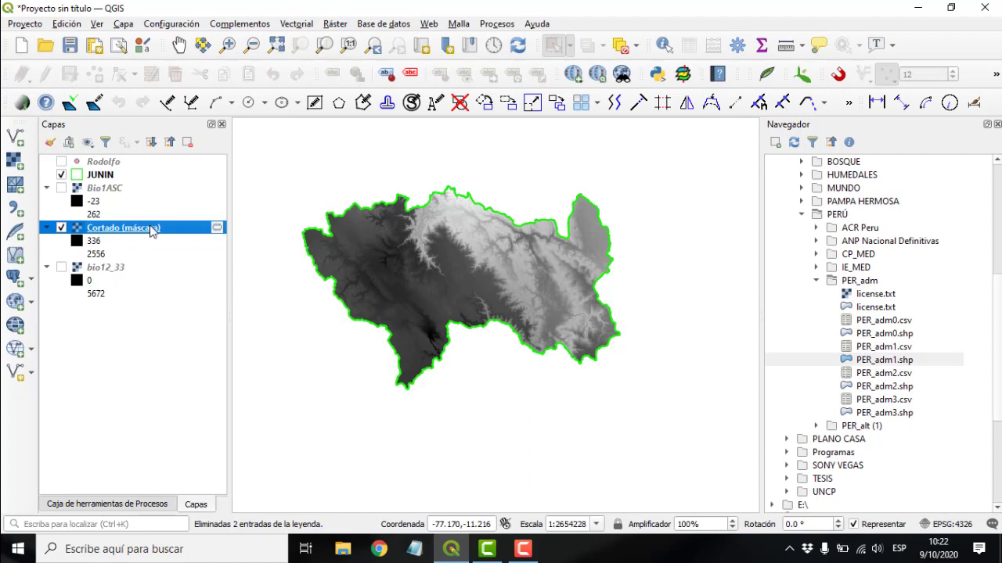
Step: Start a format translation of the Cortado (máscara) raster with the project CRS EPSG:4326 - WGS 84 assigned to the output
left_click(337, 23)
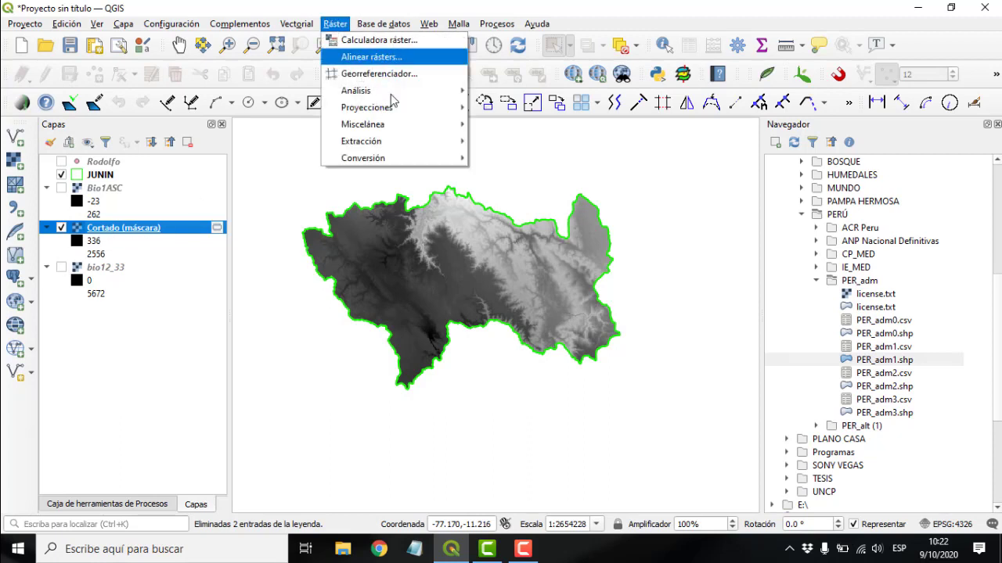
mouse_move(432, 153)
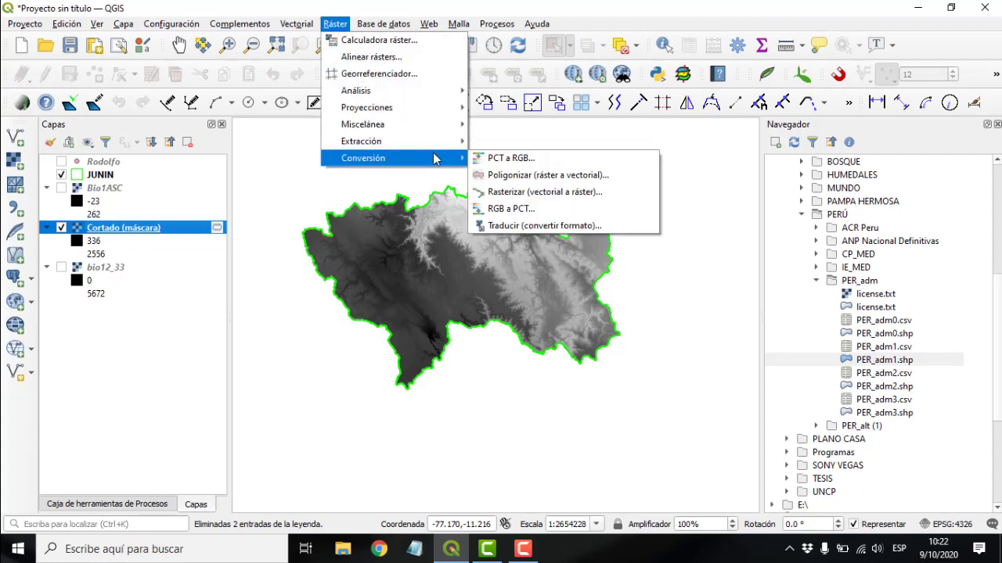
left_click(533, 226)
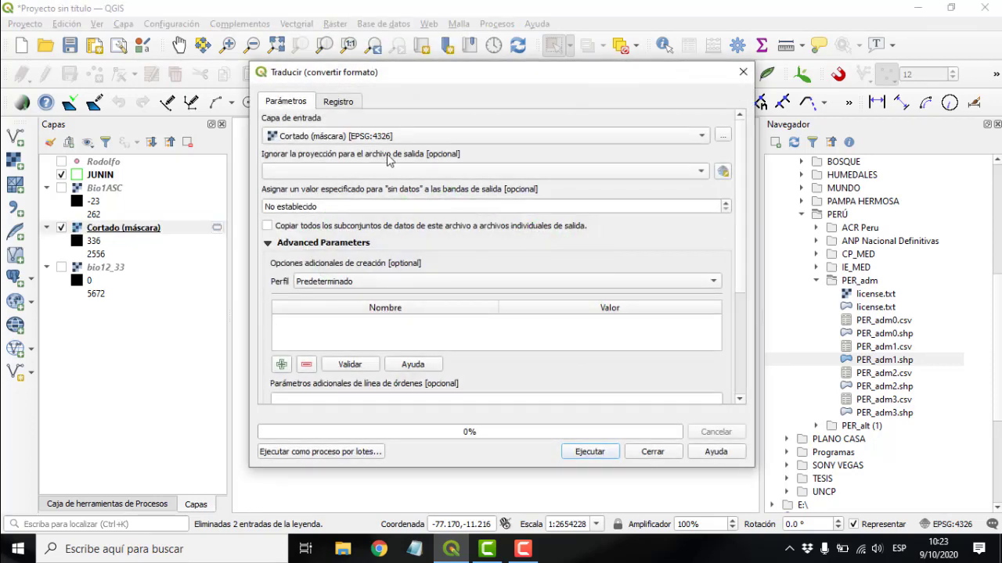
left_click(378, 171)
left_click(377, 187)
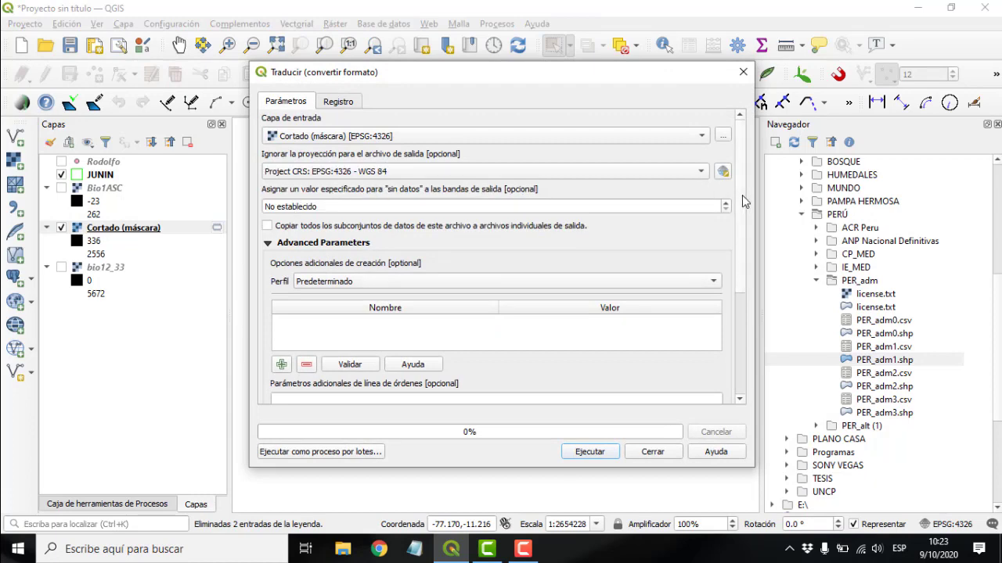
Step: Set the converted output to an ASC file named Bio12ASC in the PRACTICA folder, run the conversion and close the tool
left_click_drag(744, 202, 735, 325)
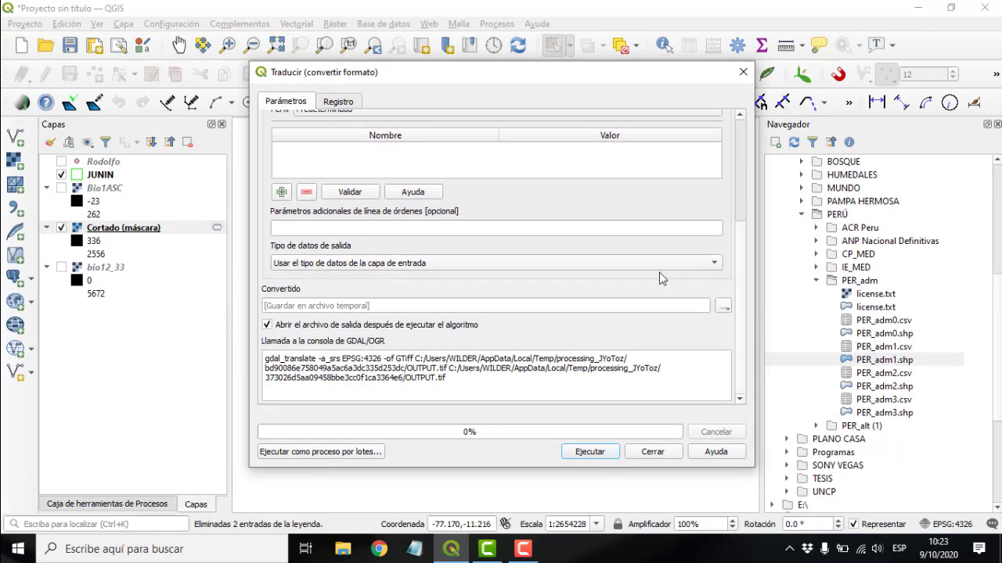
left_click(723, 307)
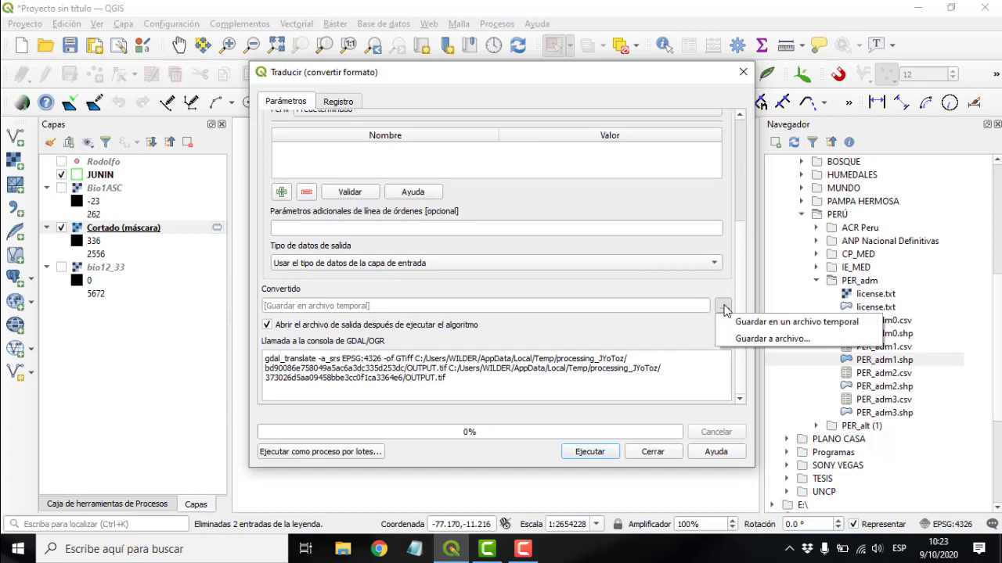
left_click(772, 340)
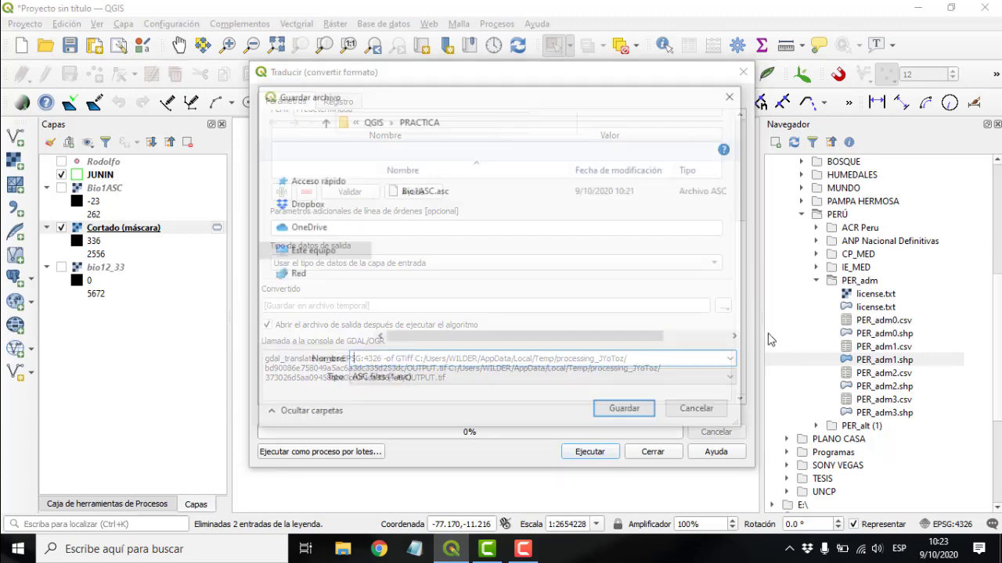
left_click(426, 191)
left_click(403, 362)
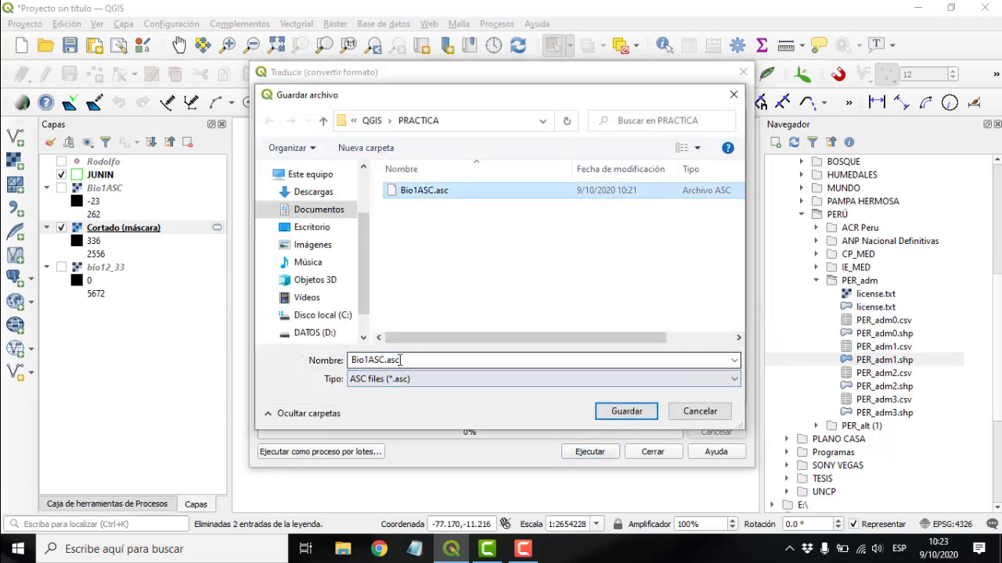
left_click(403, 361)
key("BackSpace")
key("BackSpace")
key("BackSpace")
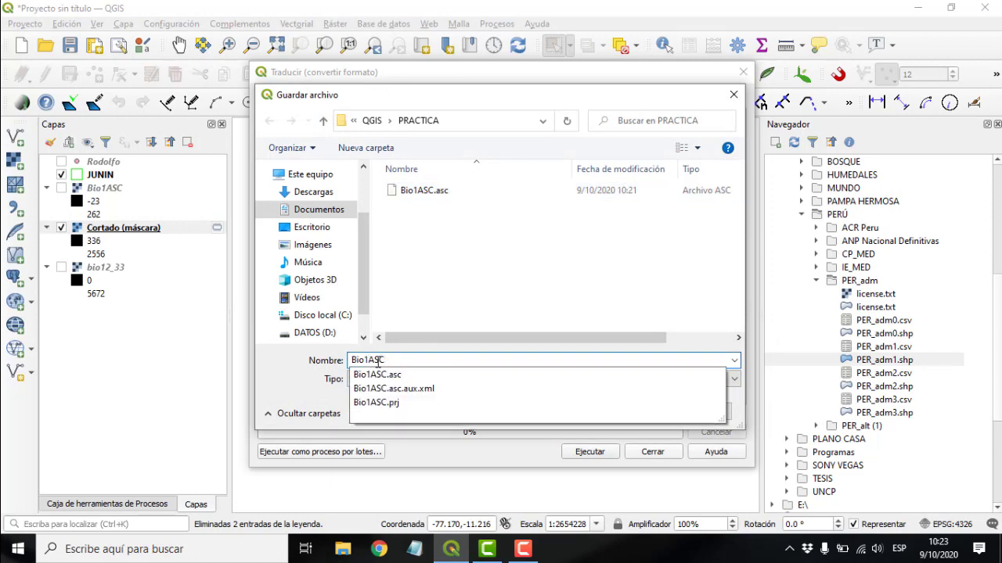
type("2")
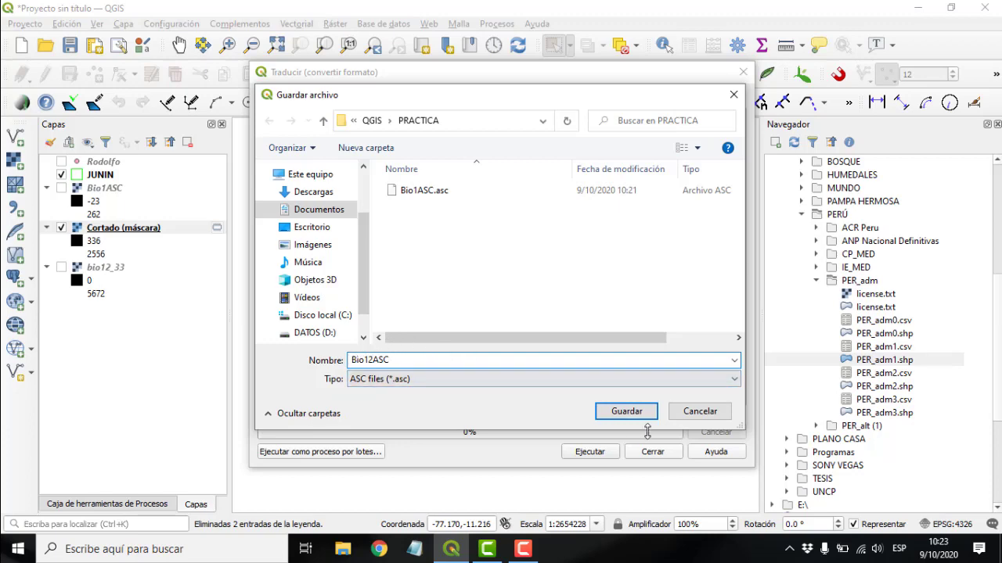
left_click(623, 411)
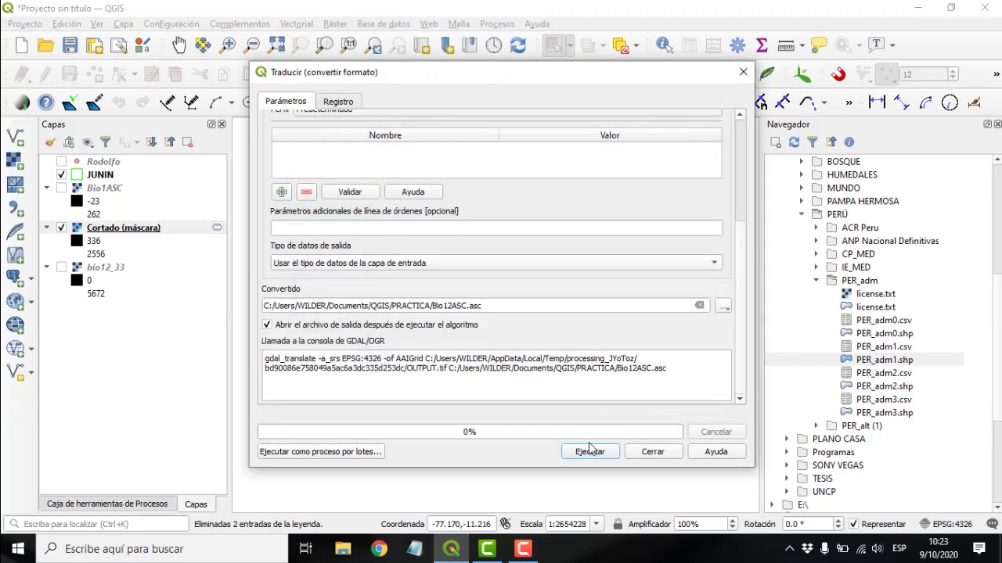
left_click(590, 449)
left_click(654, 457)
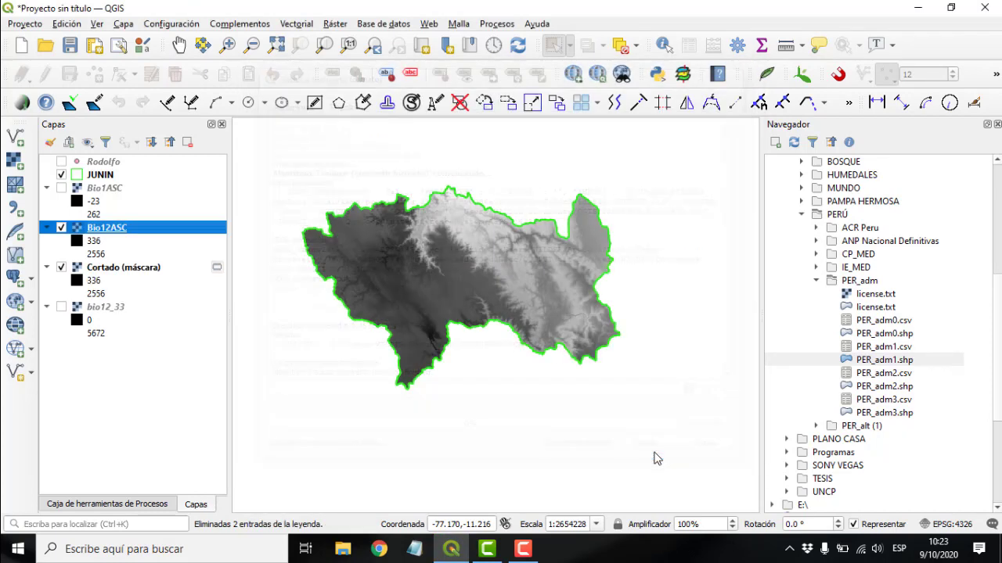
Step: Remove the bio12_33 and Cortado (máscara) layers from the project, keeping Bio12ASC
left_click(103, 310)
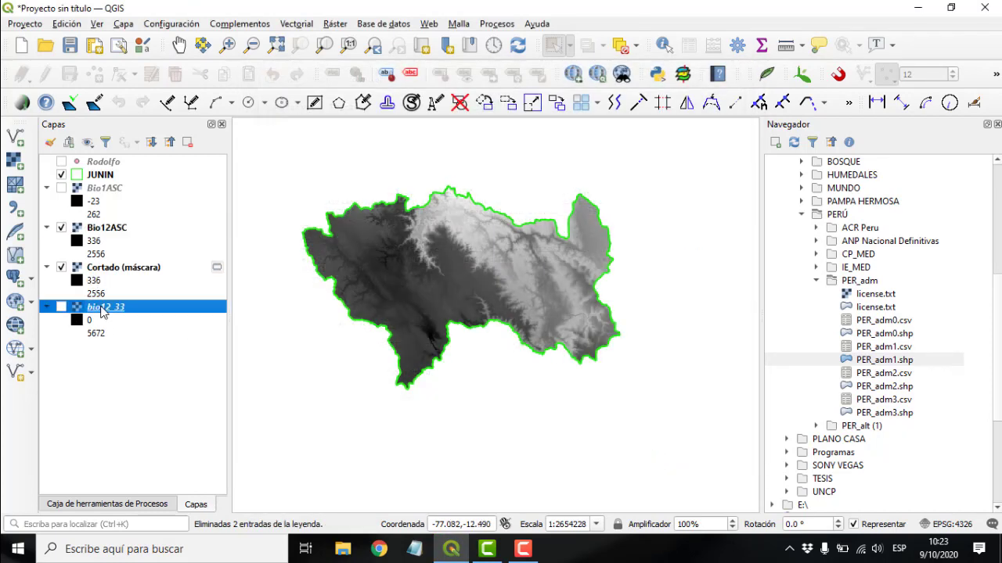
left_click(116, 270, "ctrl")
left_click(187, 142)
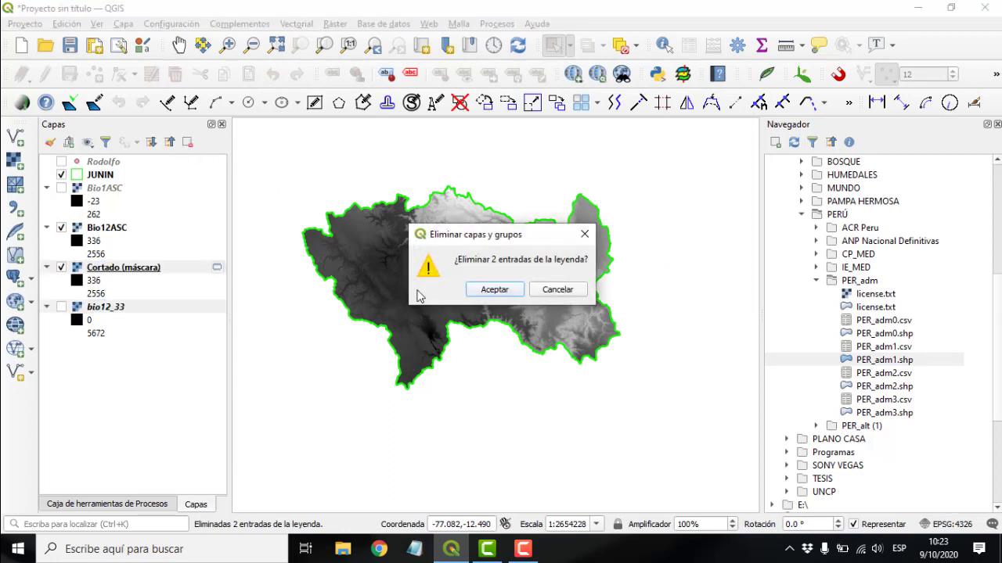
left_click(486, 289)
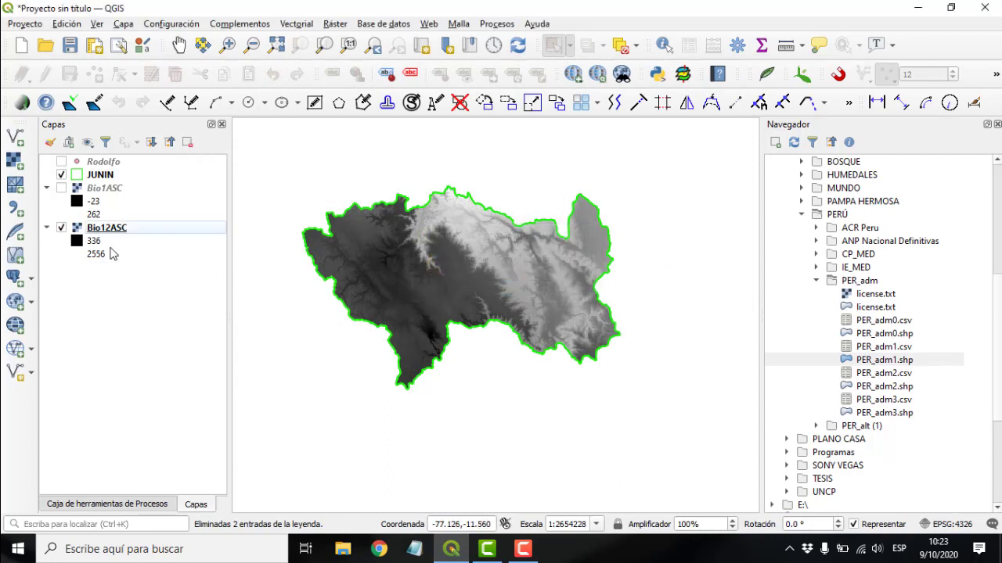
Step: Compare the Bio1ASC and Bio12ASC rasters by switching Bio1ASC and the JUNIN boundary off and on, leaving both shown
left_click(62, 188)
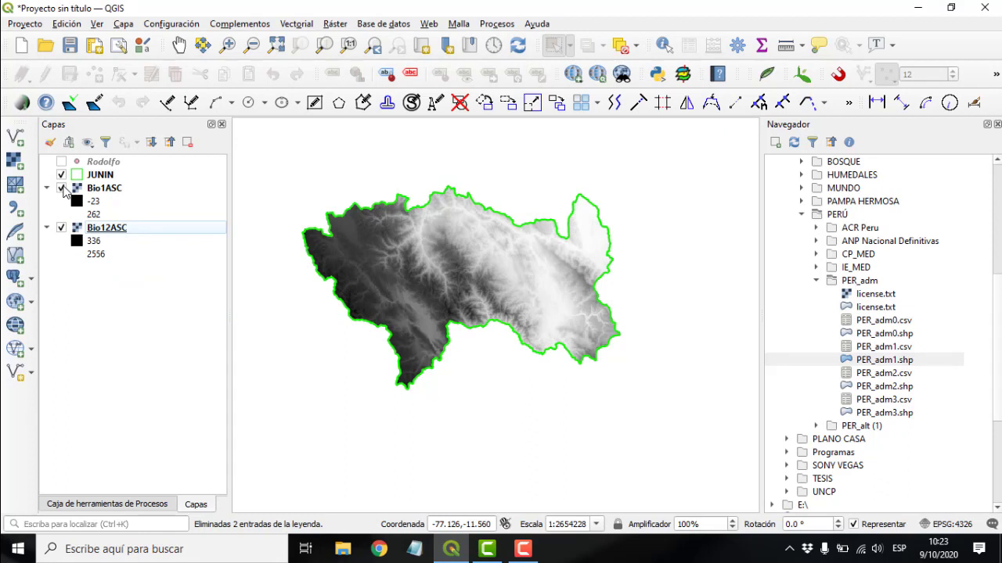
left_click(62, 188)
left_click(61, 188)
left_click(62, 188)
left_click(62, 174)
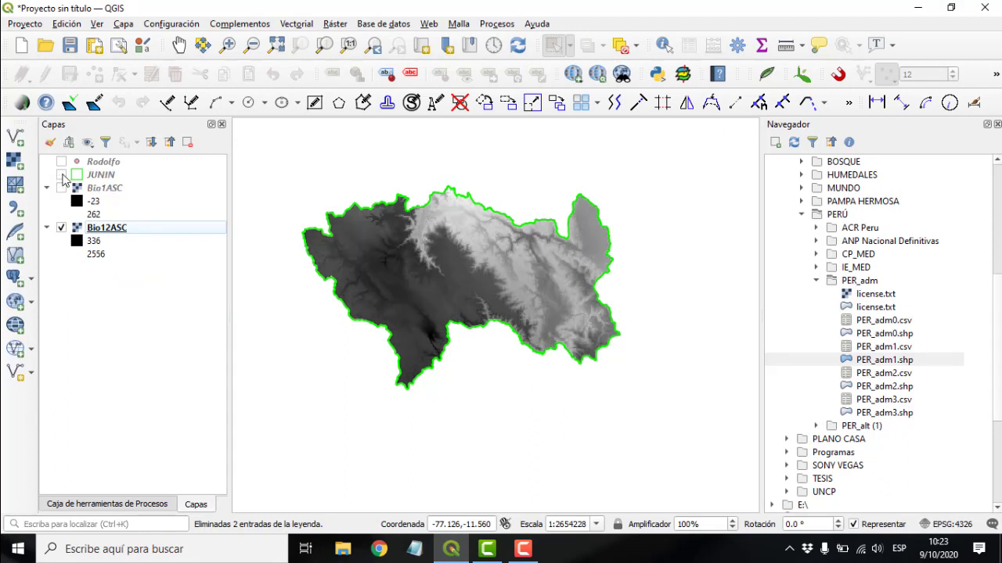
left_click(62, 174)
left_click(62, 187)
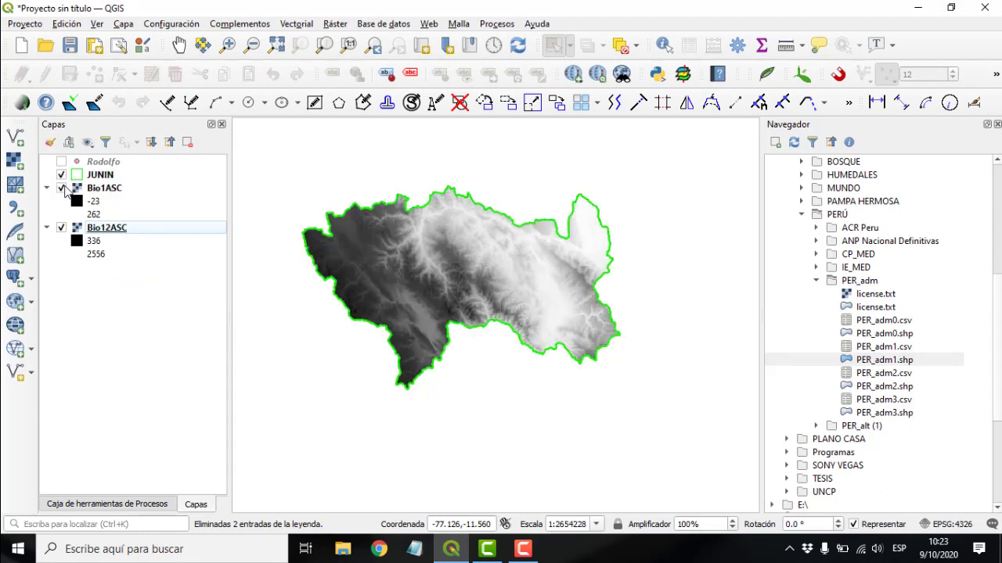
Step: Leave the QGIS project and launch the Maxent species distribution modeling program from the desktop
left_click(85, 189)
left_click(61, 162)
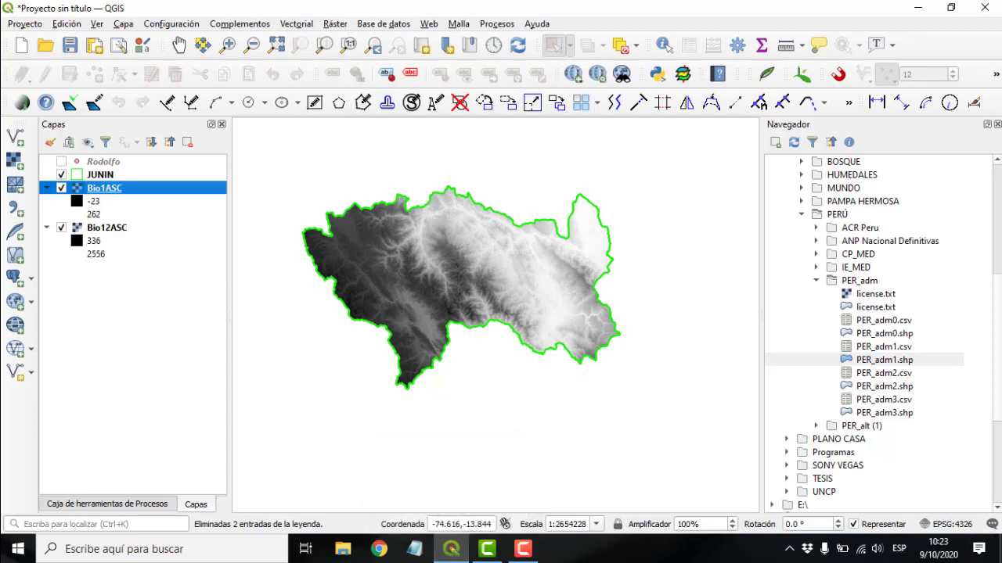
key("super+d")
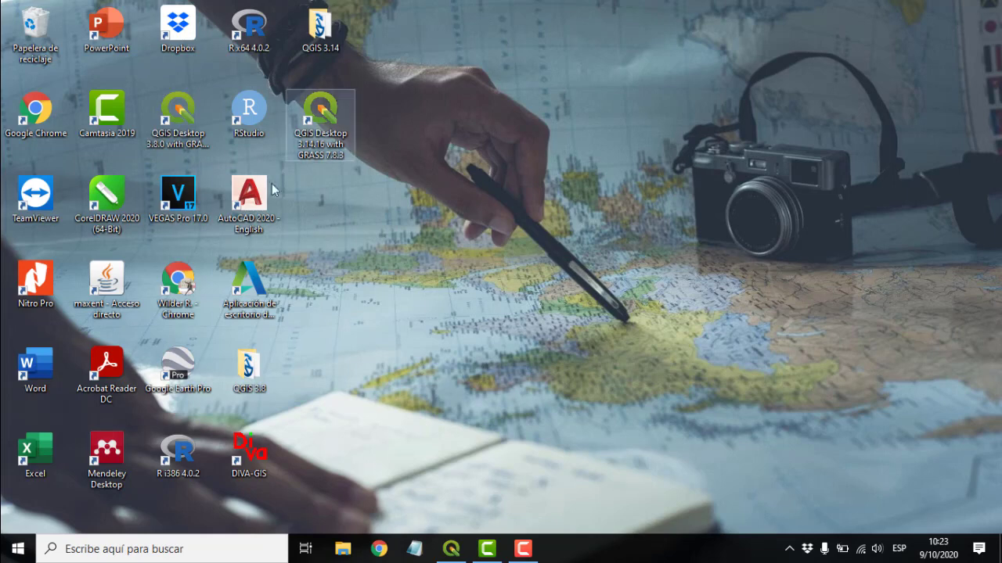
double_click(113, 283)
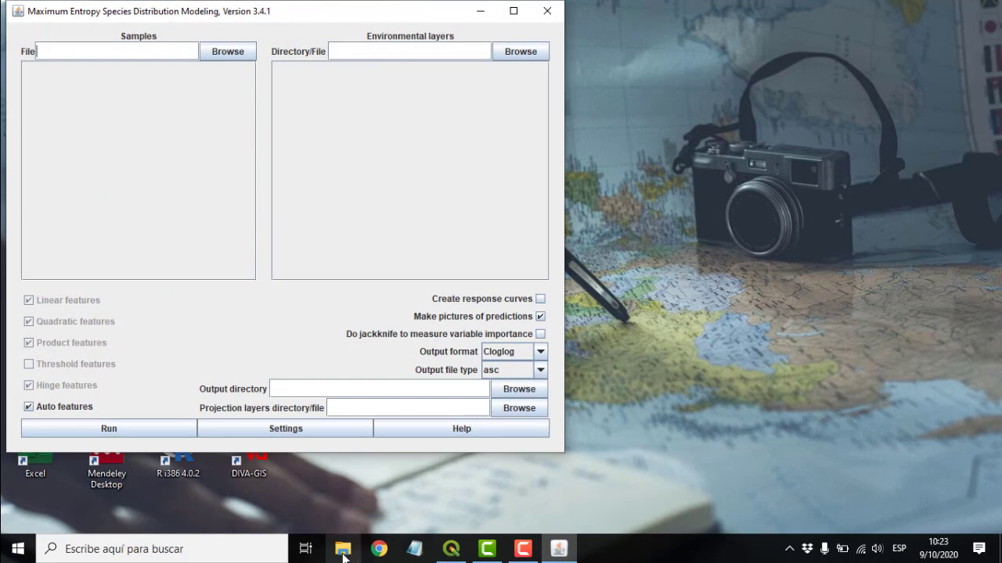
Step: Switch to File Explorer and open the Rodolfo CSV file from the PRACTICA folder inside Documents > QGIS
left_click(345, 552)
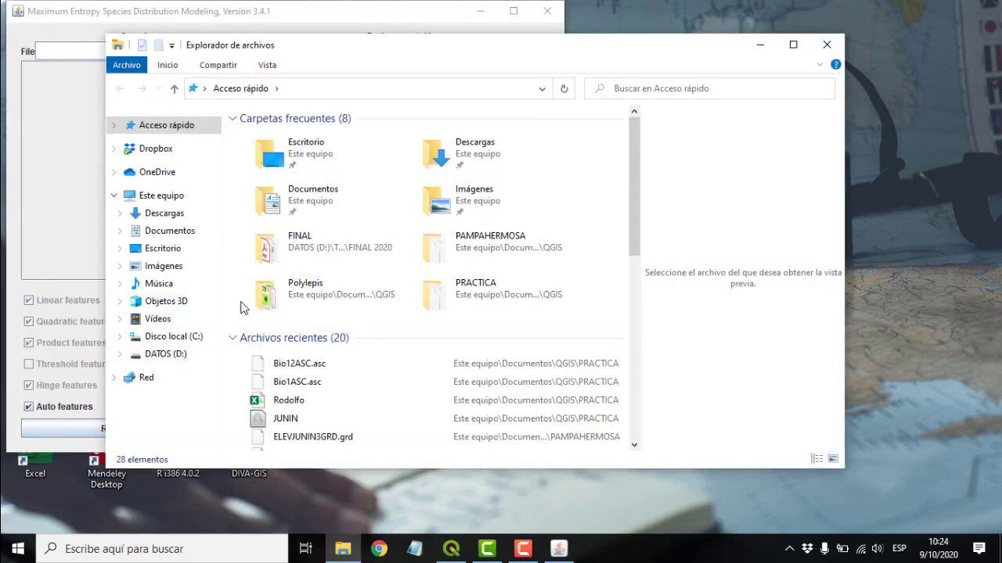
left_click(177, 233)
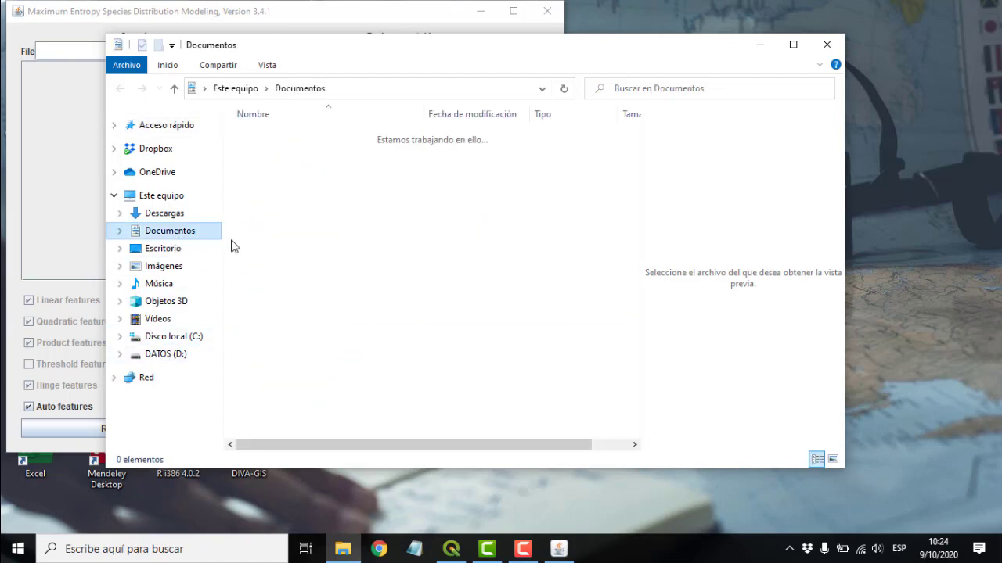
double_click(278, 307)
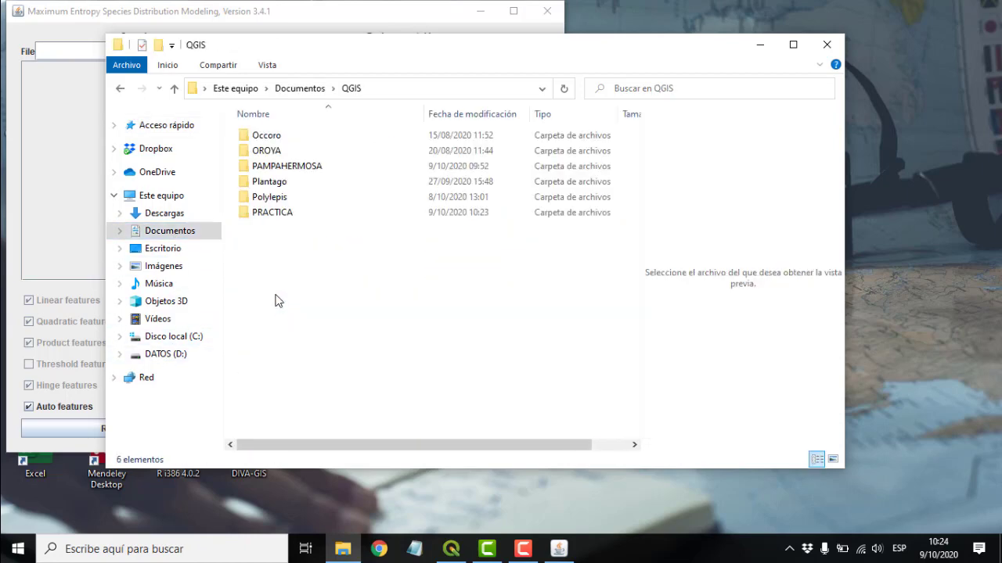
double_click(291, 213)
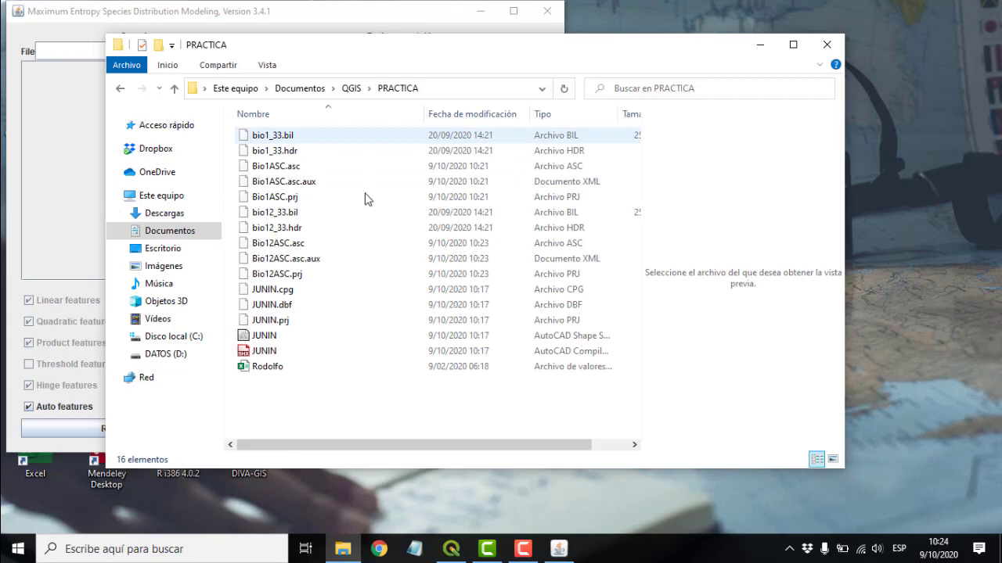
left_click(294, 367)
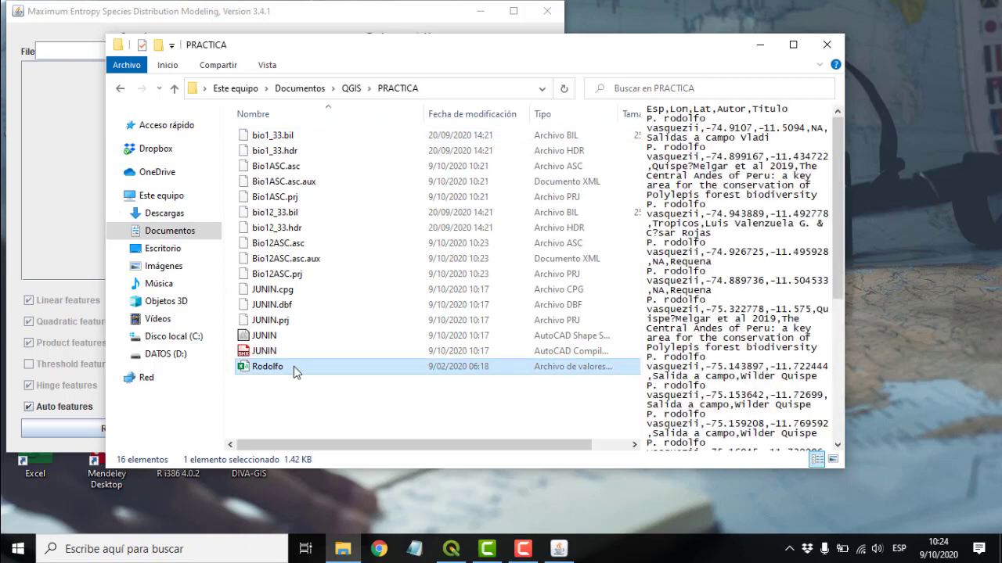
Step: Return to the Maxent window, reposition it, and review the basic model settings without changing them
left_click(351, 14)
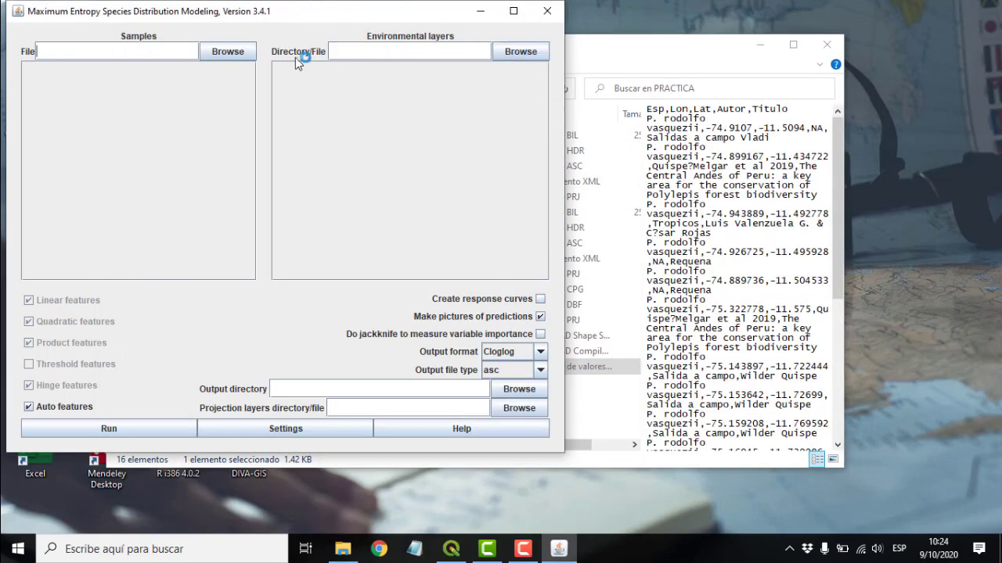
left_click_drag(308, 26, 380, 39)
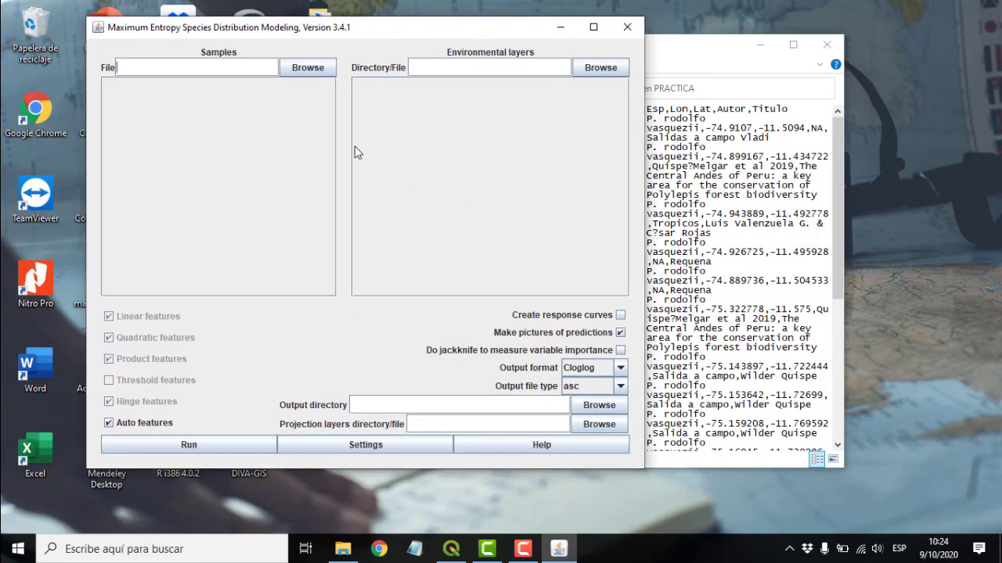
left_click(356, 445)
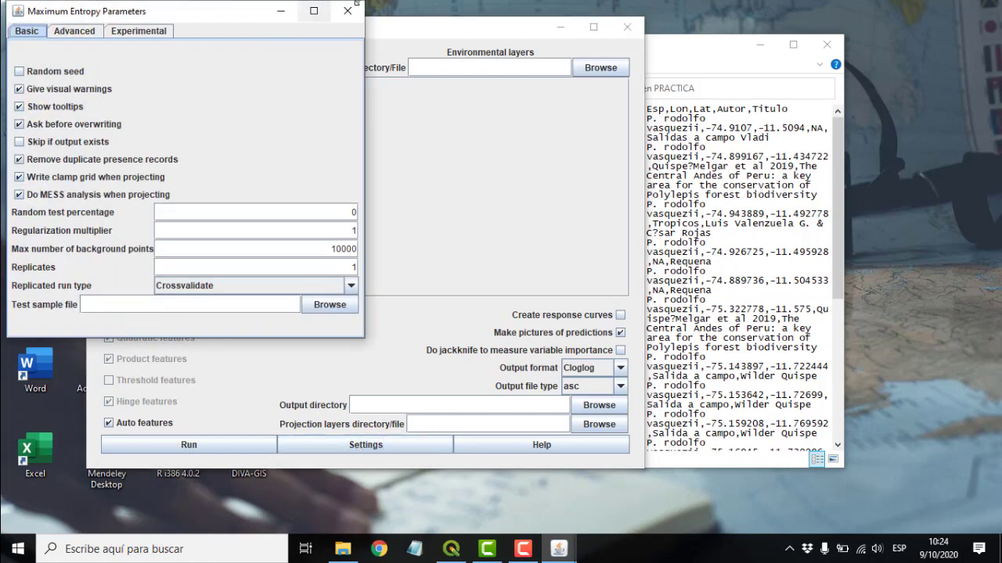
left_click(348, 10)
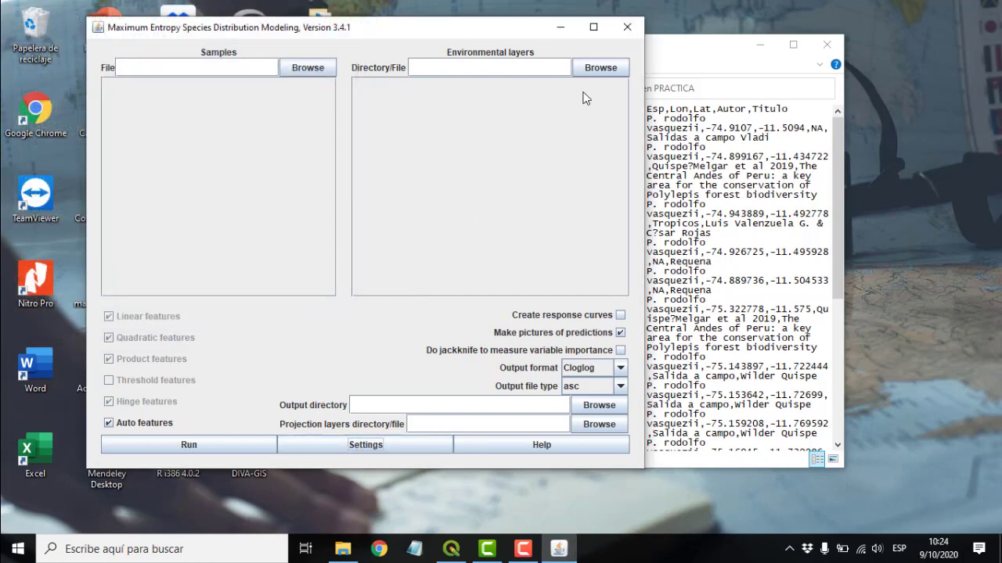
Step: Load the PRACTICA folder as Maxent's environmental layers and exclude bio1_33 and bio12_33, keeping Bio12ASC and Bio1ASC
left_click(600, 69)
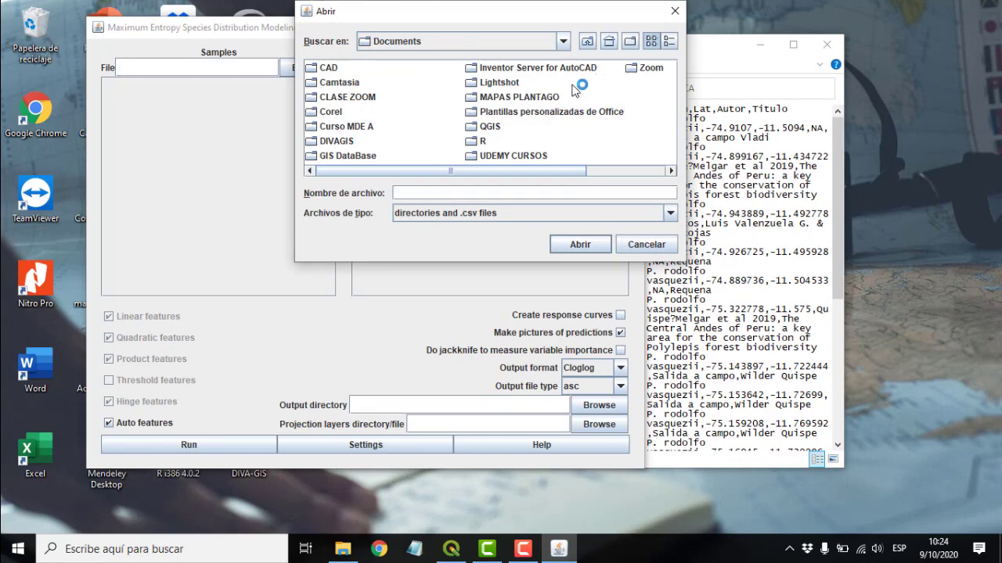
double_click(487, 130)
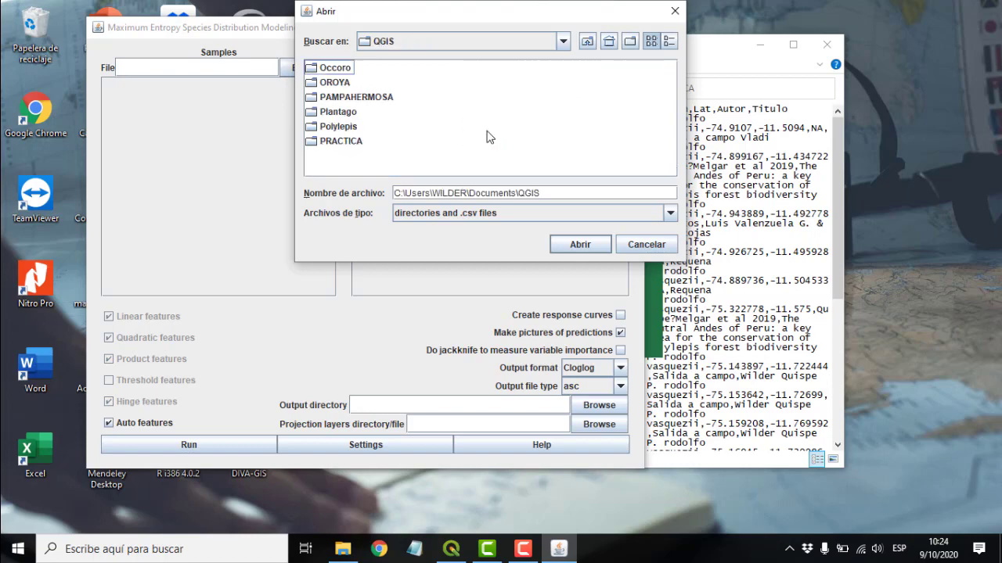
left_click(342, 143)
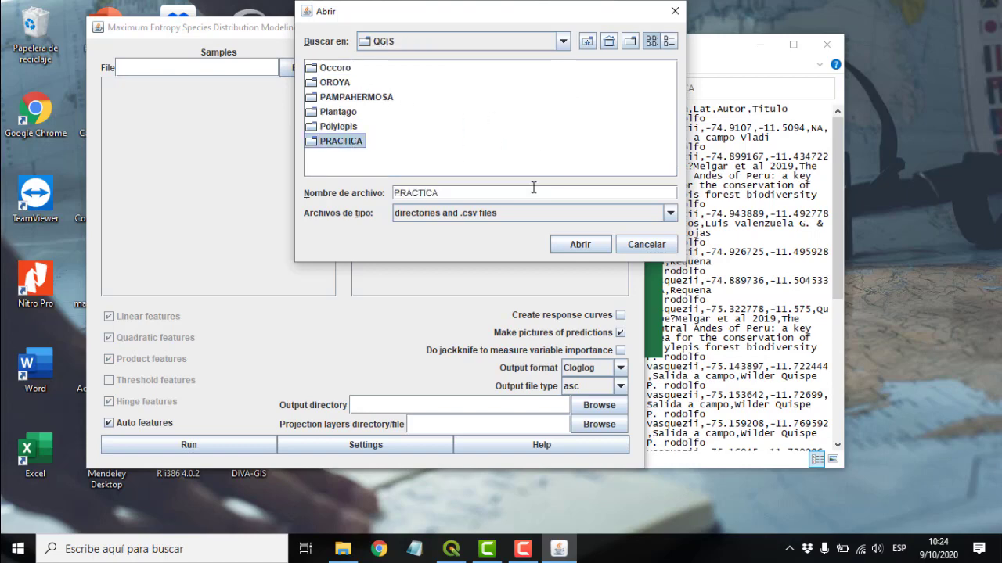
left_click(577, 243)
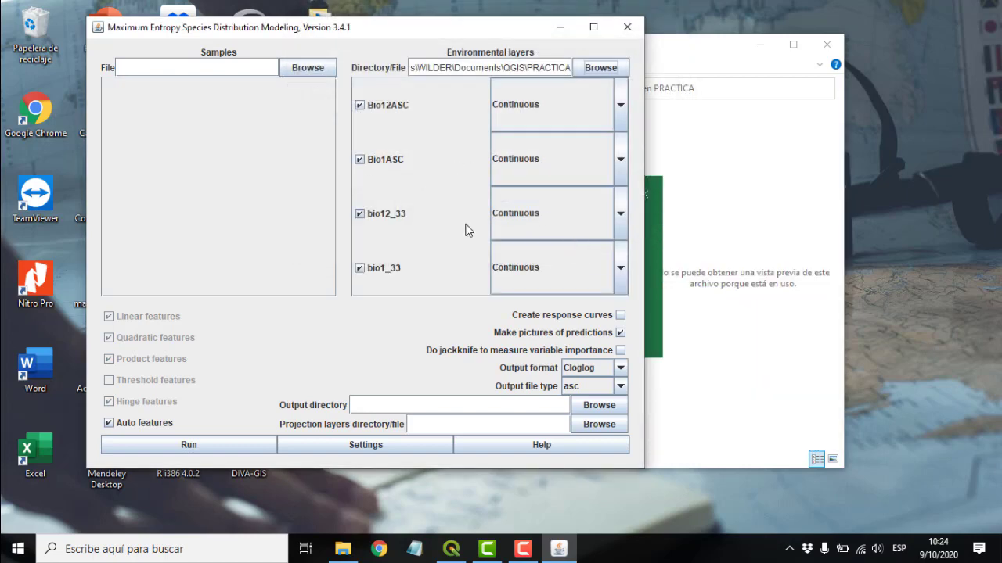
left_click(360, 269)
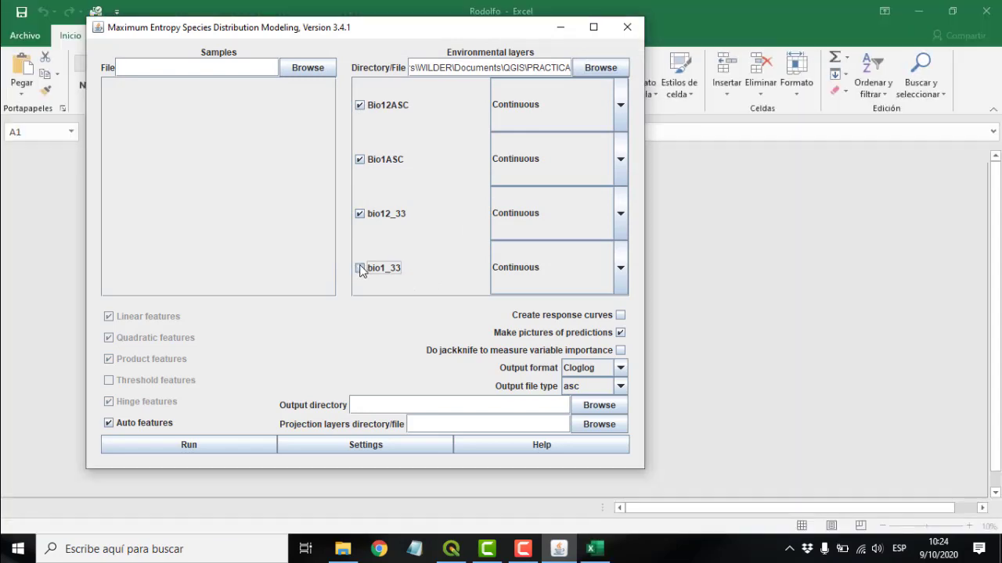
left_click(360, 216)
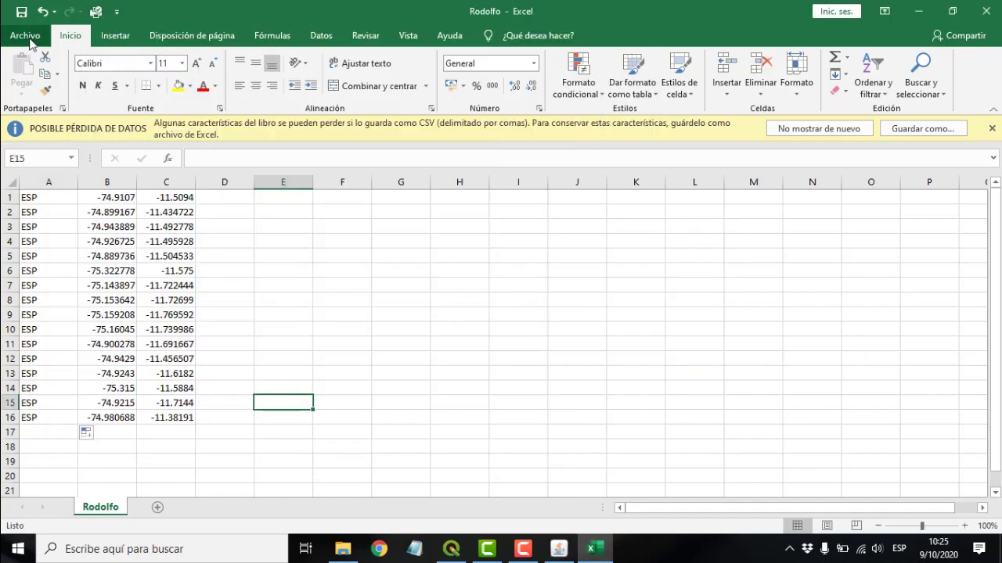
Step: Save the species coordinates table as a comma-delimited CSV named ESP in the PRACTICA folder and close Excel
left_click(29, 34)
left_click(76, 231)
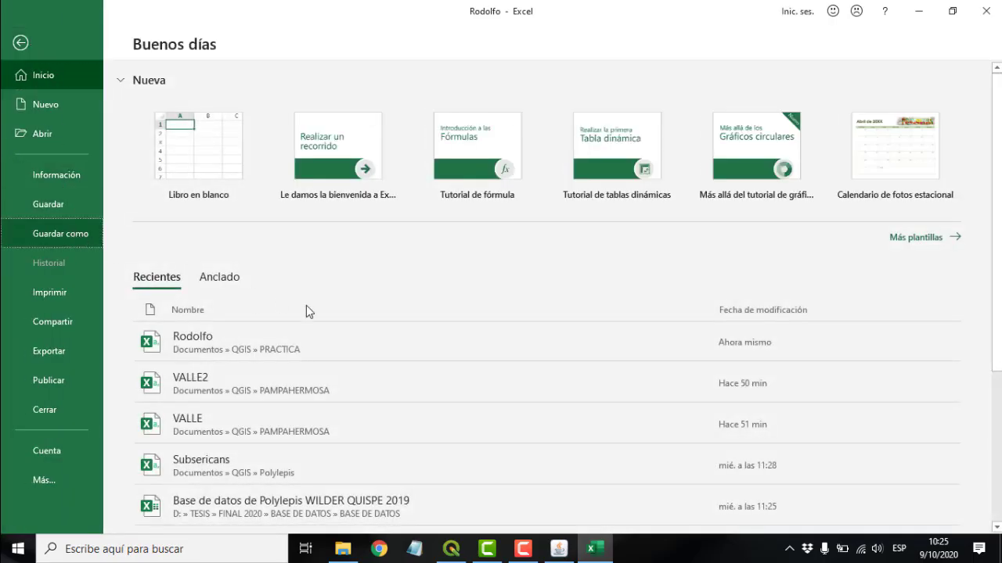
left_click(223, 273)
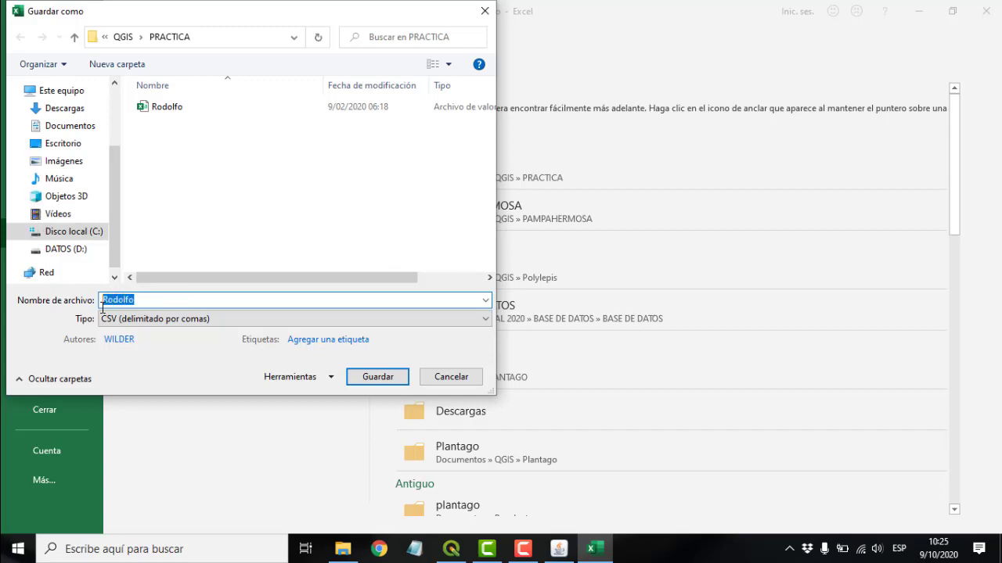
type("ESP")
key("Return")
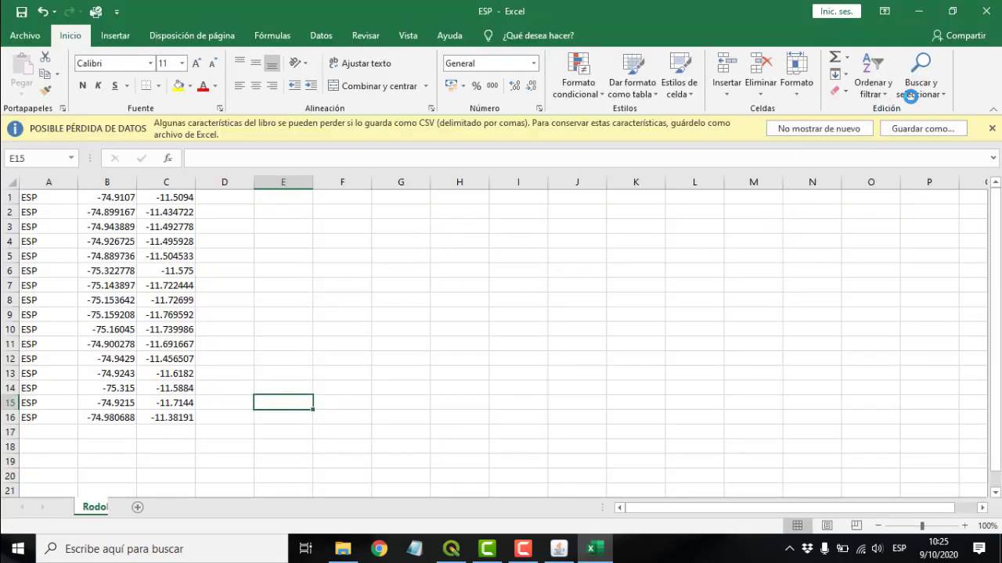
left_click(985, 11)
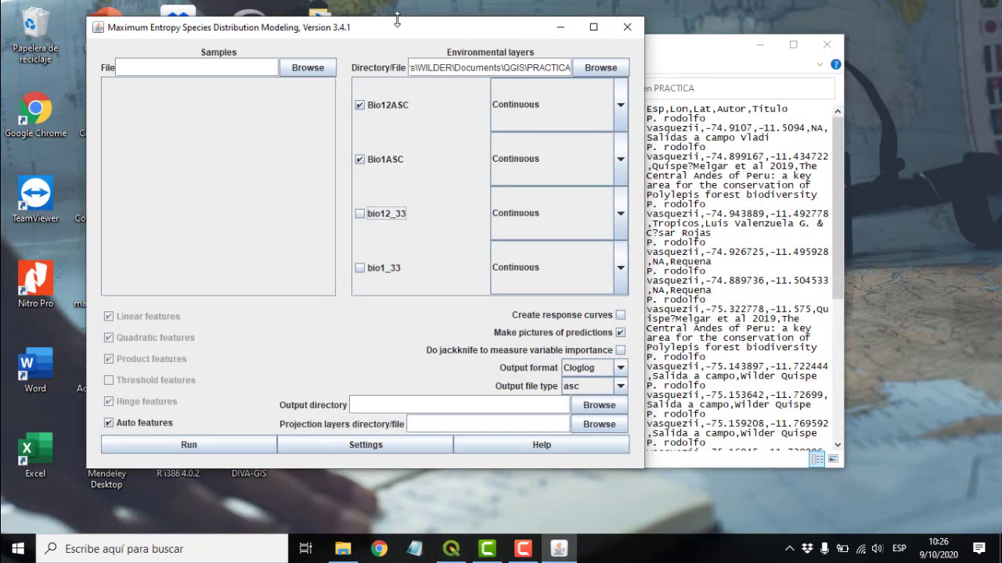
Step: Switch to the PRACTICA folder in File Explorer and open the ESP CSV file in Notepad
left_click(344, 550)
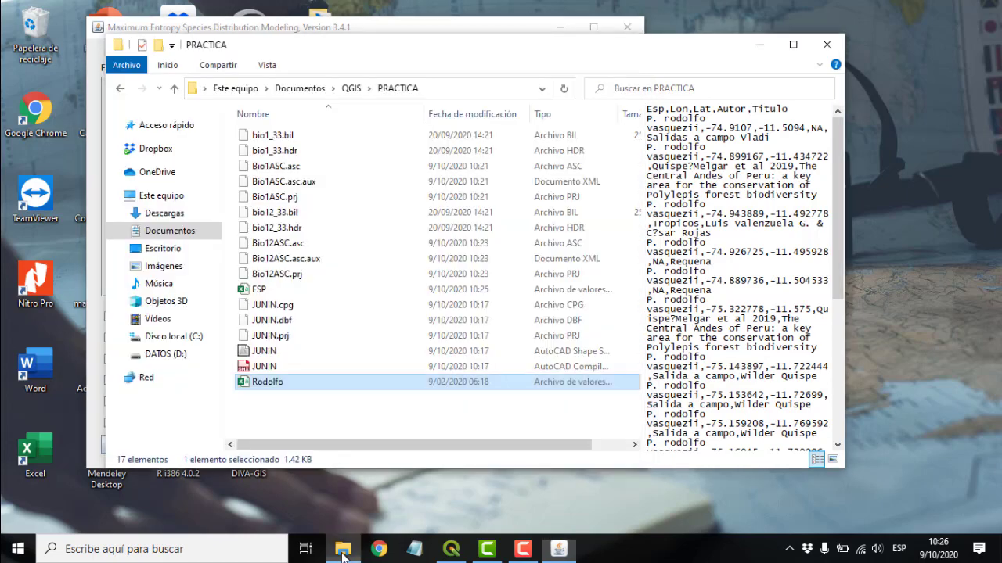
left_click(270, 290)
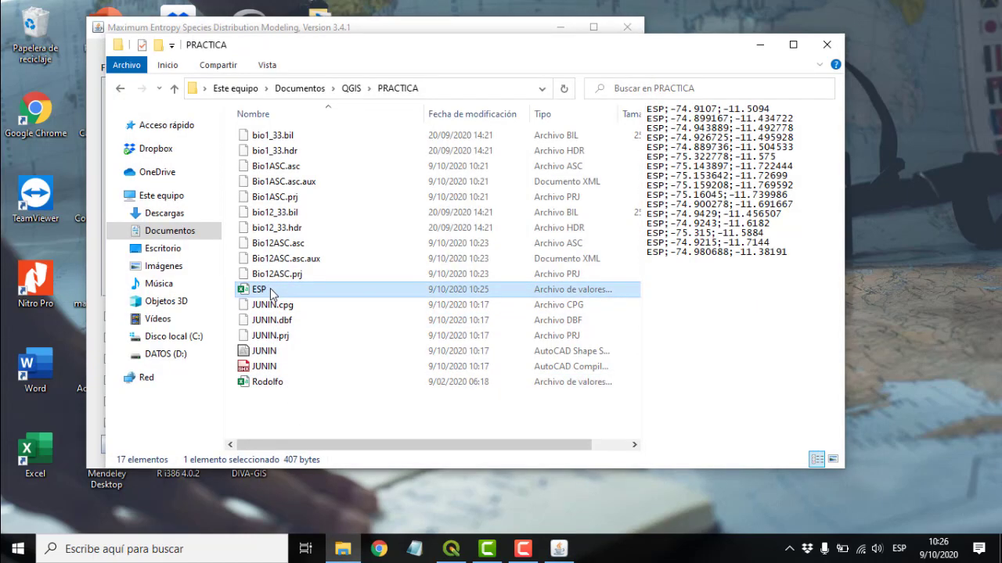
right_click(270, 291)
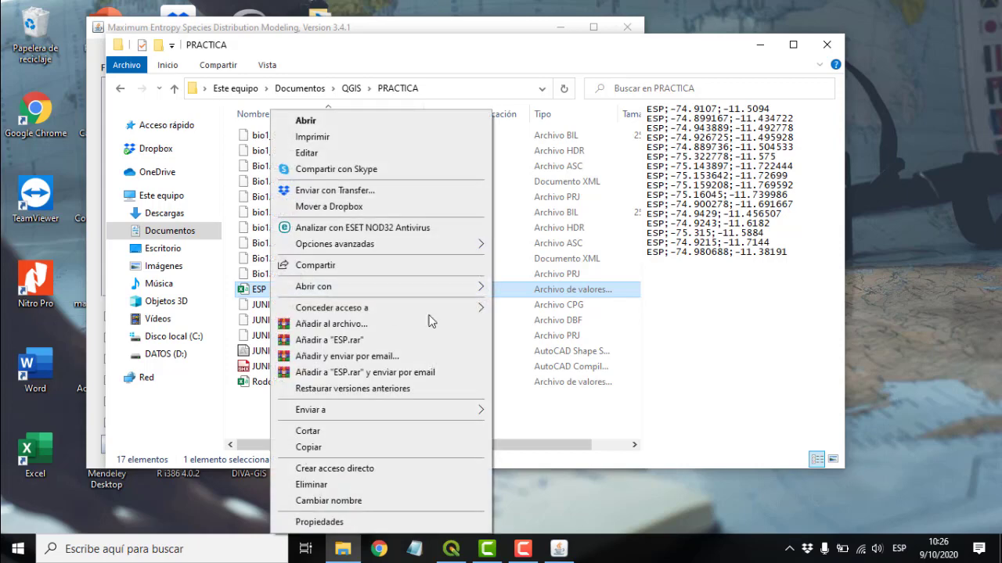
mouse_move(470, 289)
left_click(530, 289)
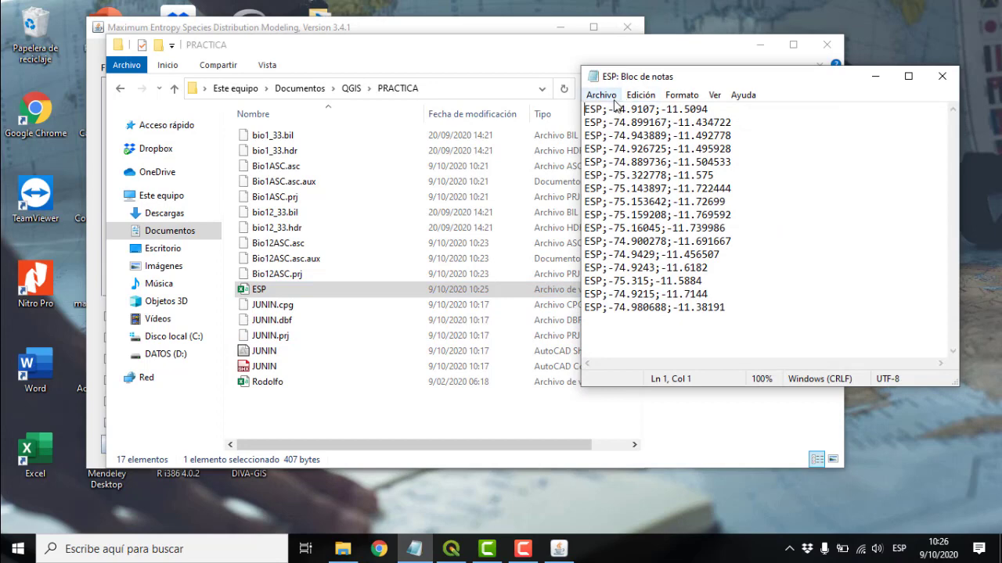
Step: Replace every semicolon with a comma in ESP, save the file, and close Notepad and File Explorer
left_click(640, 95)
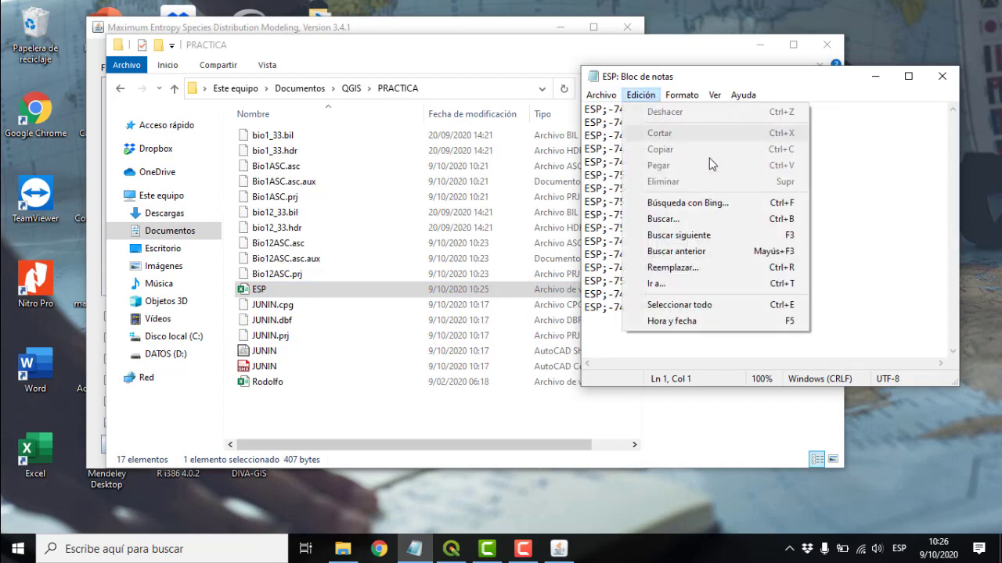
left_click(649, 264)
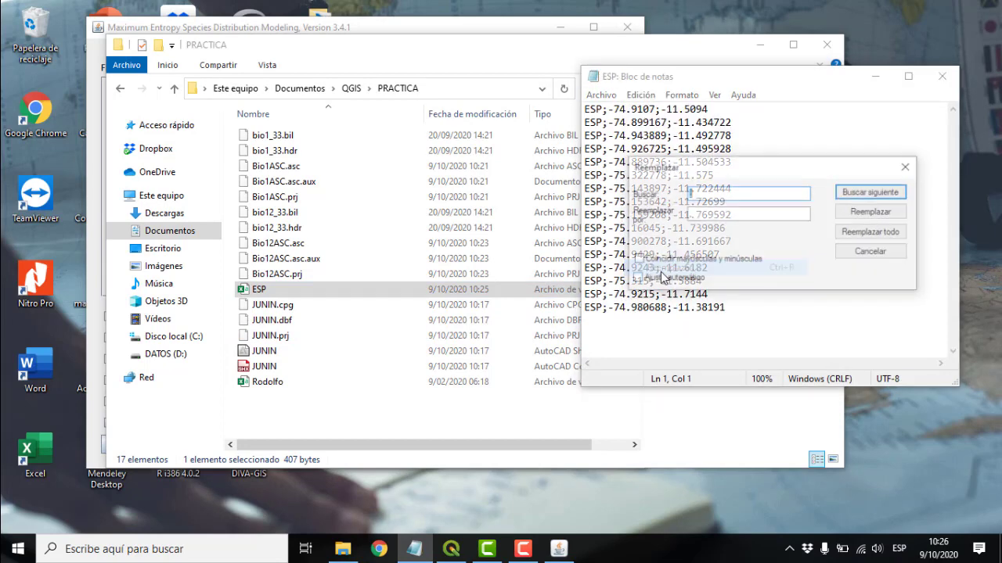
left_click(872, 232)
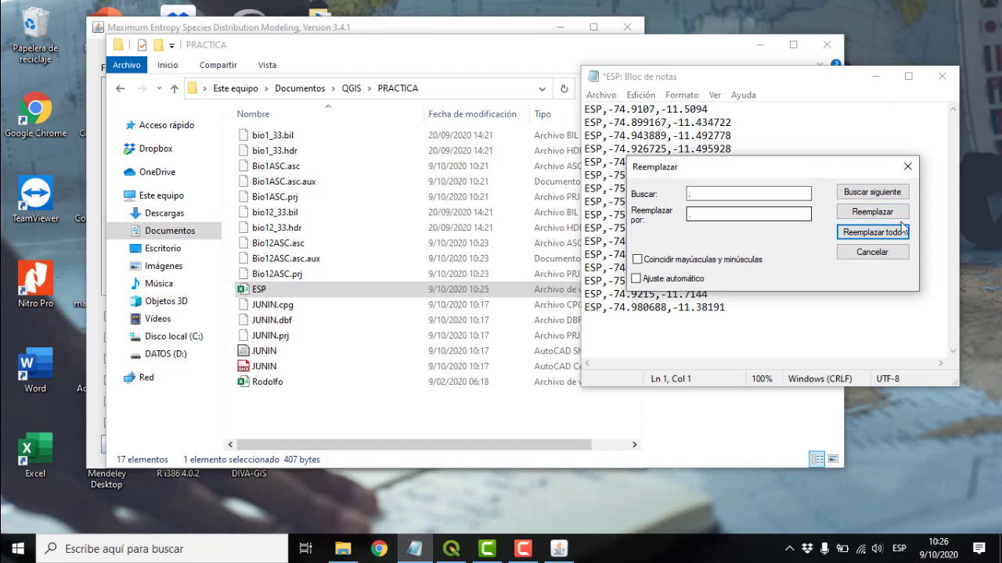
left_click(907, 167)
left_click(614, 95)
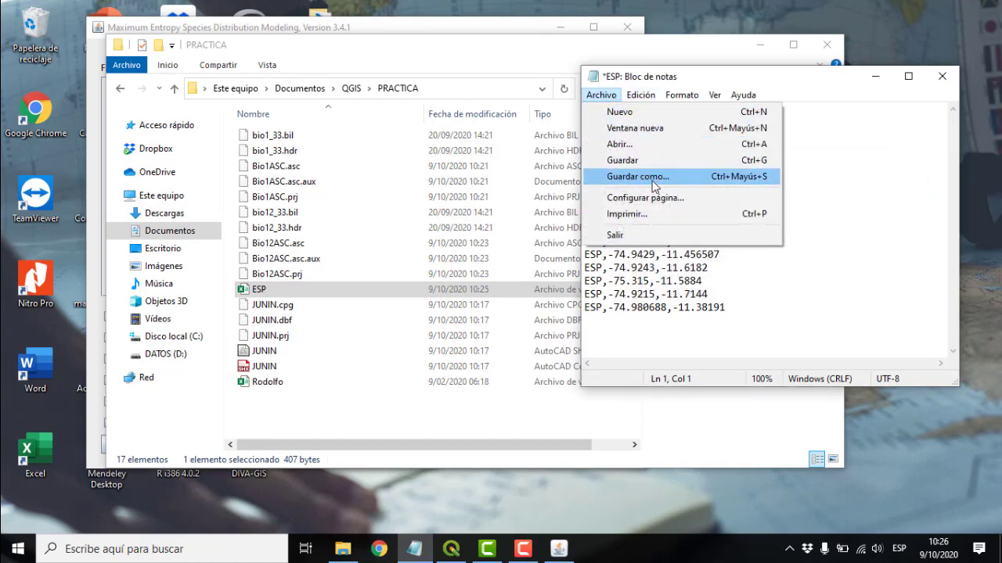
left_click(630, 159)
left_click(940, 77)
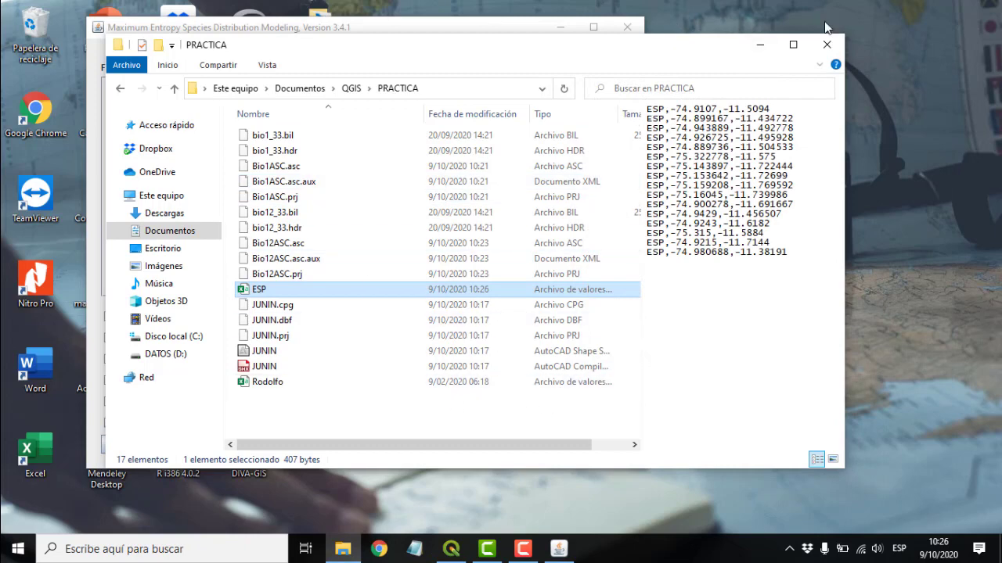
left_click(826, 45)
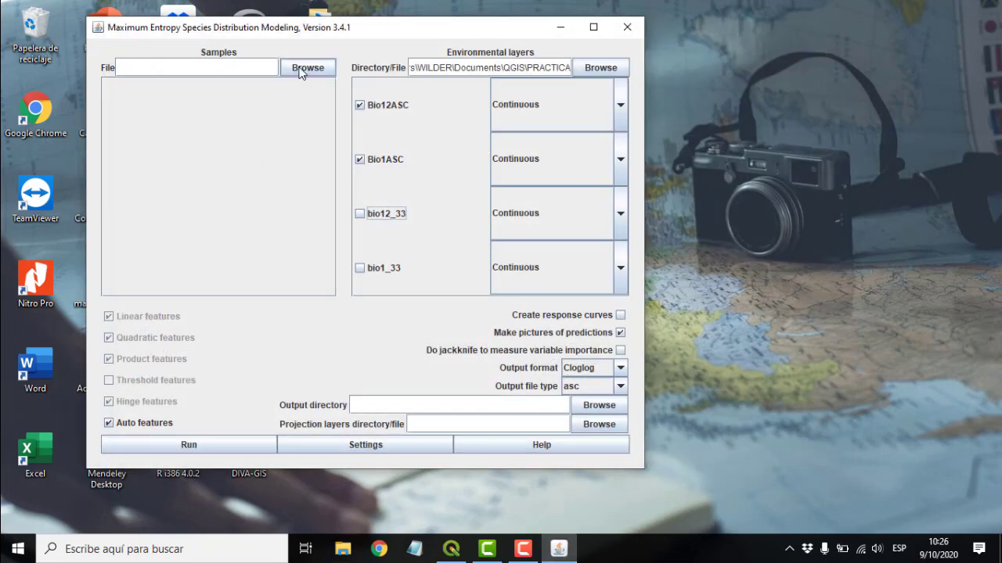
Step: Load ESP.csv from the PRACTICA folder as Maxent's samples file
left_click(306, 68)
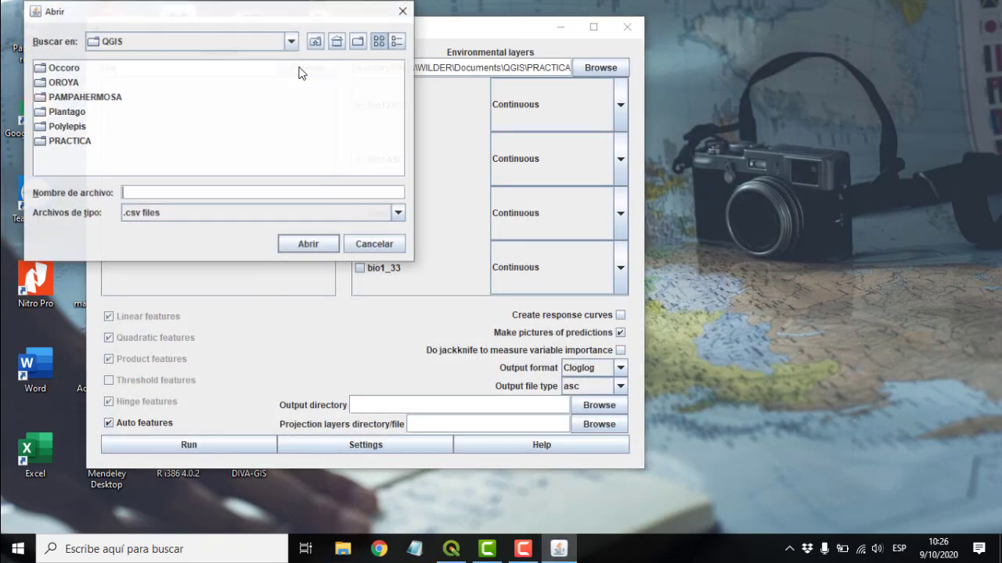
left_click(75, 127)
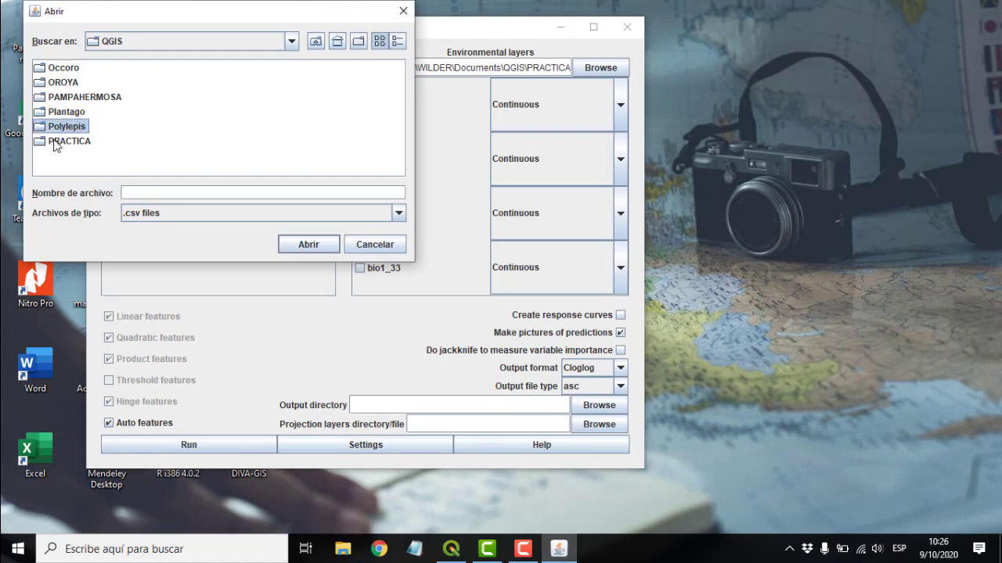
left_click(62, 140)
double_click(63, 141)
left_click(71, 84)
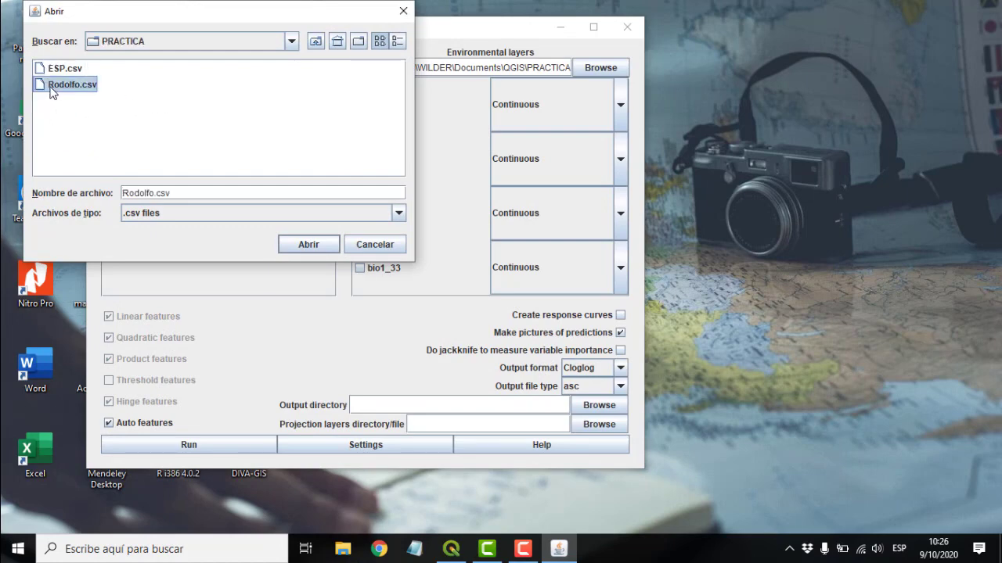
left_click(65, 69)
left_click(307, 245)
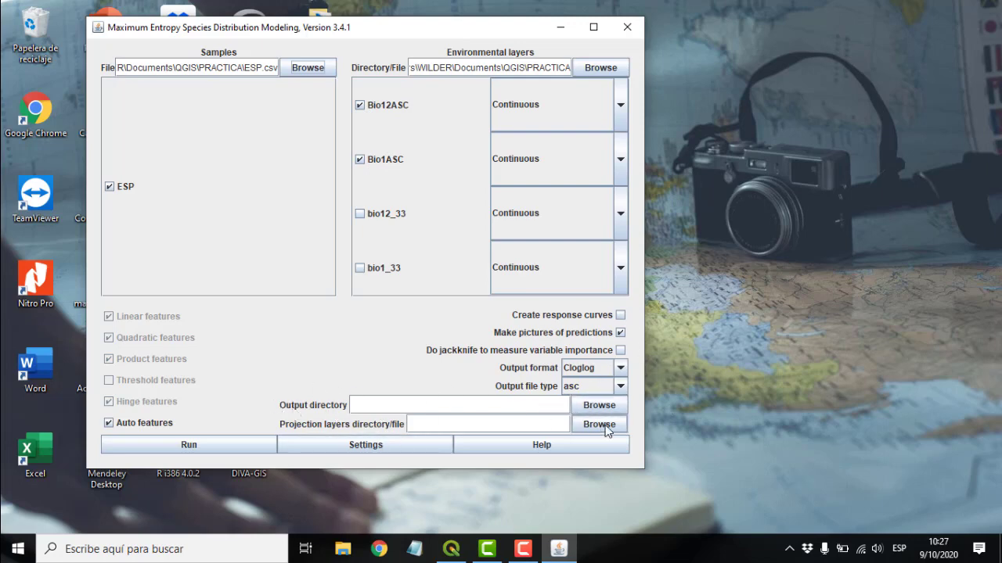
Step: Create a folder named MDE SPE inside PRACTICA as the output directory and run the Maxent model
left_click(591, 405)
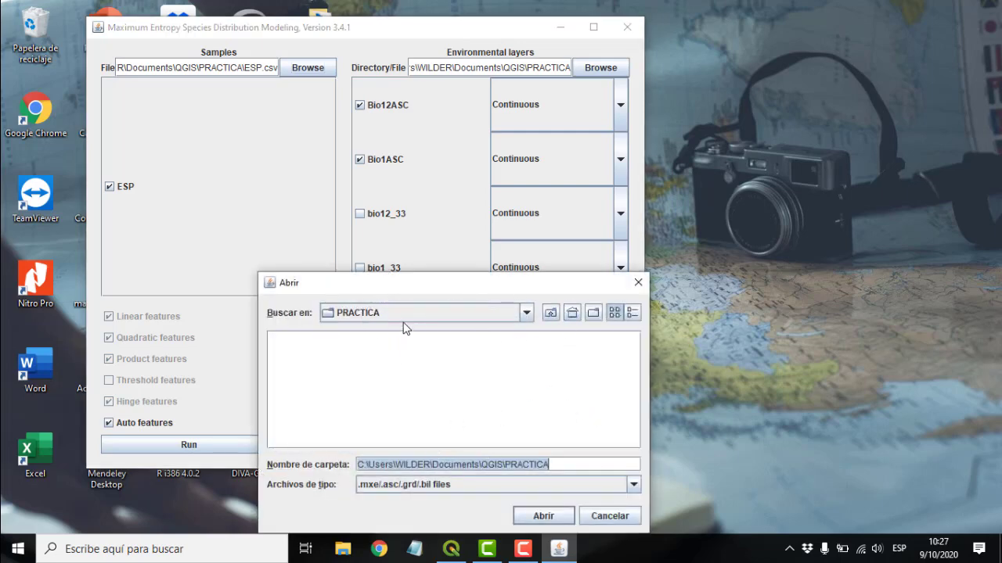
left_click(594, 313)
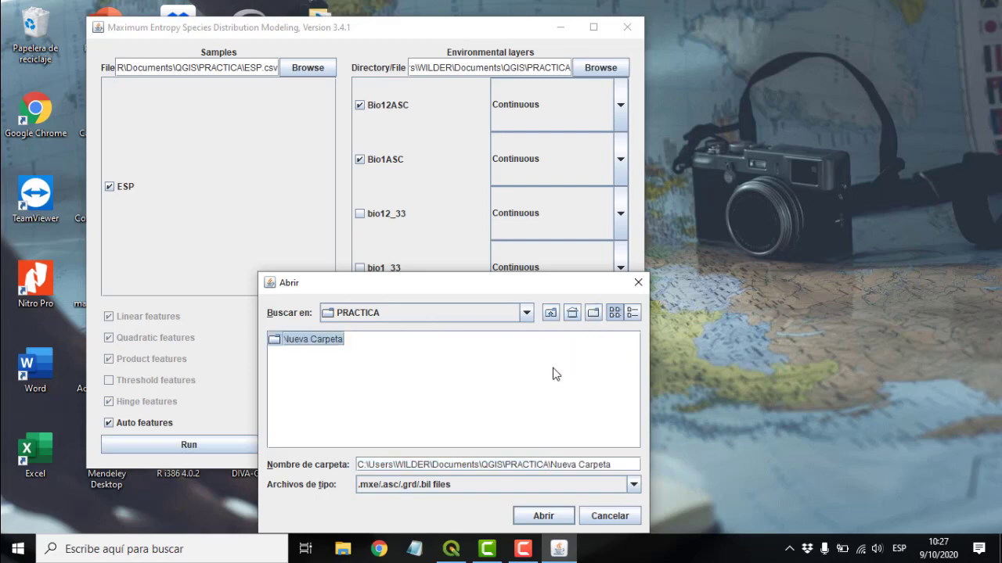
type("MDE SPE")
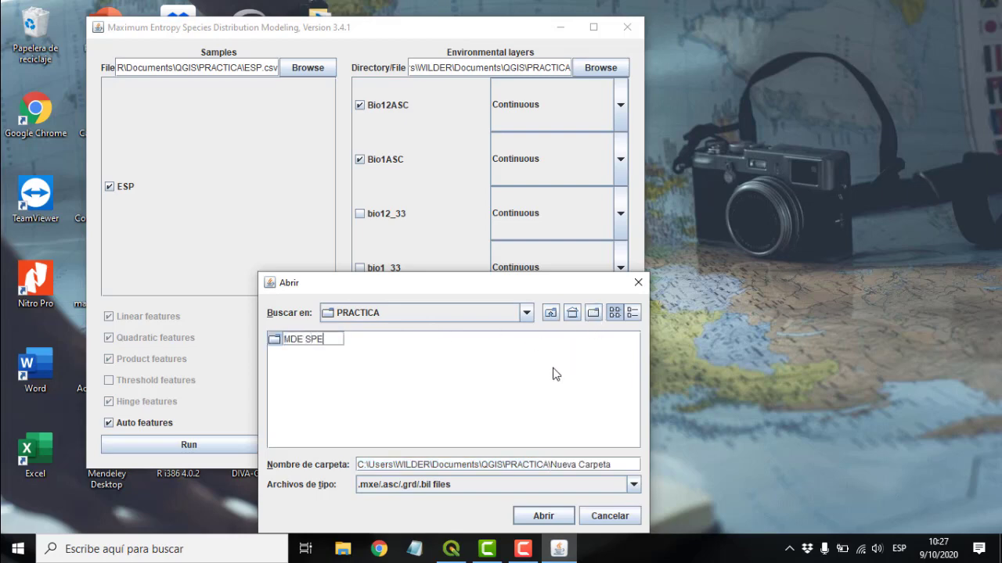
key("Return")
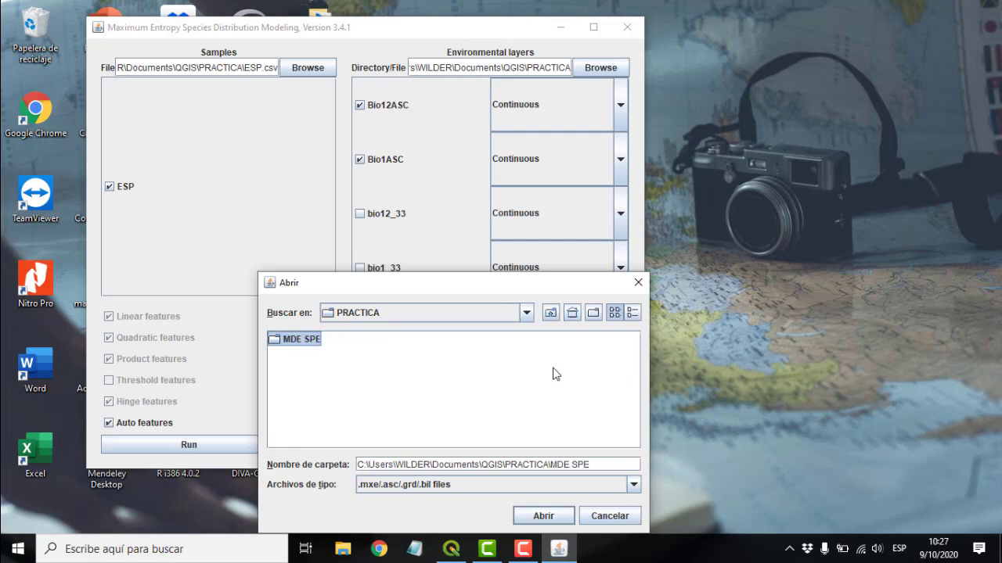
left_click(562, 525)
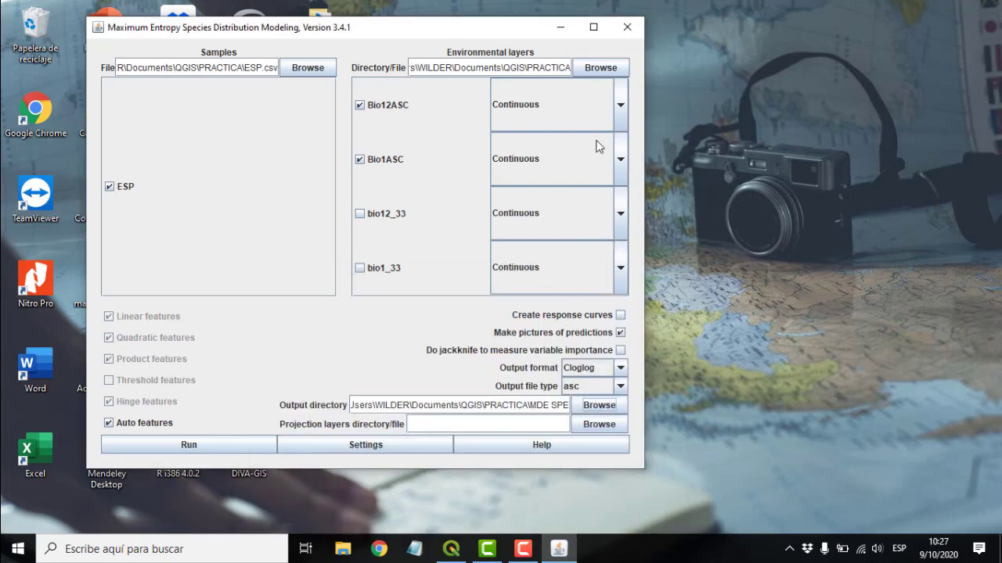
left_click(196, 445)
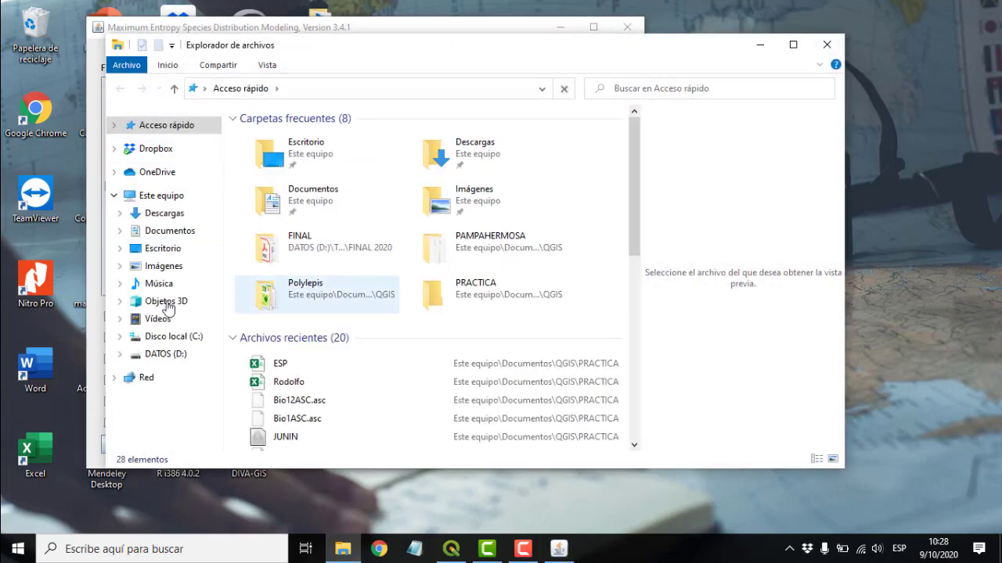
Step: Switch to File Explorer and open the MDE SPE results folder inside Documents, QGIS, PRACTICA
left_click(184, 233)
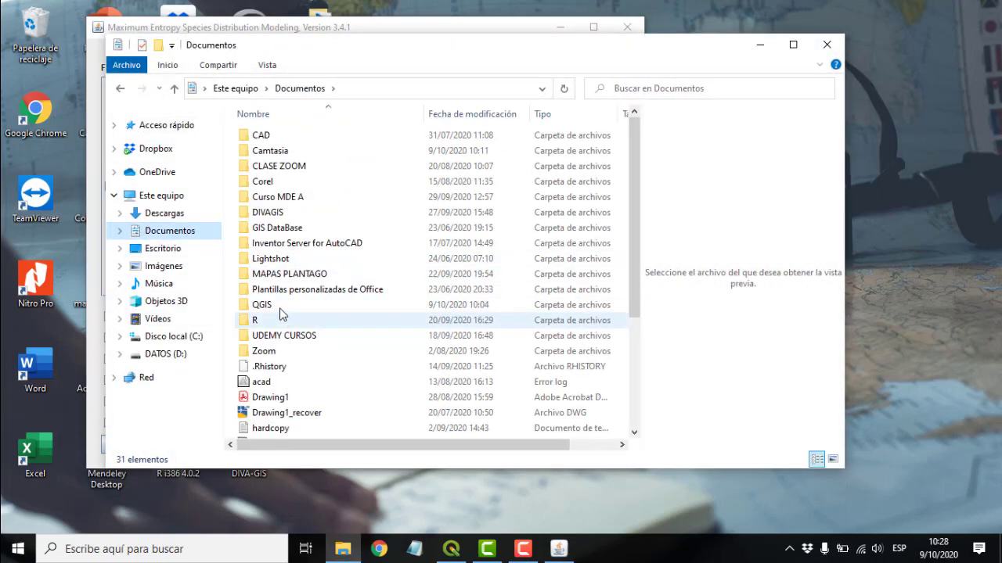
double_click(265, 305)
double_click(278, 218)
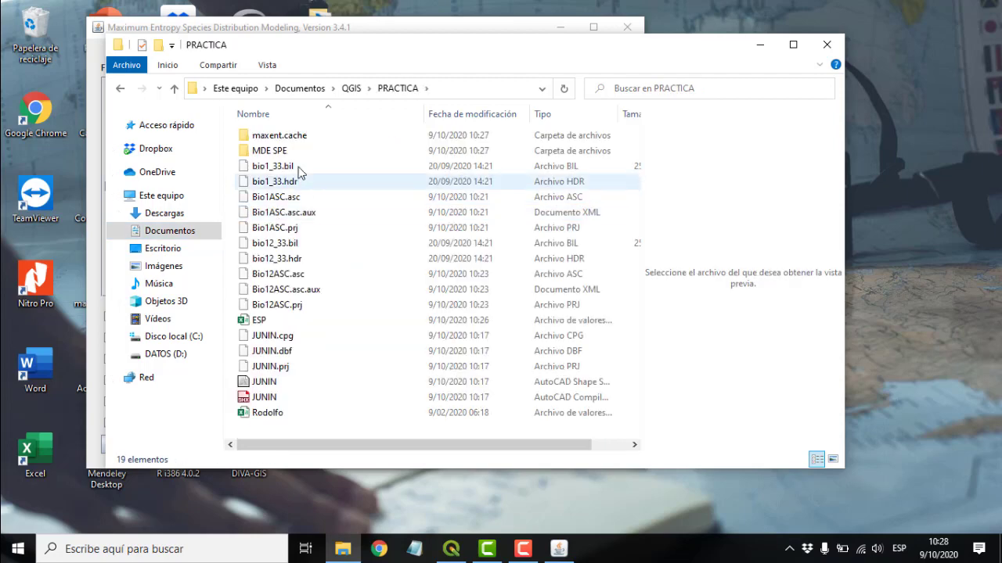
double_click(262, 150)
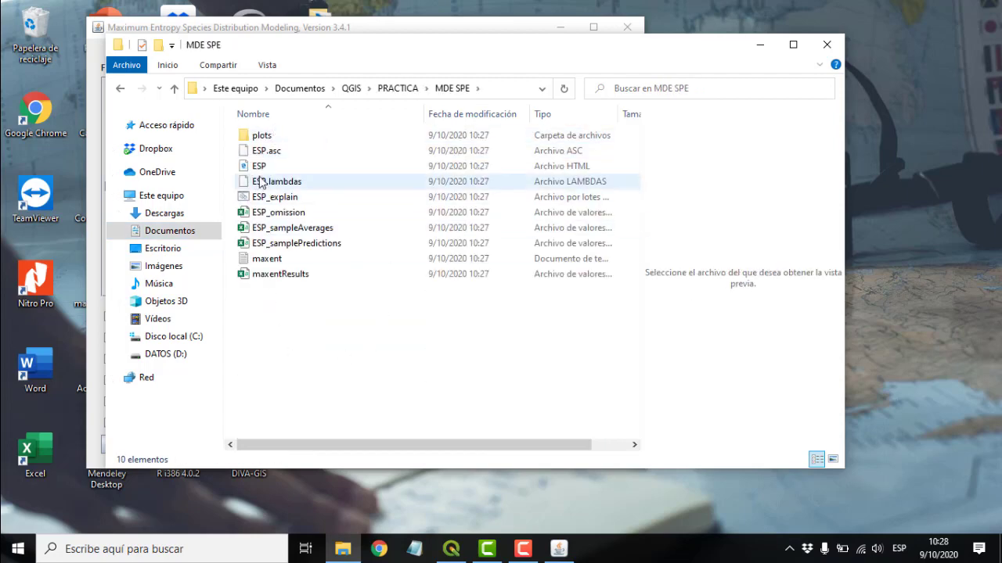
Step: Try to open the ESP HTML report from the MDE SPE folder in Edge
left_click(258, 166)
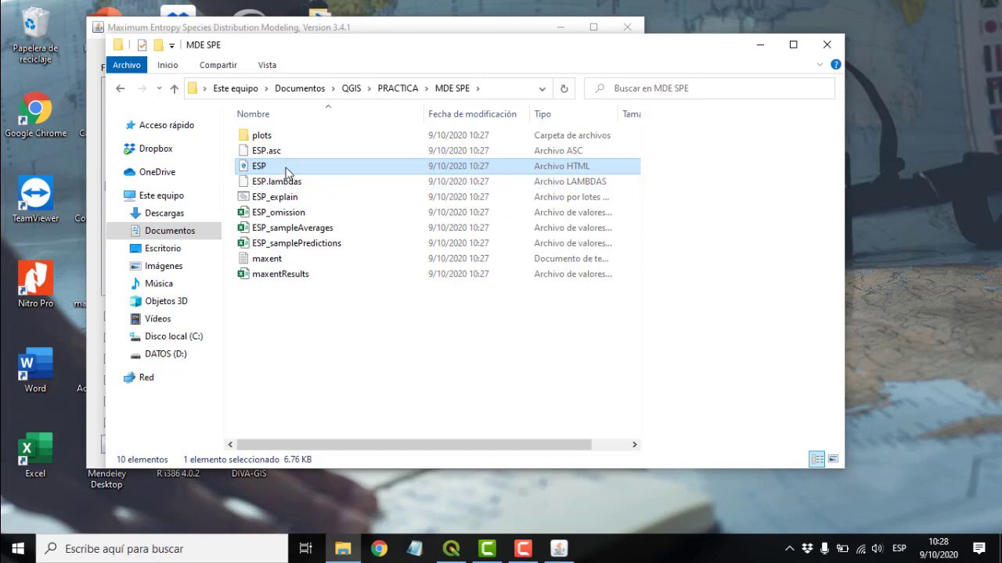
double_click(287, 168)
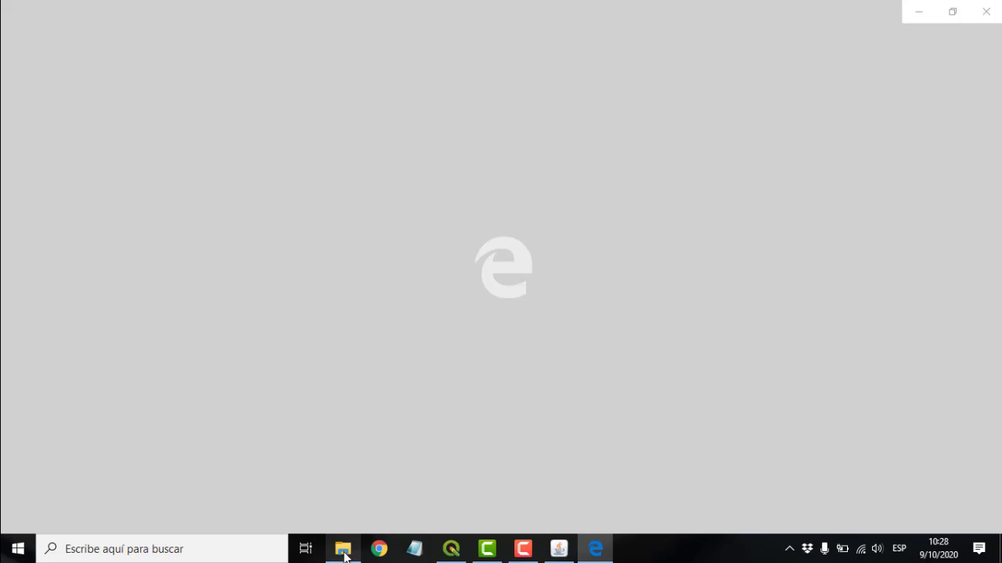
left_click(597, 552)
left_click(597, 552)
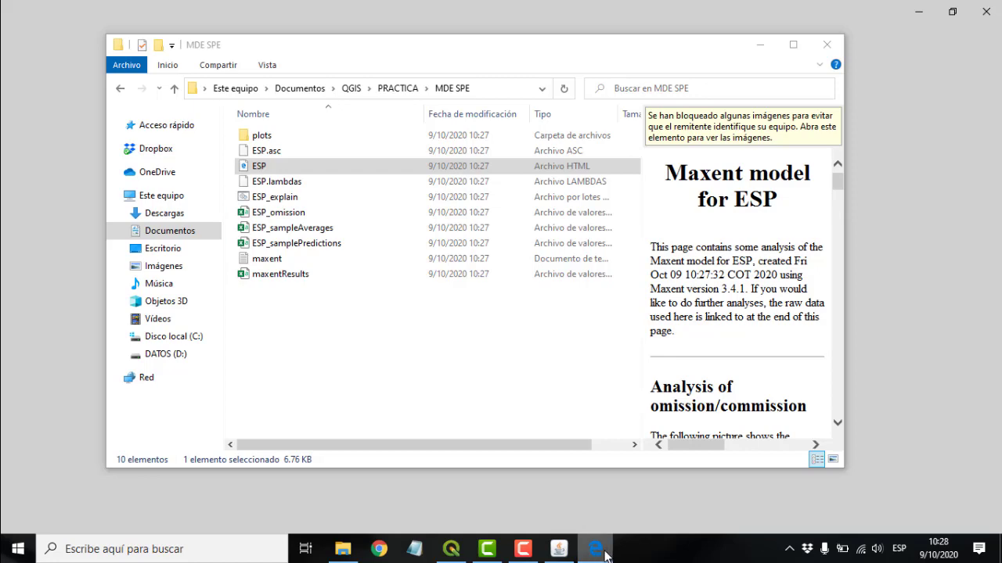
left_click(290, 166)
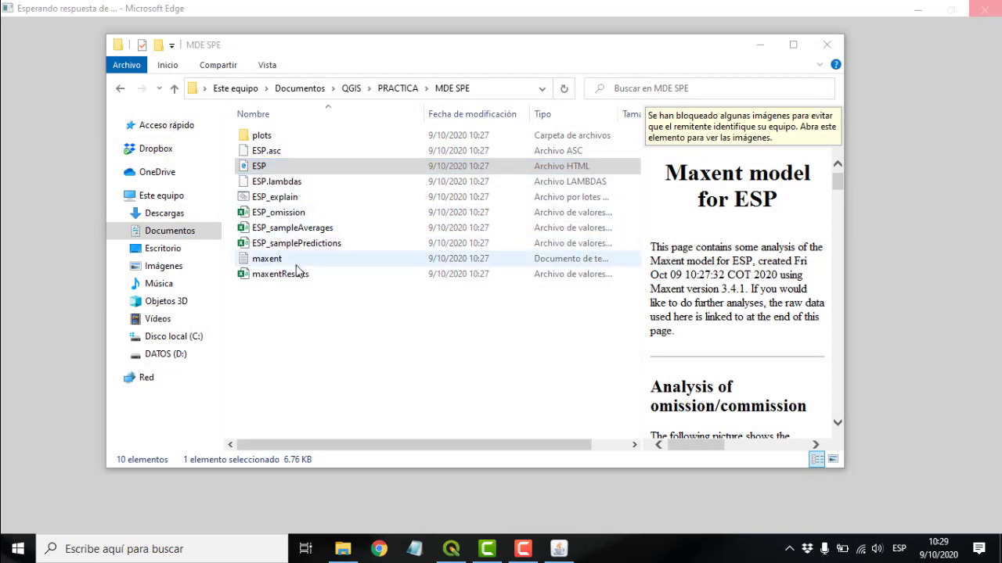
Step: Look at the images in the plots folder, return to MDE SPE, and minimise the Maxent window
double_click(270, 137)
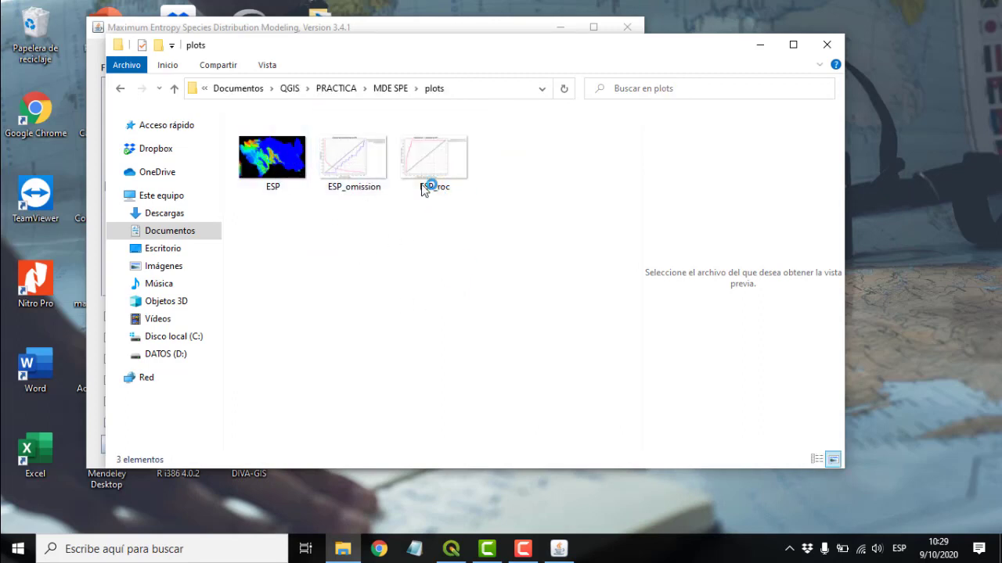
left_click(122, 89)
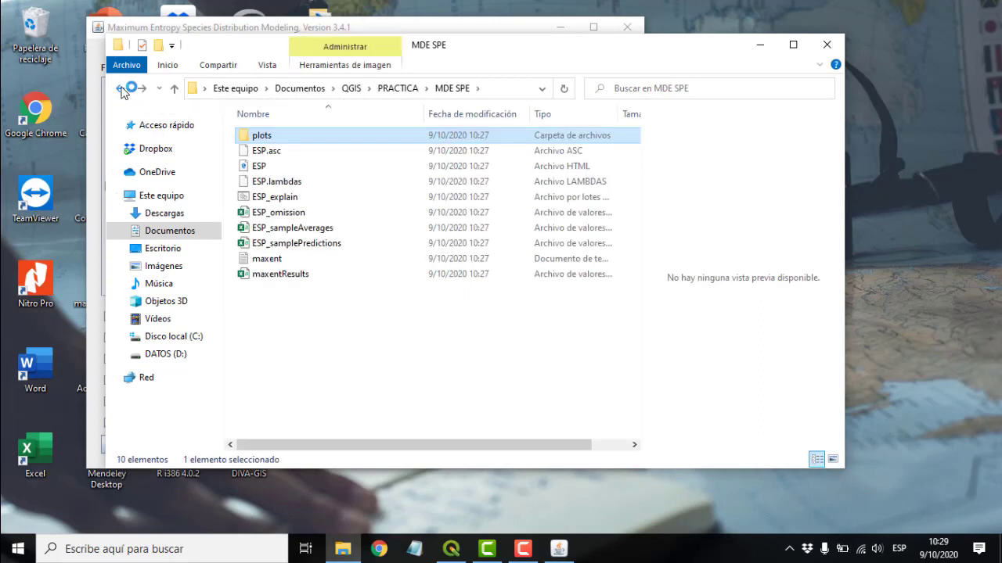
left_click(391, 27)
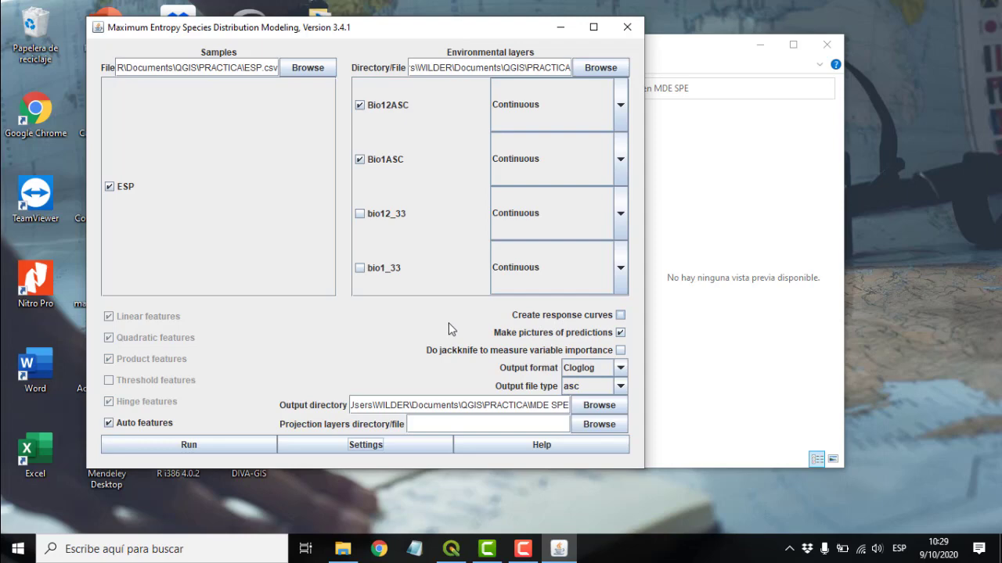
left_click(560, 29)
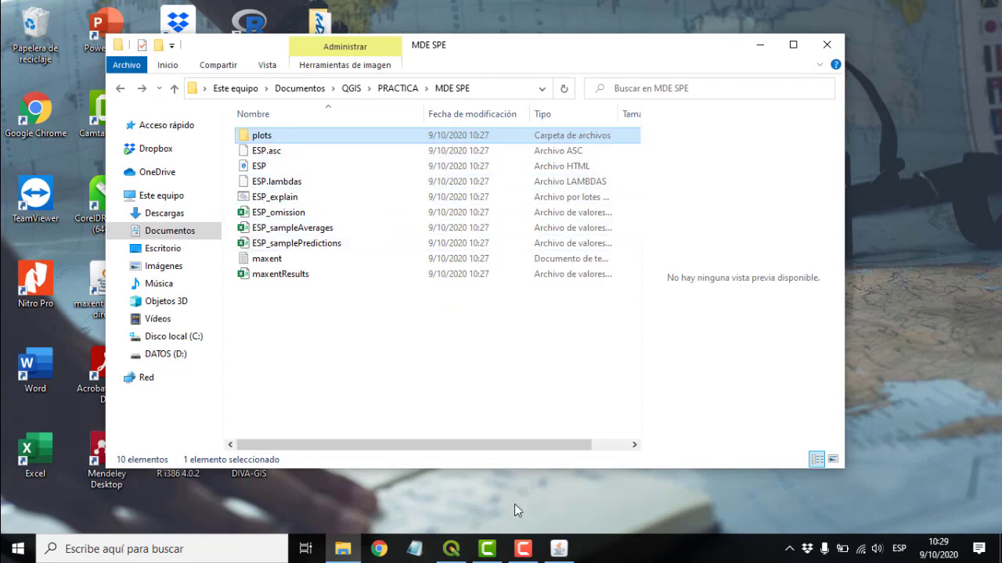
Step: Open the ESP HTML report in Edge and examine its omission chart, ROC curve and thresholds table
left_click(287, 168)
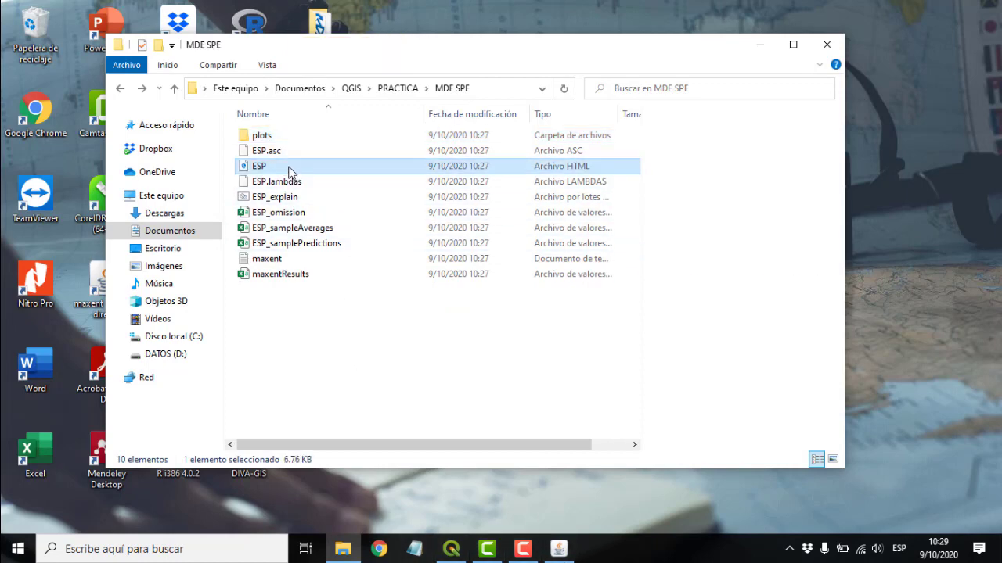
double_click(290, 170)
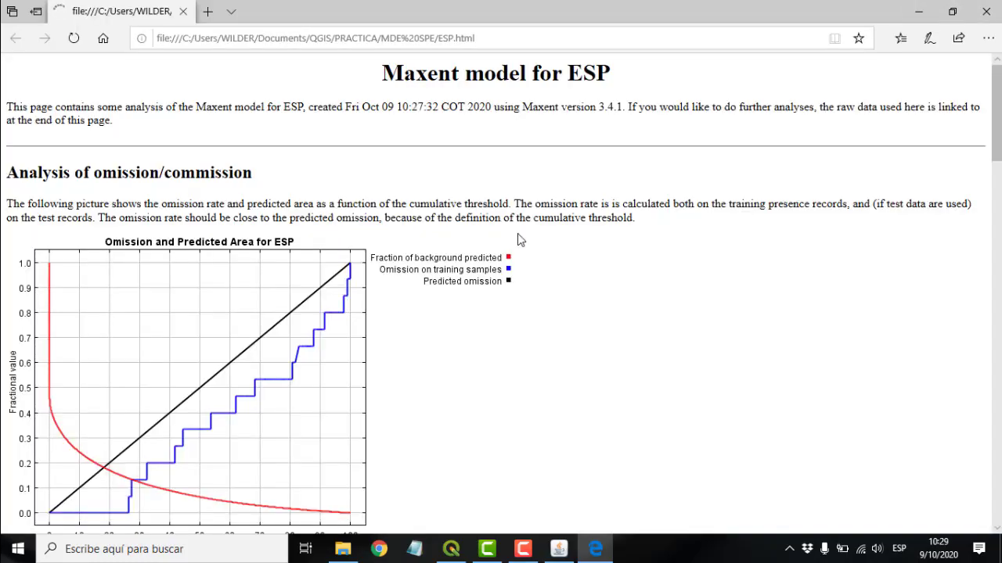
scroll(501, 251, "down", 2)
scroll(479, 262, "down", 8)
scroll(541, 373, "up", 5)
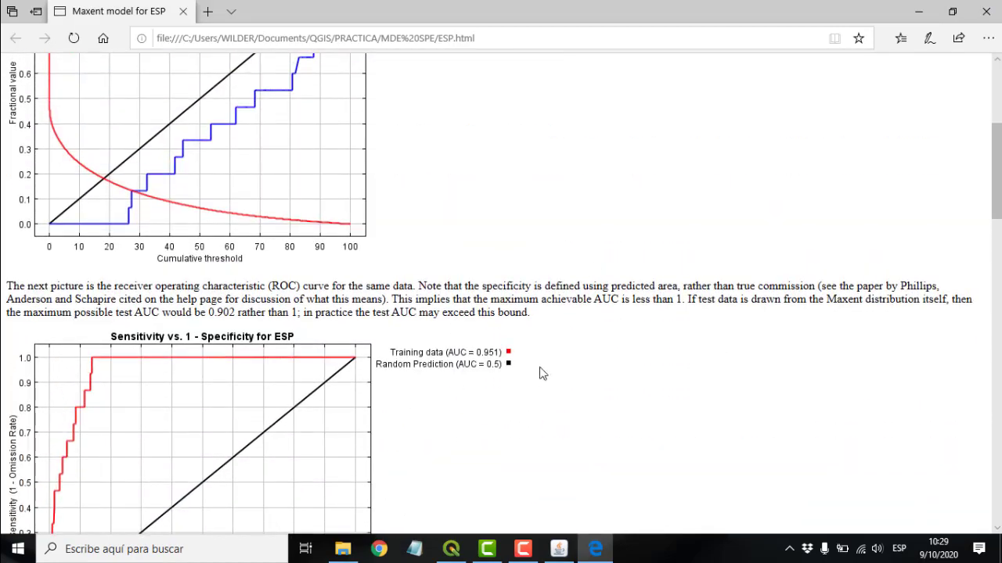
scroll(481, 302, "down", 5)
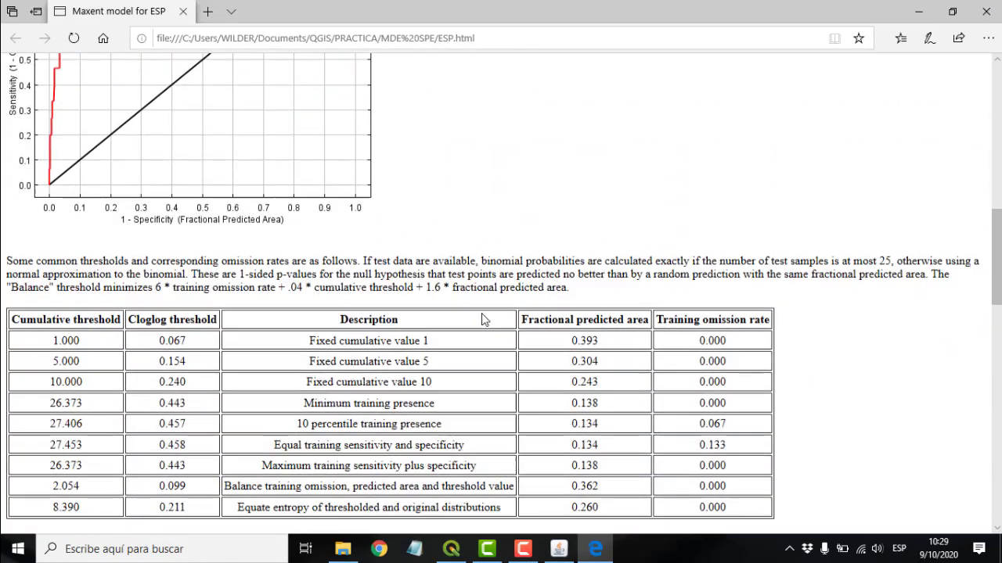
scroll(516, 316, "up", 8)
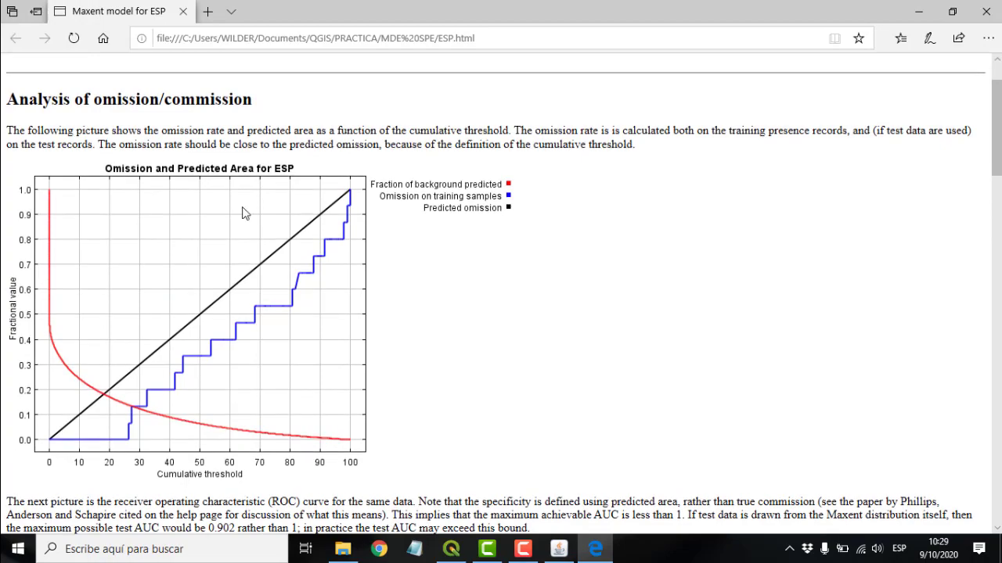
scroll(495, 298, "down", 5)
scroll(530, 288, "down", 6)
scroll(534, 293, "up", 3)
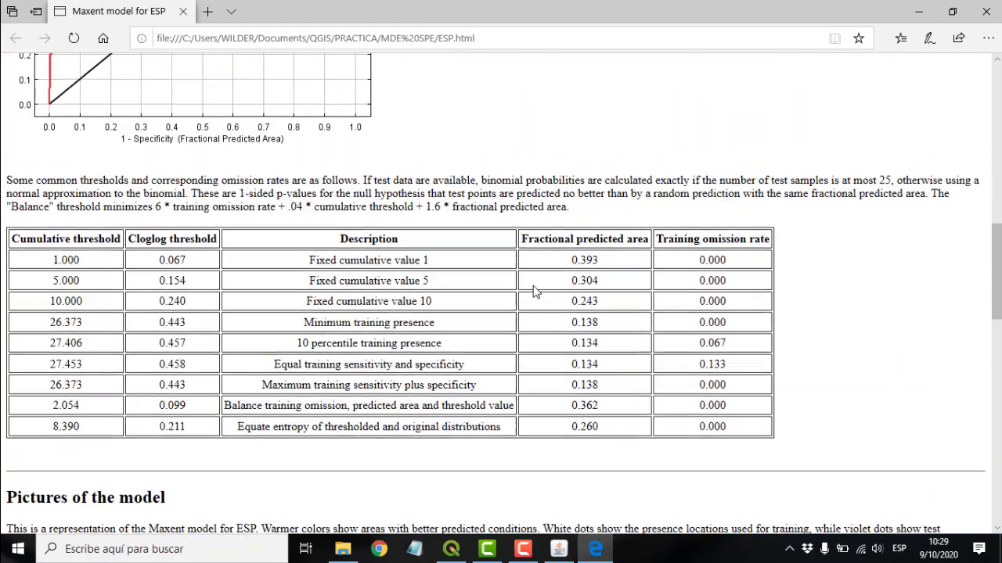
Step: Highlight the Minimum training presence and 10 percentile training presence rows in the thresholds table, and examine the model's prediction map
scroll(534, 294, "down", 1)
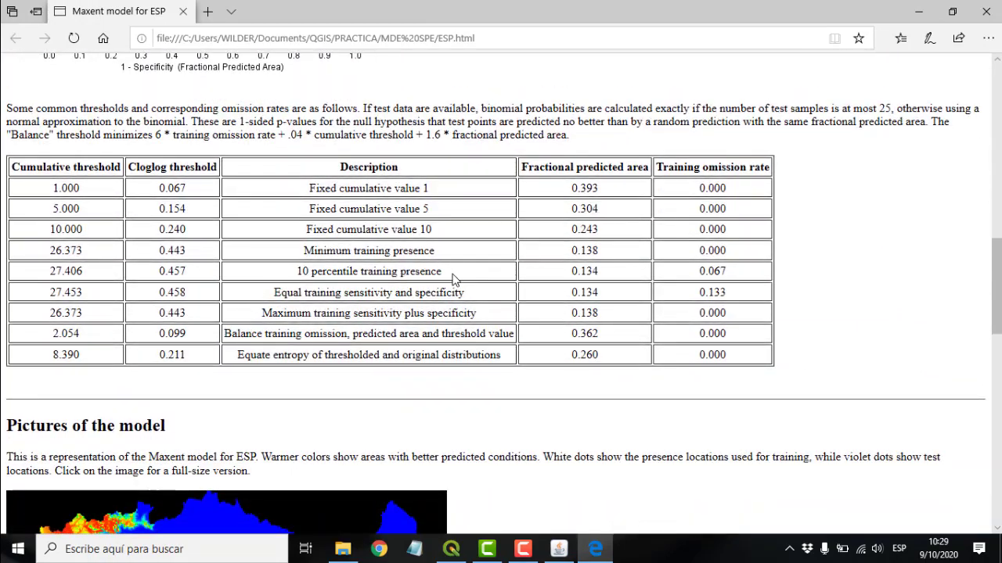
left_click_drag(451, 273, 53, 257)
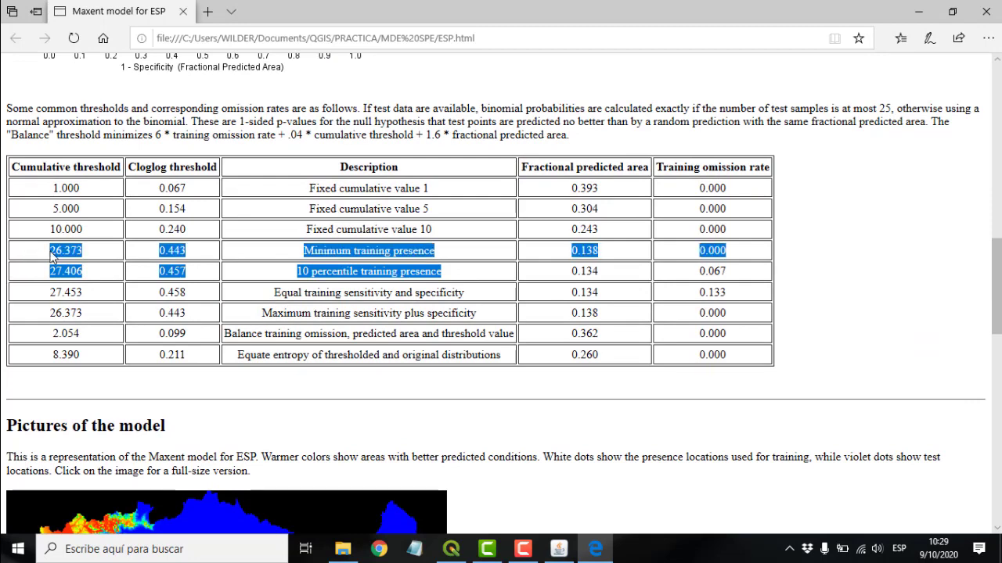
left_click_drag(735, 270, 49, 258)
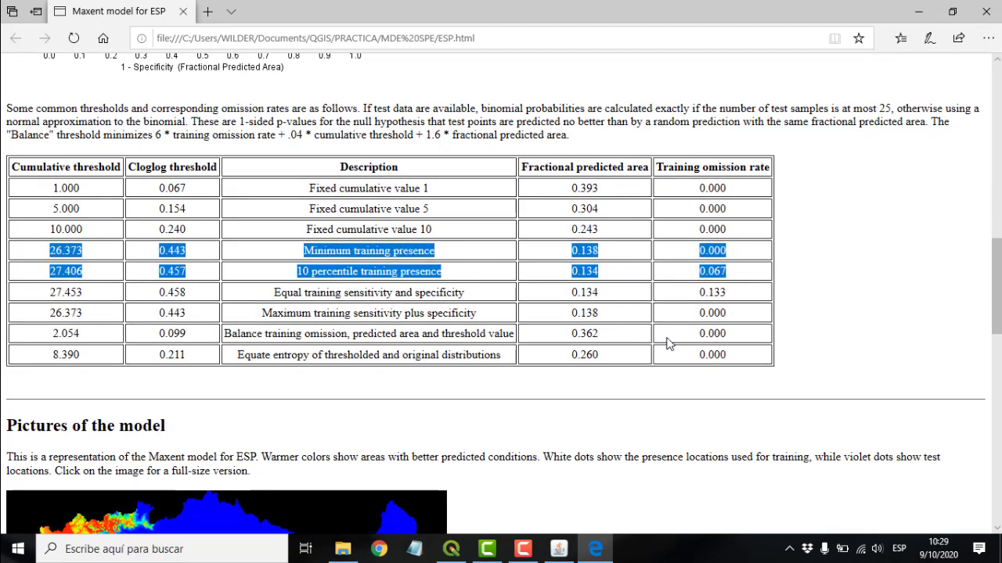
scroll(705, 388, "down", 2)
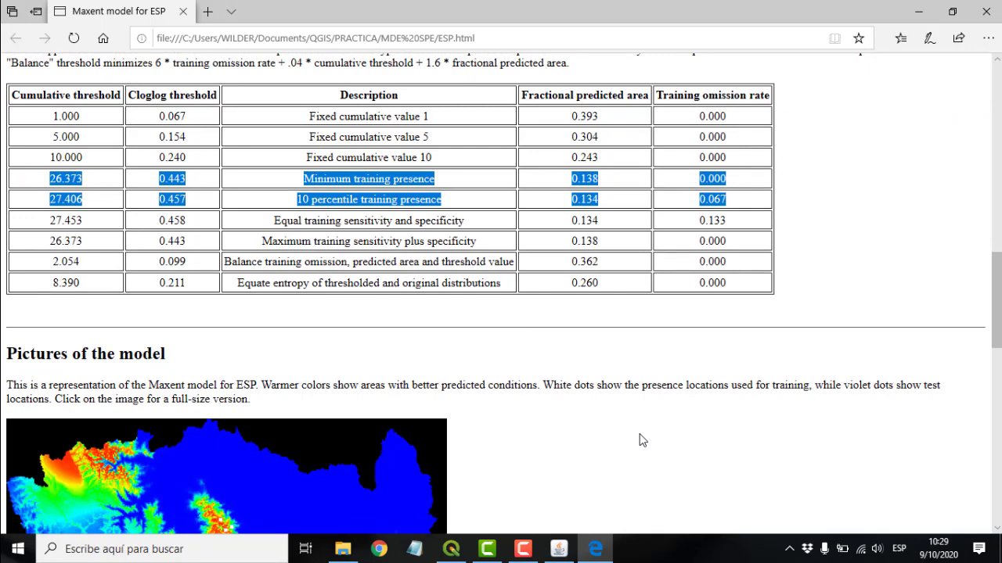
scroll(644, 351, "down", 6)
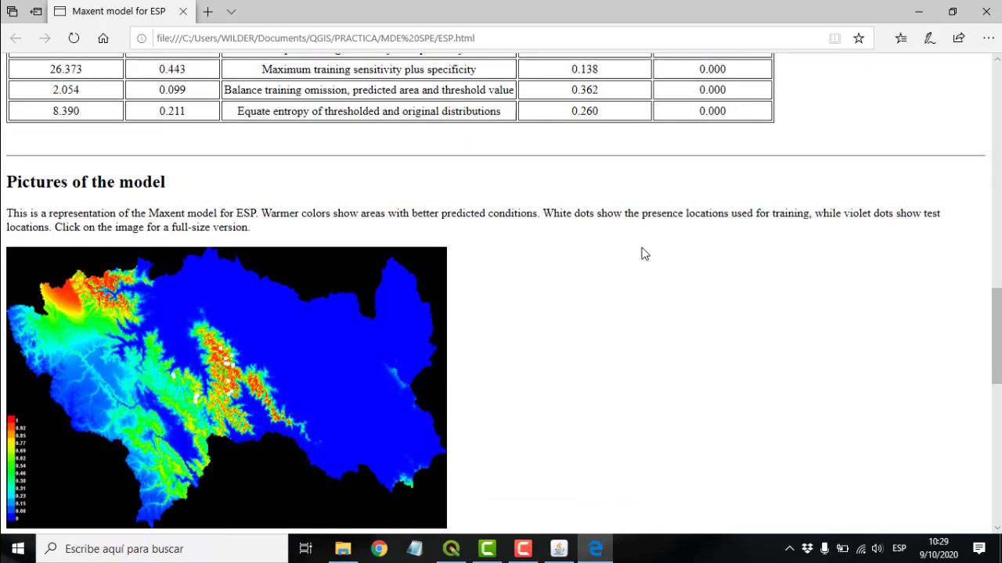
scroll(469, 305, "down", 2)
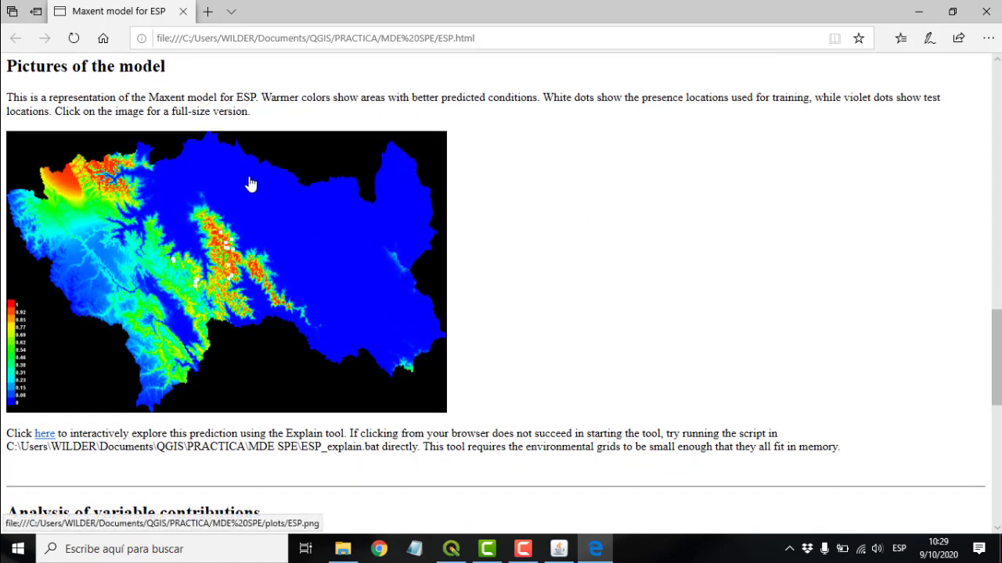
scroll(235, 204, "down", 2)
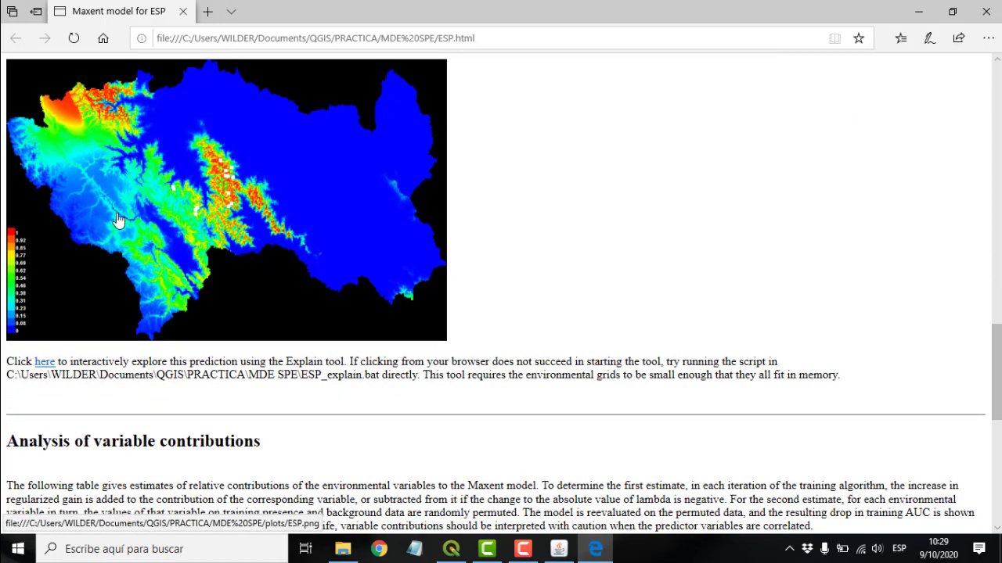